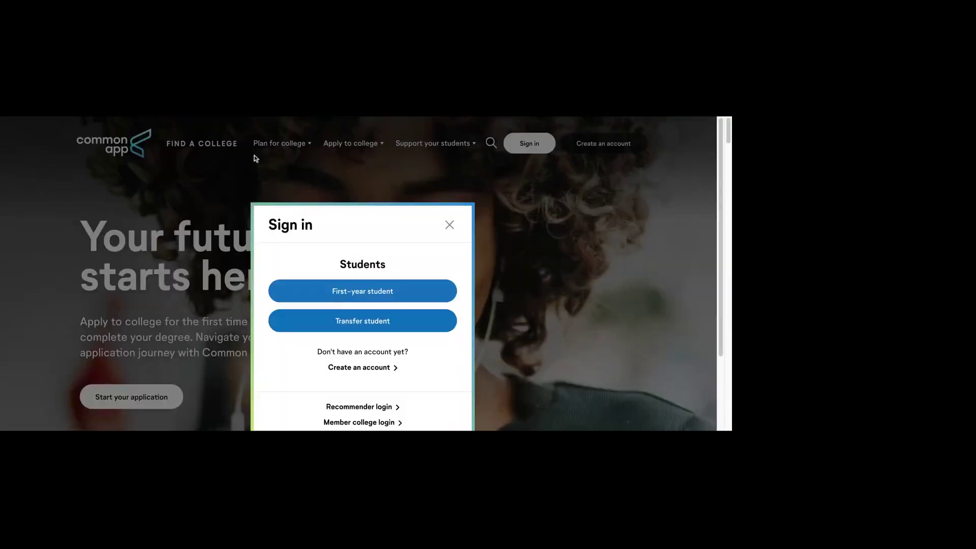
Step: Choose Transfer student and sign in with the autofilled saved username and the account password
click(371, 328)
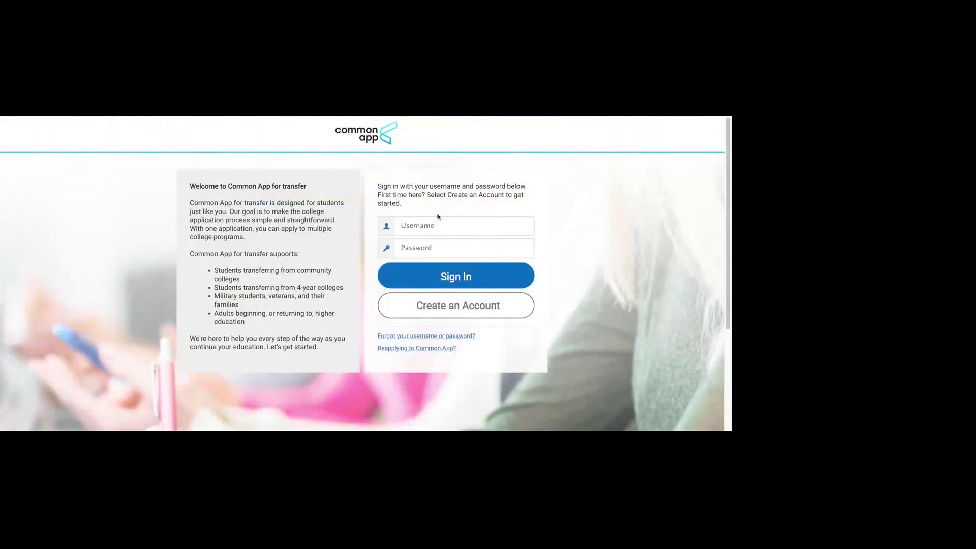
click(435, 224)
key(Down)
key(Return)
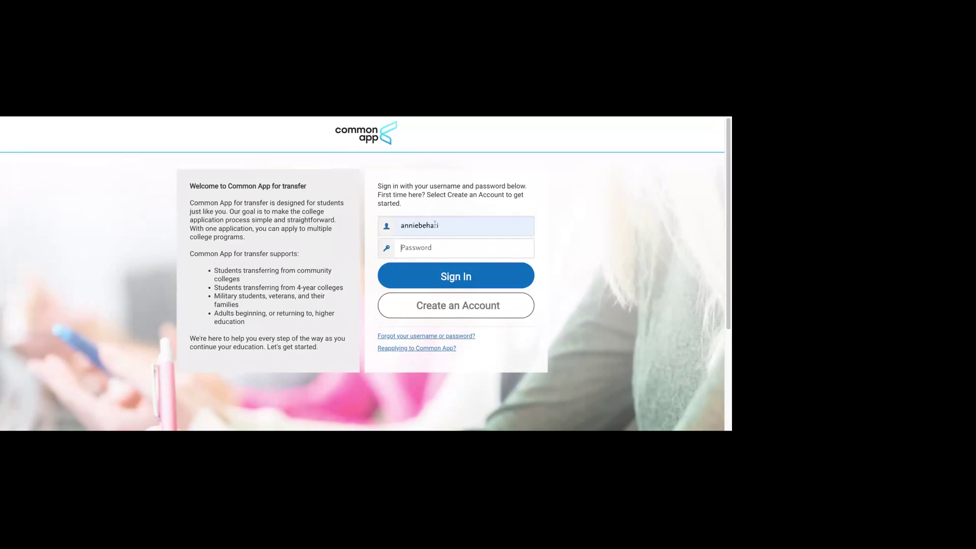
key(Tab)
click(479, 284)
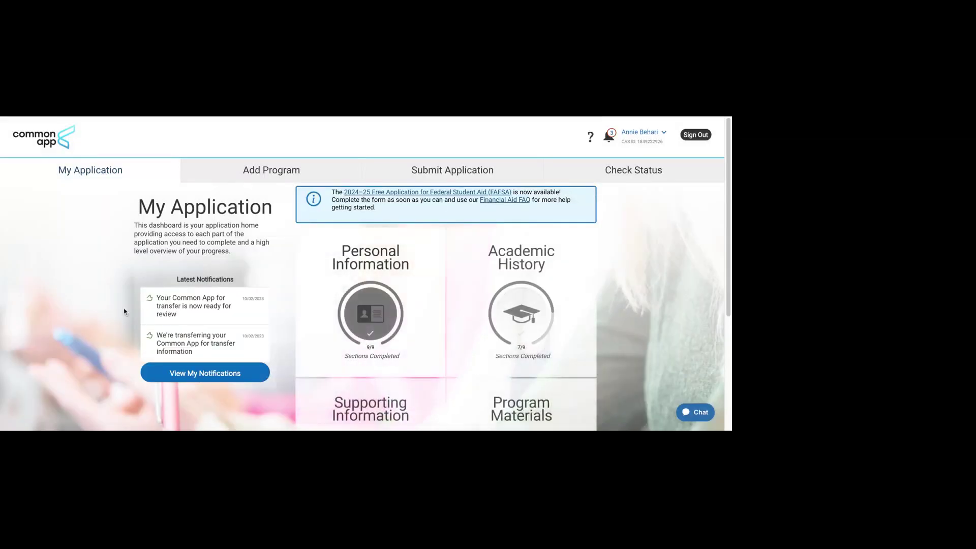
Step: Expand the Academic History tile on the dashboard to list its subsections
scroll(124, 311, down, 1)
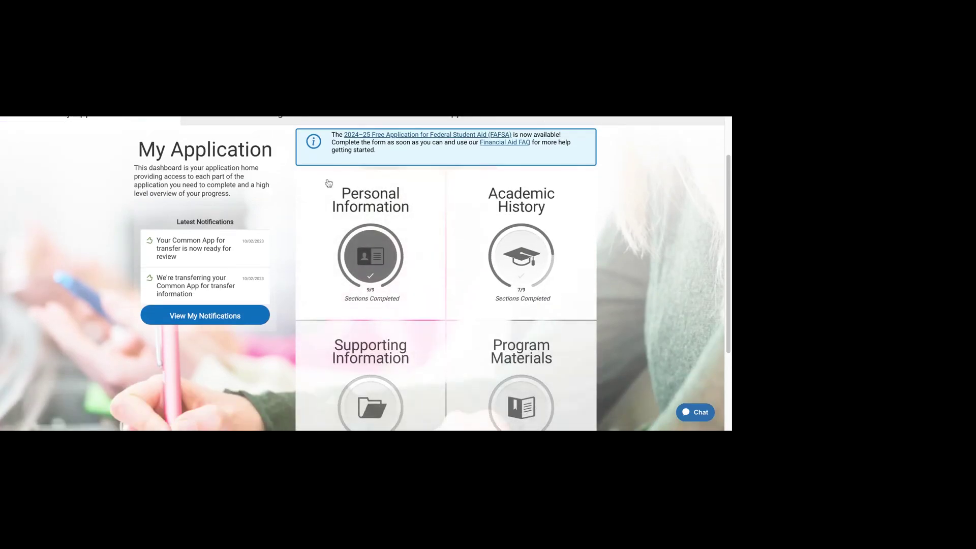
scroll(359, 254, up, 1)
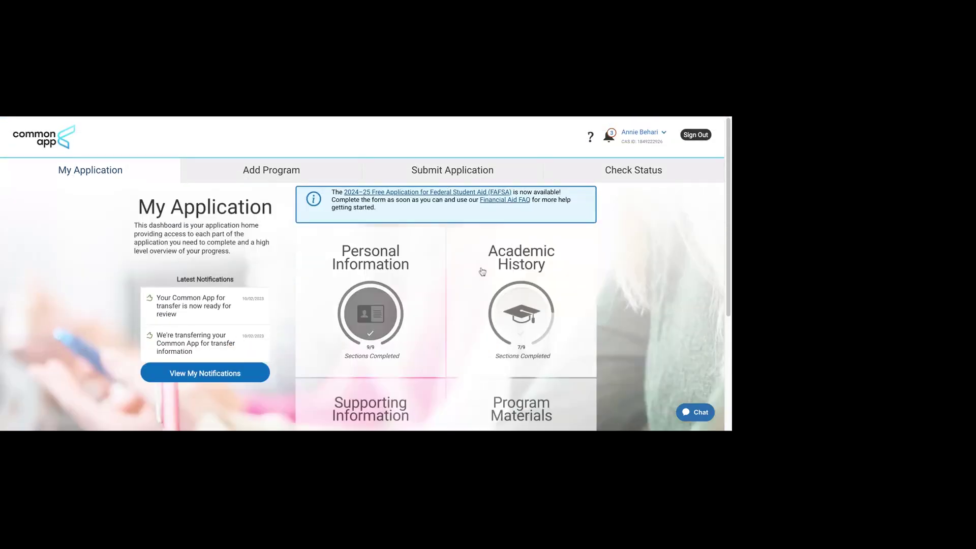
click(535, 266)
scroll(518, 263, down, 2)
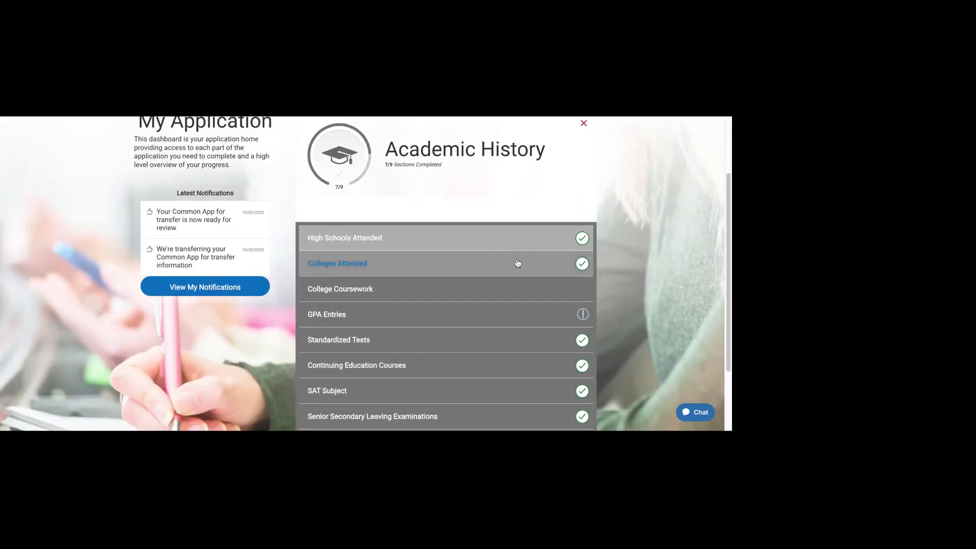
scroll(517, 263, down, 2)
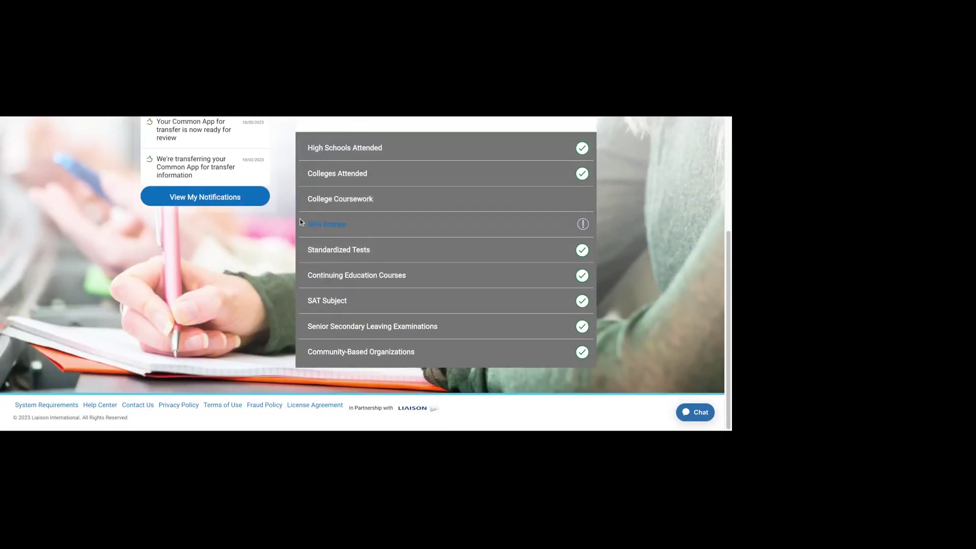
click(374, 149)
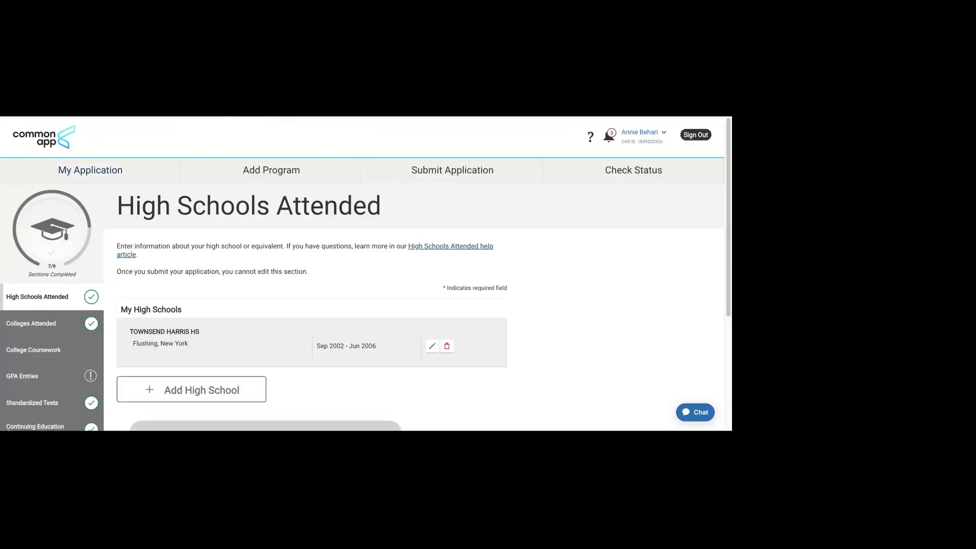
scroll(185, 272, down, 2)
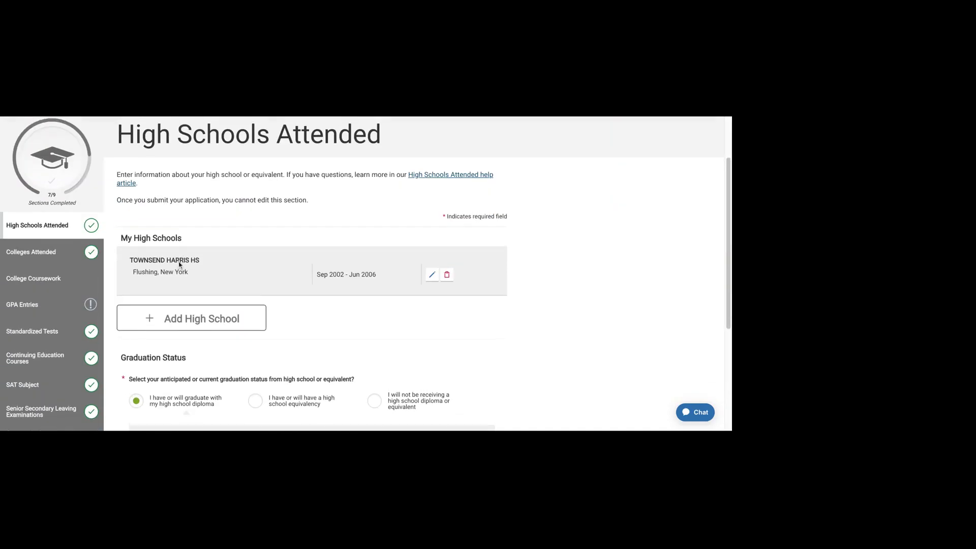
click(195, 319)
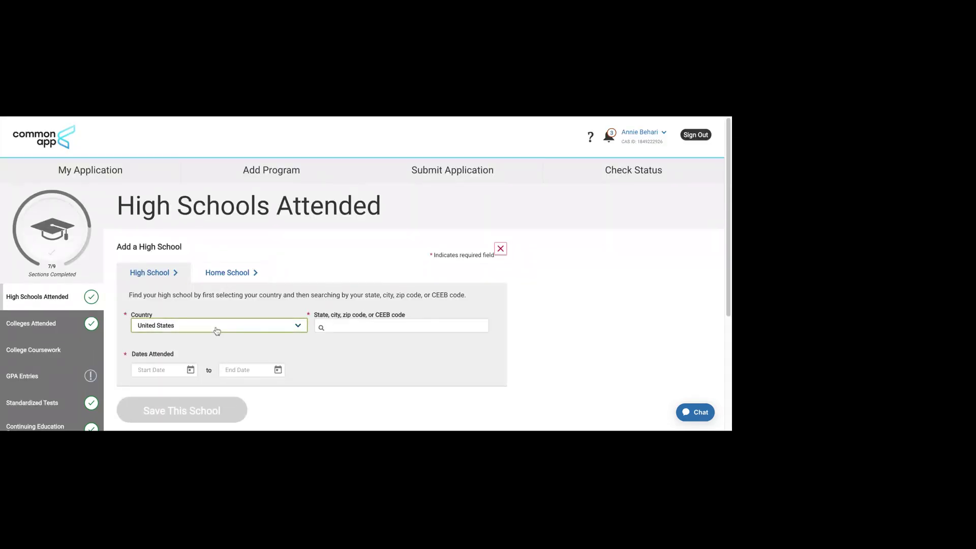
click(432, 323)
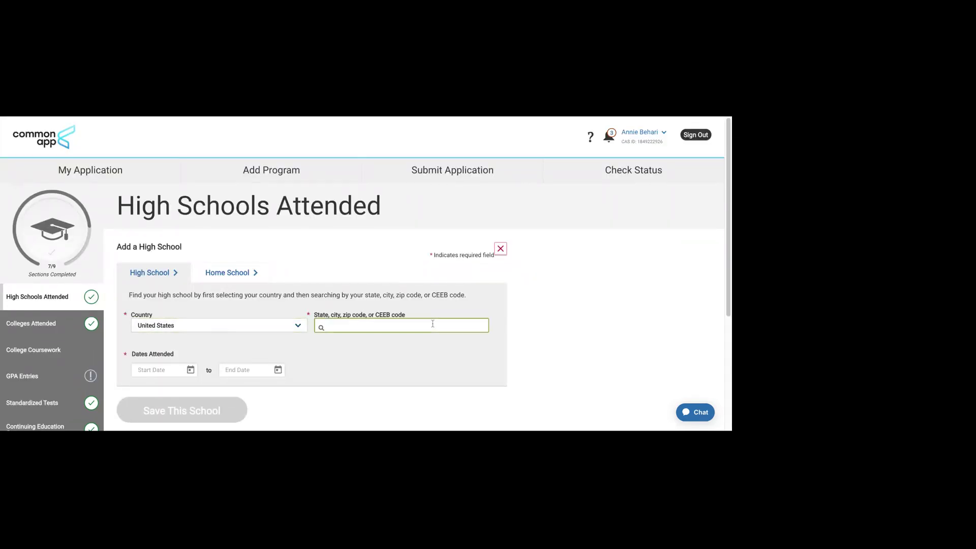
scroll(433, 324, down, 2)
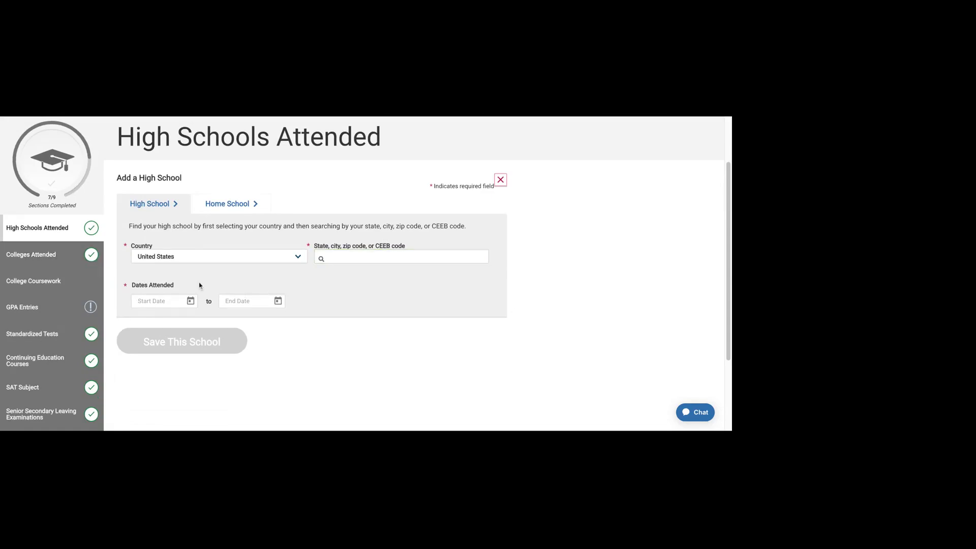
click(362, 251)
text(11419)
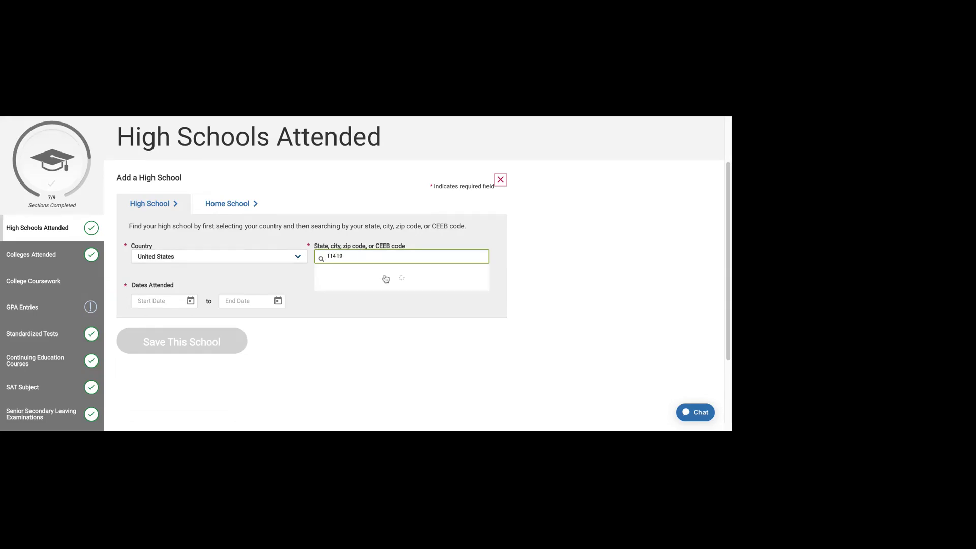
click(379, 285)
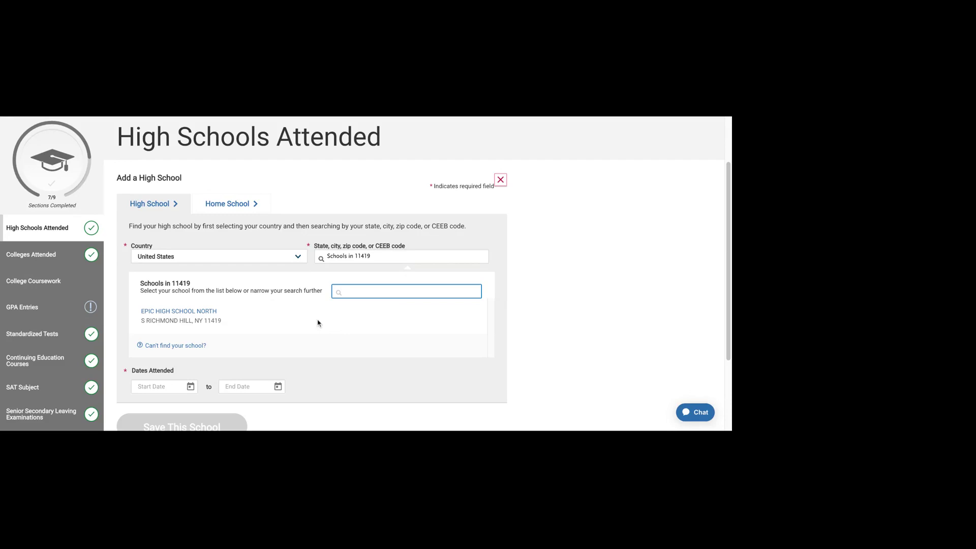
click(176, 313)
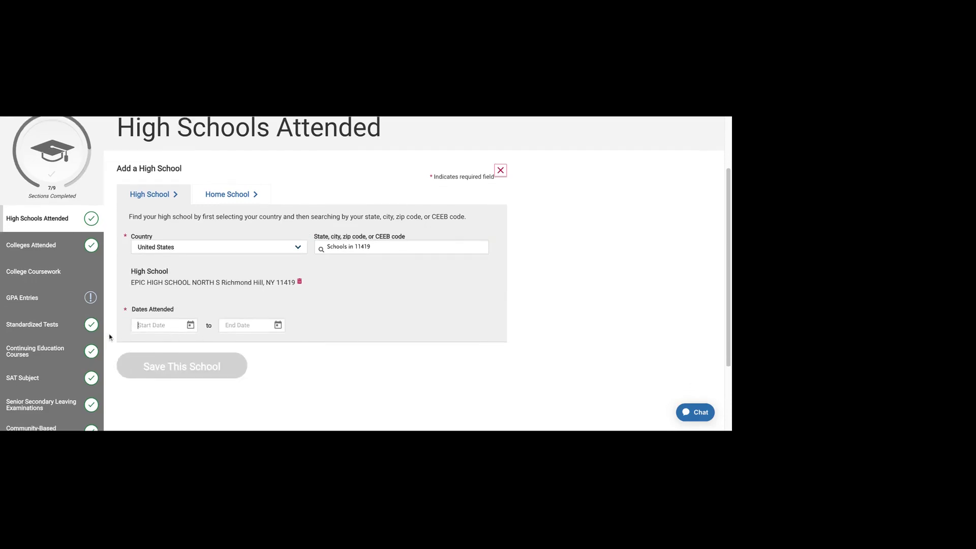
click(191, 326)
click(362, 320)
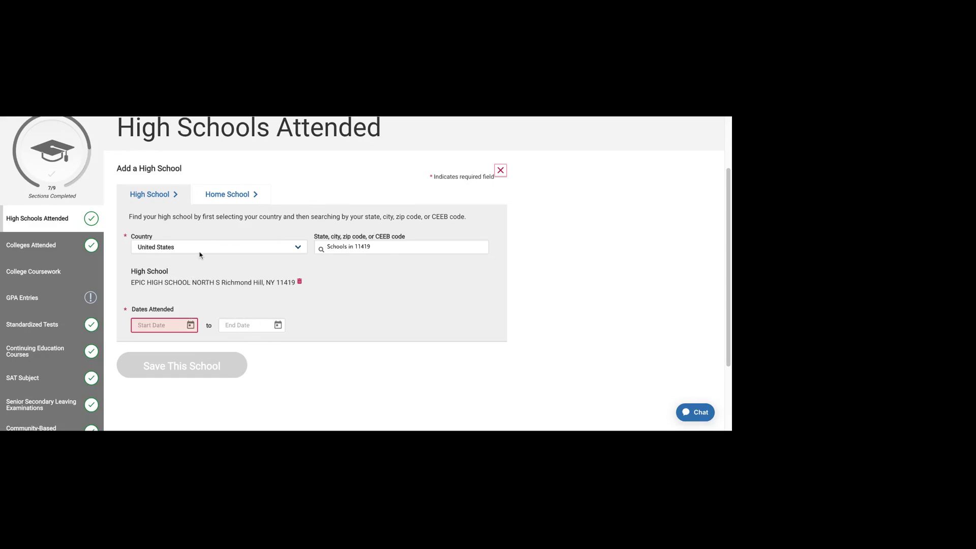
click(222, 198)
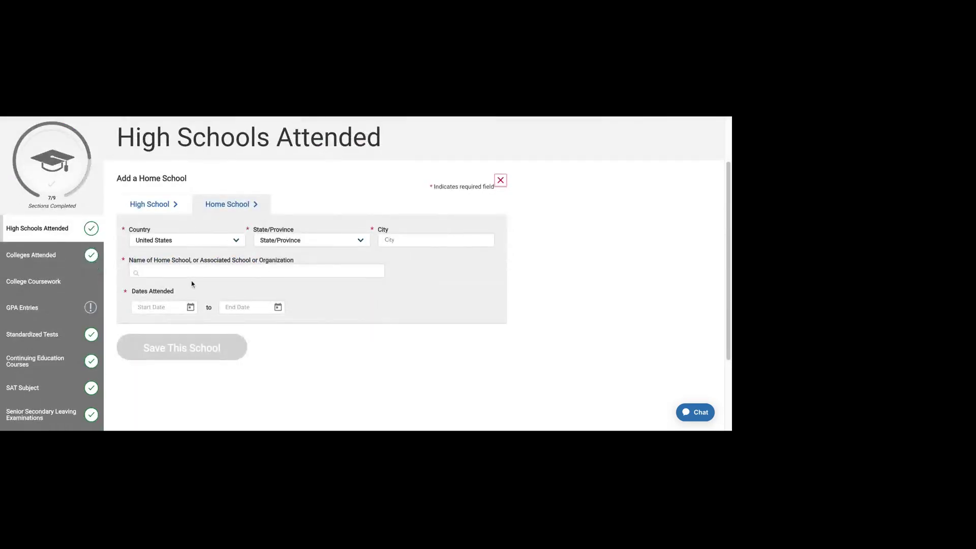
click(145, 275)
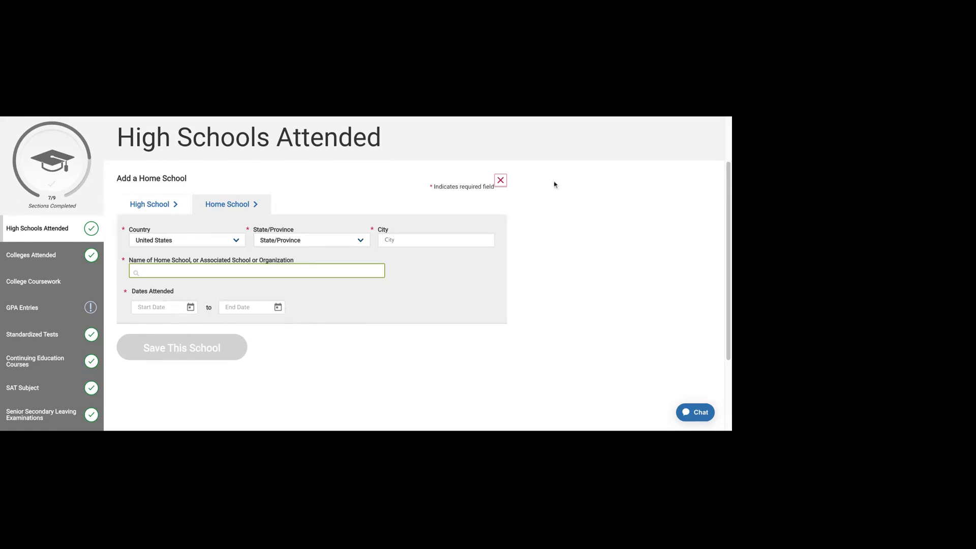
click(501, 181)
Step: Switch the graduation status to high school equivalency dated February 2025
scroll(305, 229, down, 3)
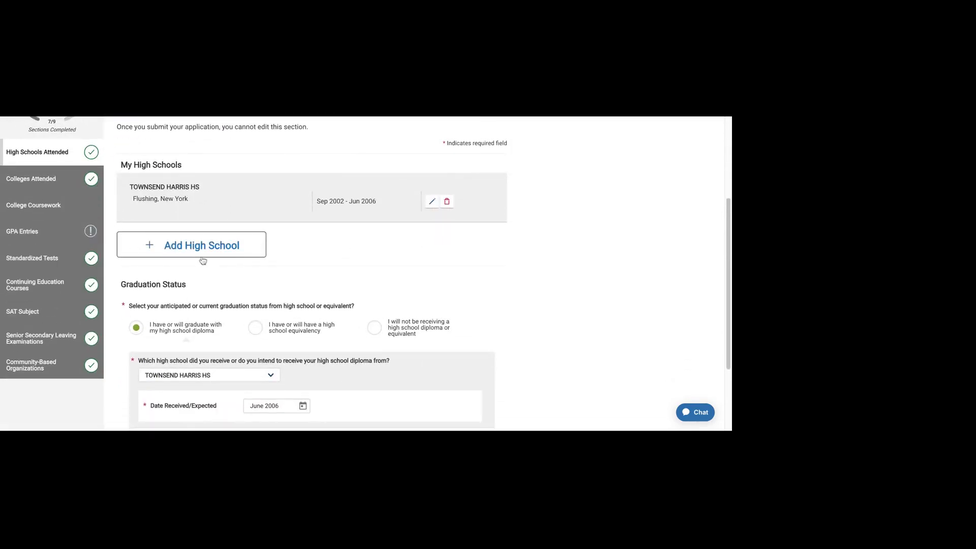
scroll(203, 261, down, 2)
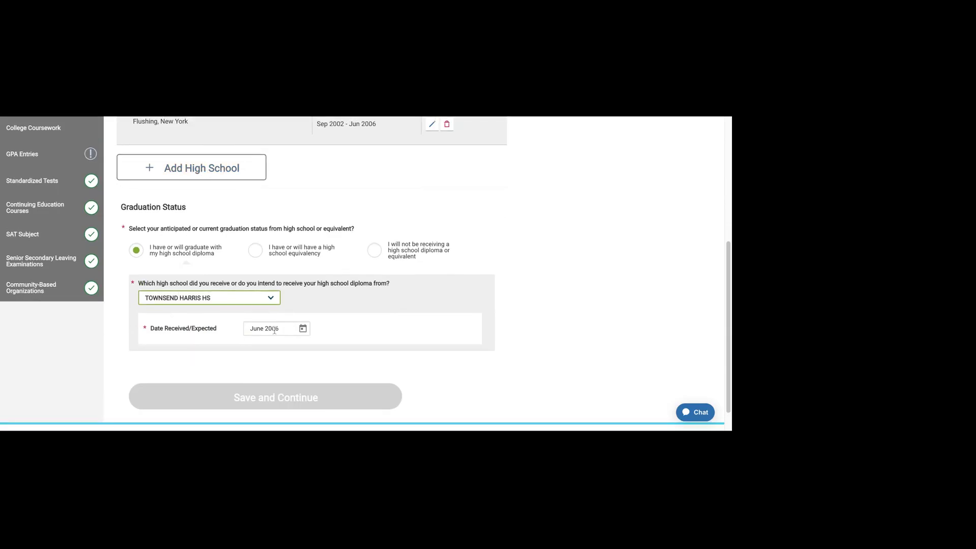
click(256, 251)
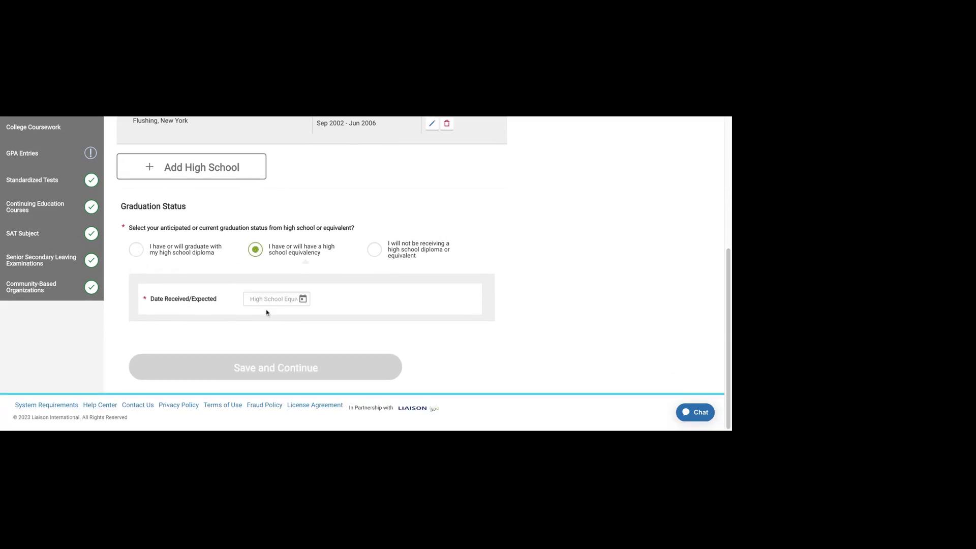
click(303, 299)
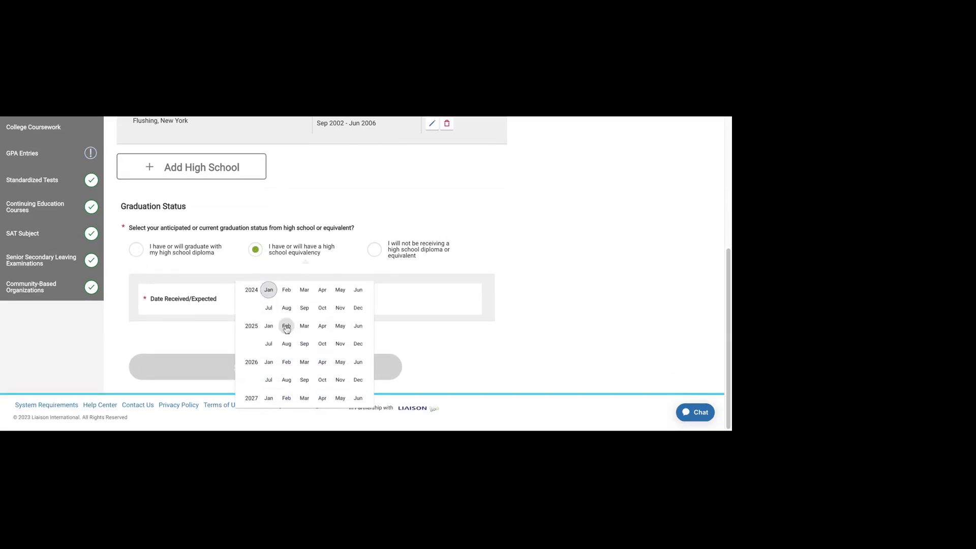
click(286, 336)
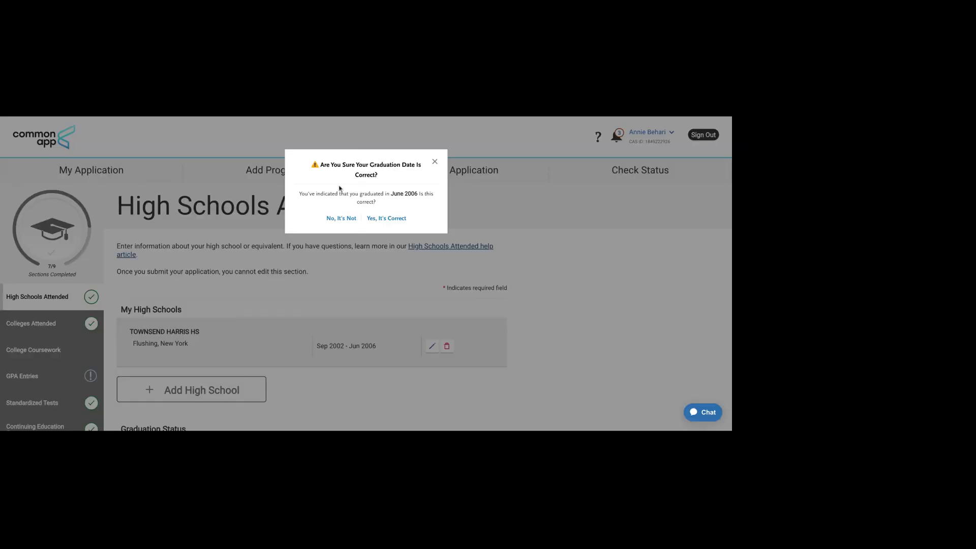
Step: Confirm in the warning that the June 2006 graduation date is correct
drag(339, 194, 425, 194)
click(425, 195)
click(368, 222)
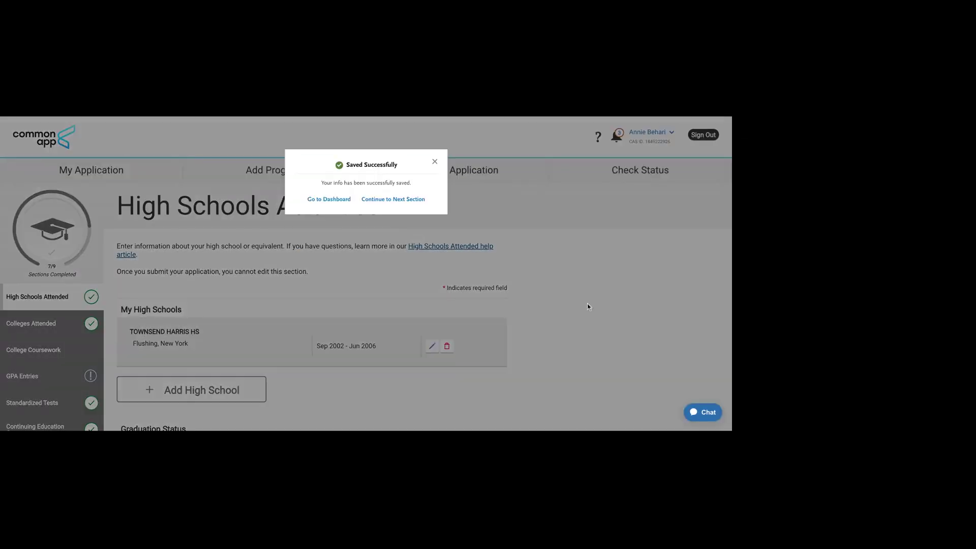
Step: Continue to Colleges Attended and read the notes on attendance gaps and transferred coursework
click(395, 198)
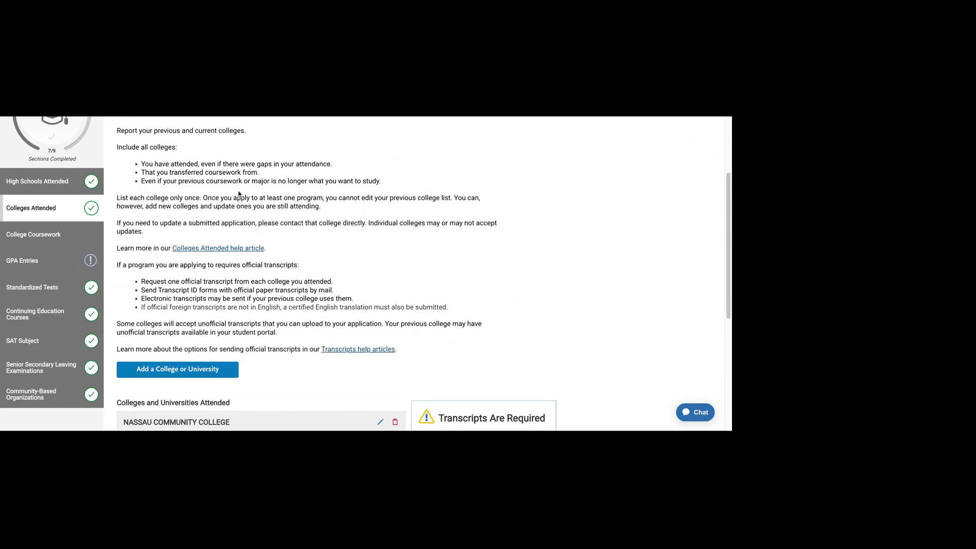
drag(198, 163, 313, 164)
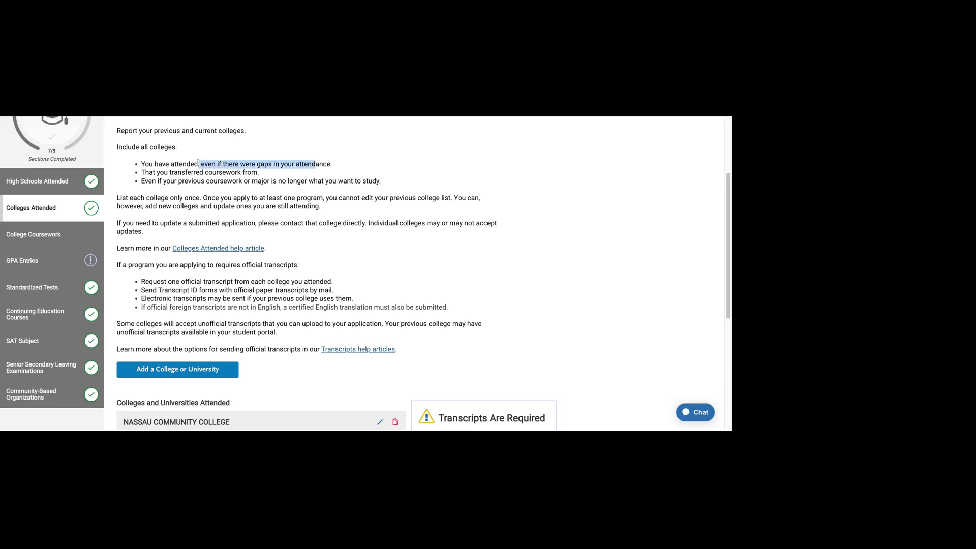
drag(143, 172, 257, 172)
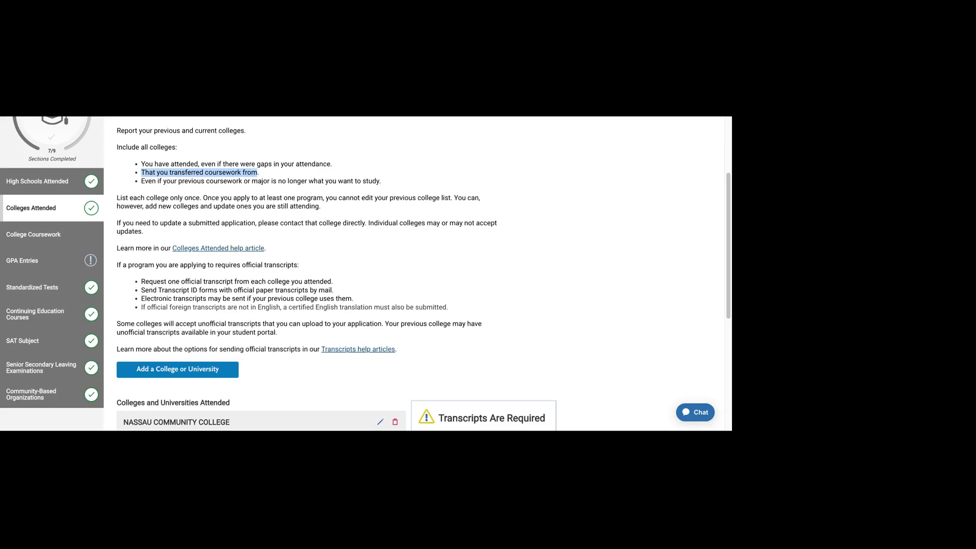
click(224, 183)
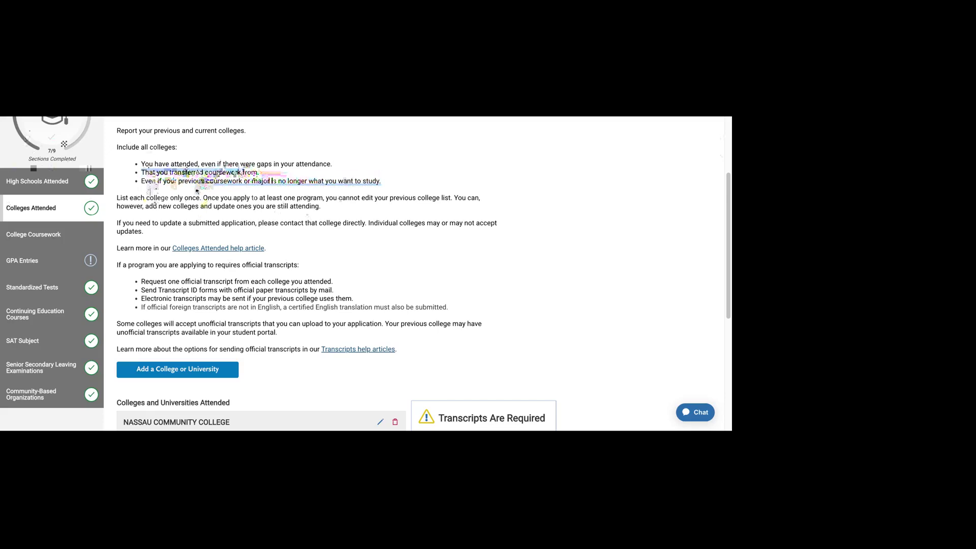
Step: Scroll through the guidance, reading the rule about editing the college list
scroll(156, 254, down, 1)
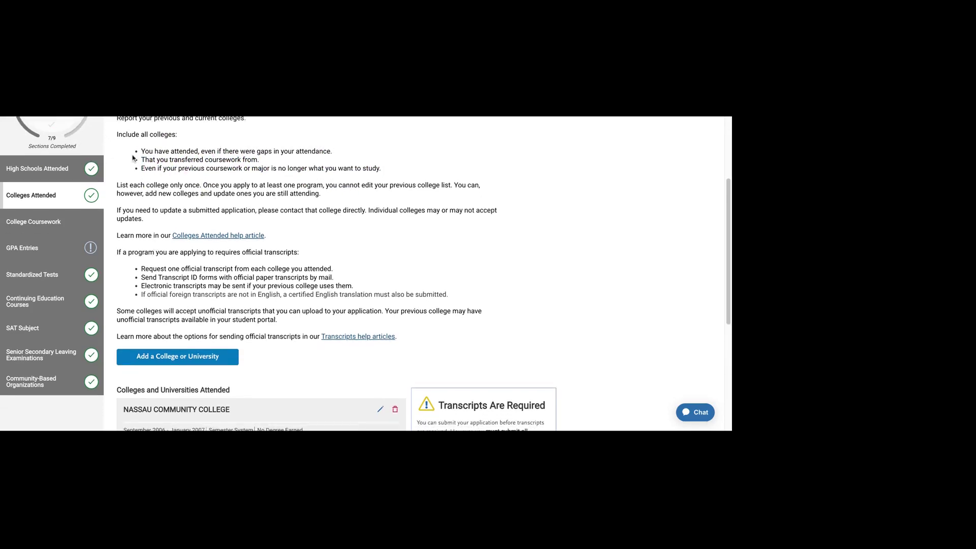
drag(139, 166, 143, 170)
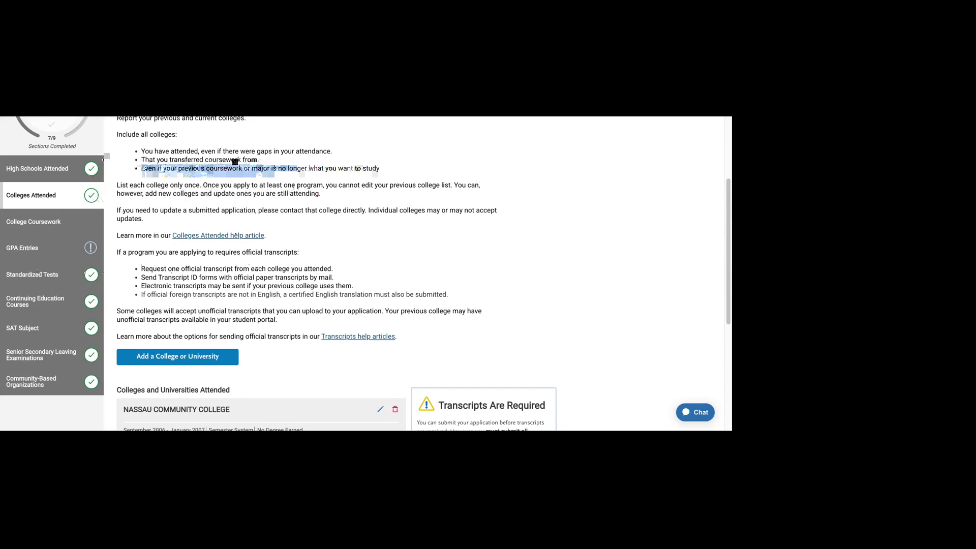
scroll(235, 162, down, 1)
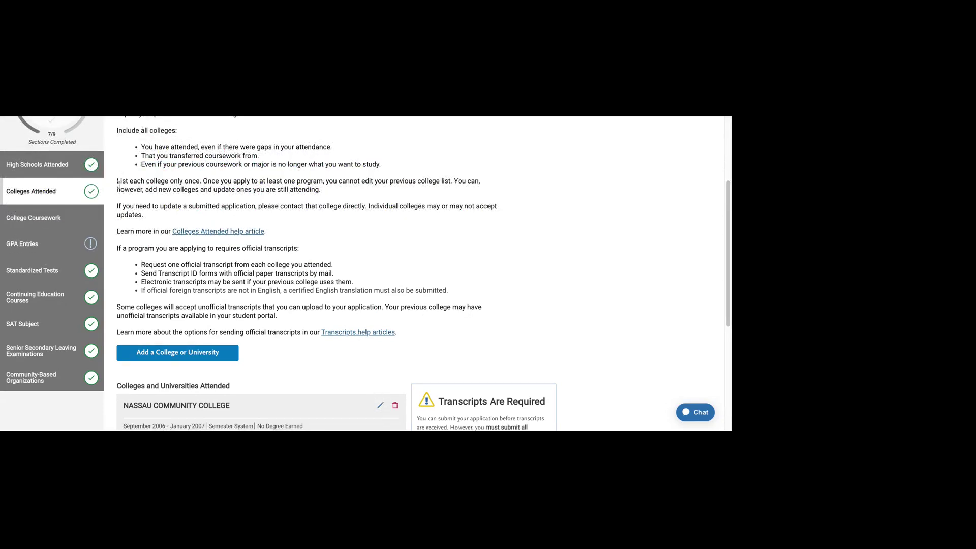
drag(119, 184, 161, 189)
click(160, 183)
scroll(159, 179, down, 1)
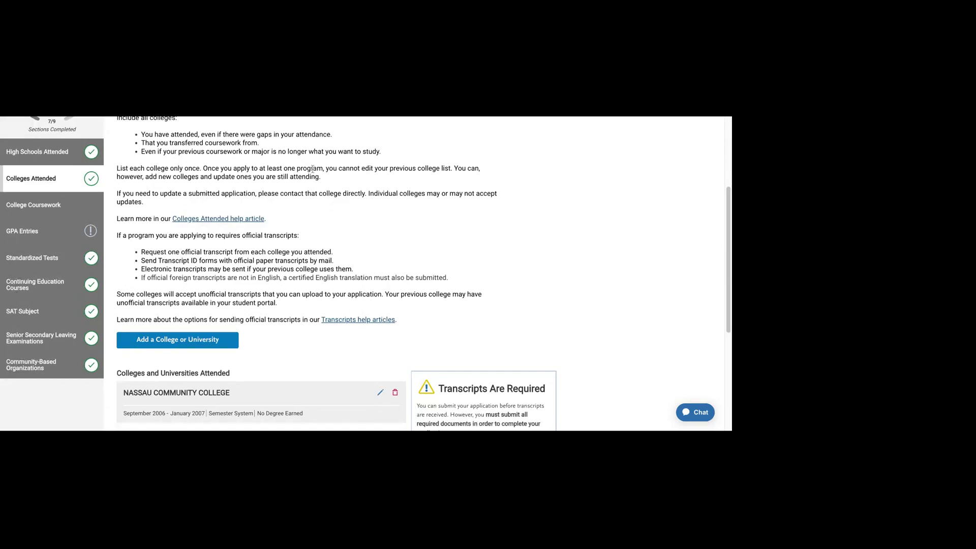
drag(312, 168, 378, 168)
drag(312, 168, 467, 168)
click(466, 168)
Step: Read the notes on the previous college list and adding colleges, scrolling to the list
scroll(305, 183, down, 1)
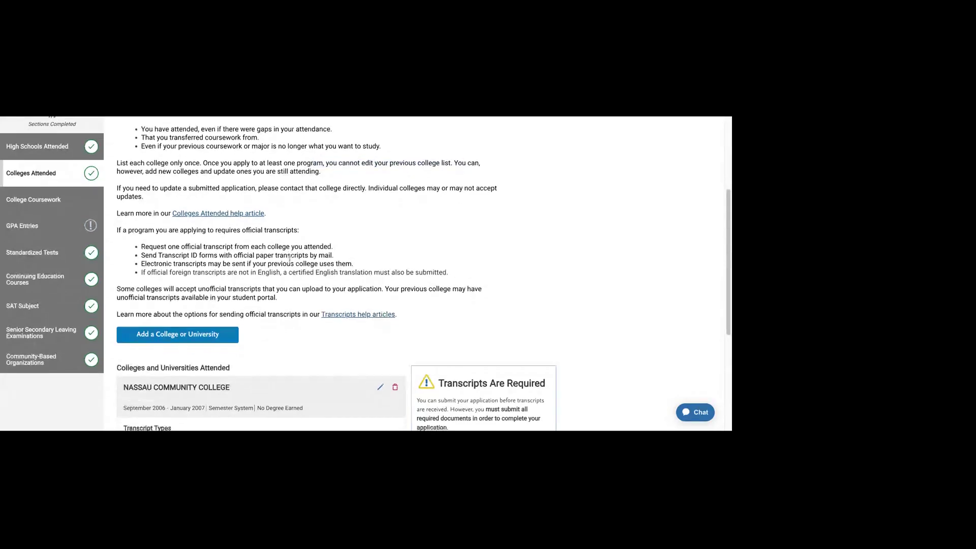
drag(252, 159, 320, 169)
click(361, 267)
scroll(362, 267, down, 3)
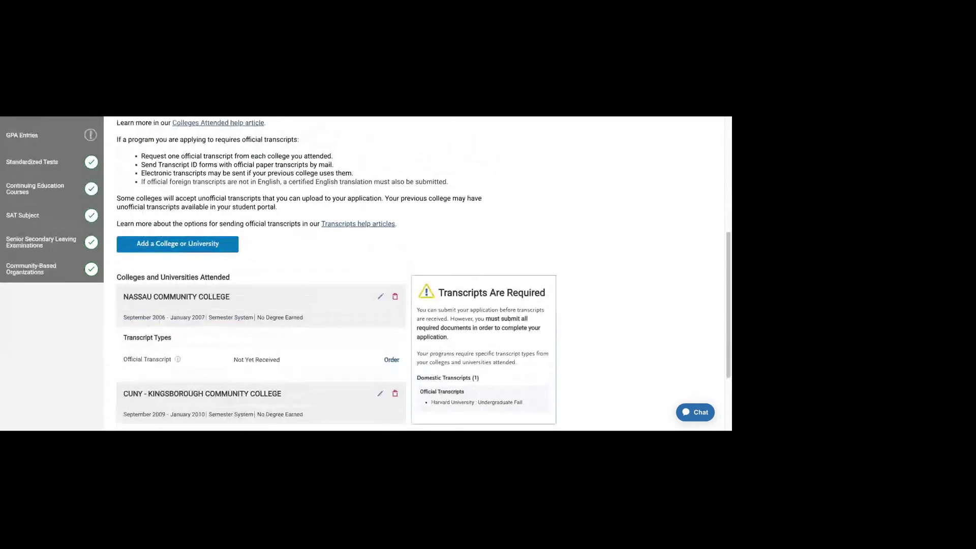
scroll(366, 274, down, 1)
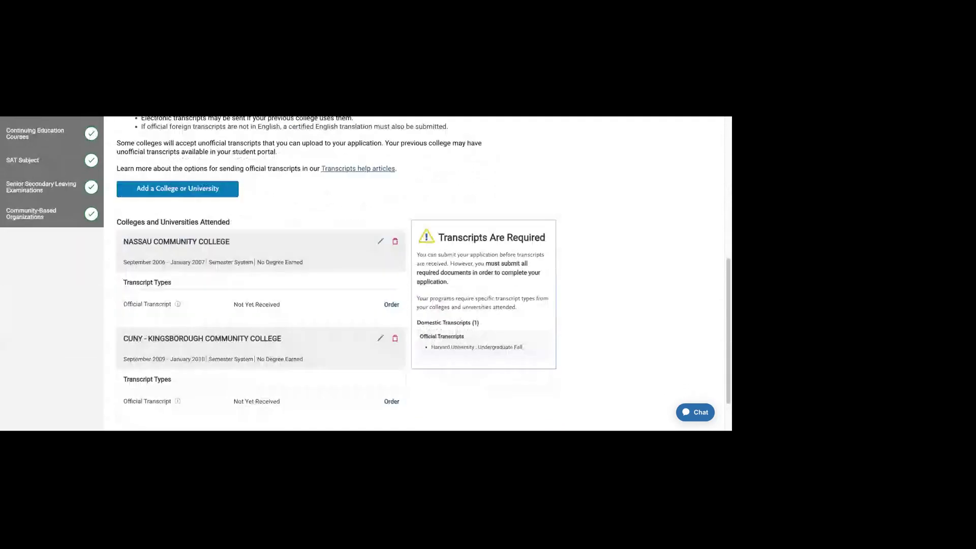
scroll(210, 183, down, 1)
Step: Open the add-a-college form and search 'nassau' to find Nassau Community College
click(208, 178)
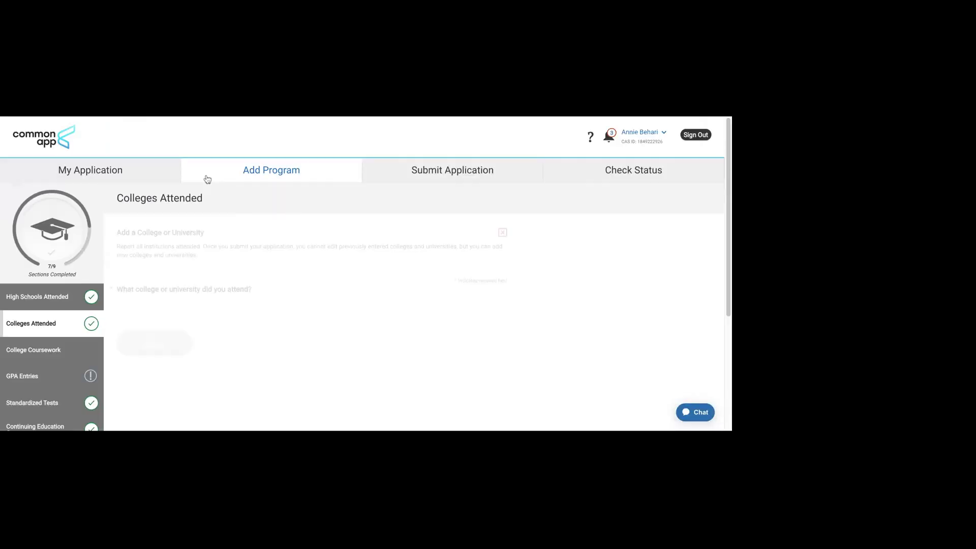
click(192, 307)
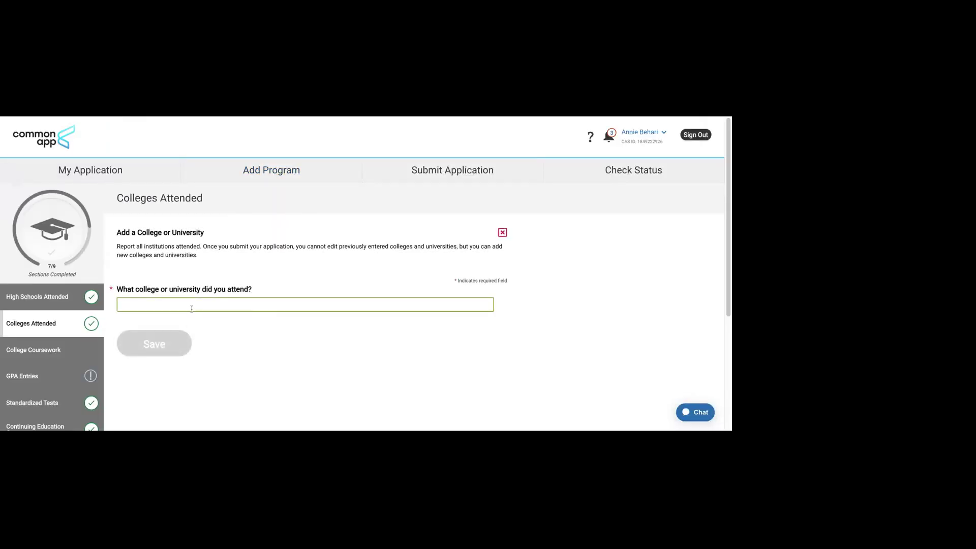
text(nassau)
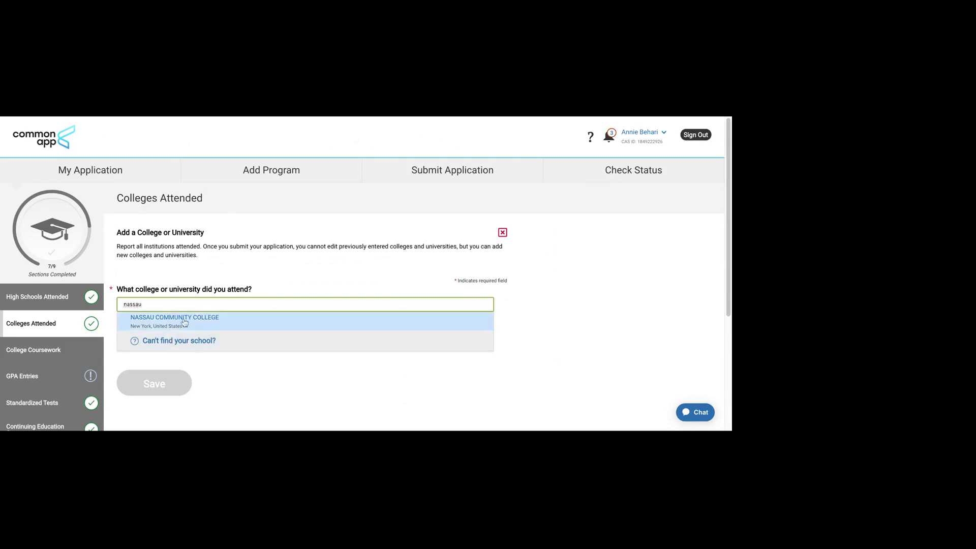
click(258, 386)
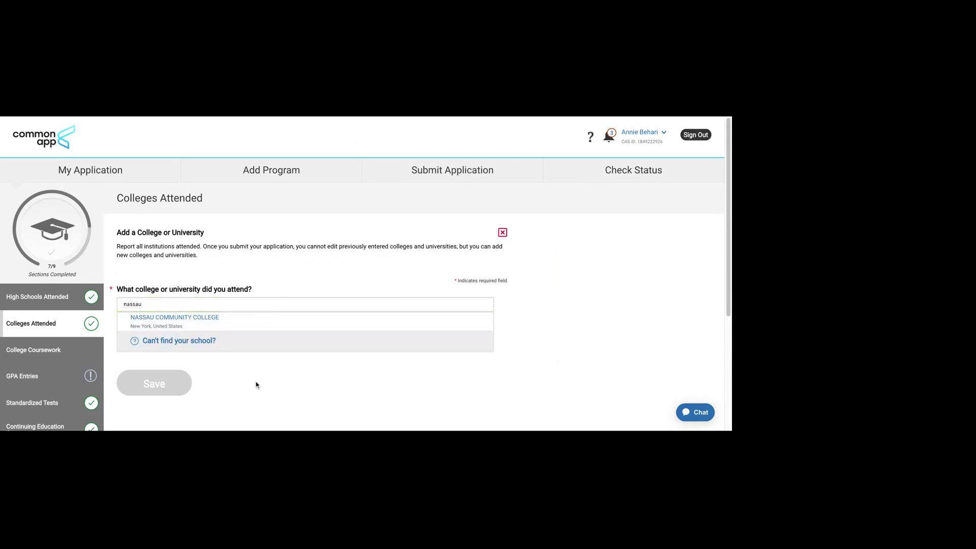
Step: Close the add-college form unsaved and read the Transcripts Are Required explanation
click(502, 232)
scroll(516, 277, down, 5)
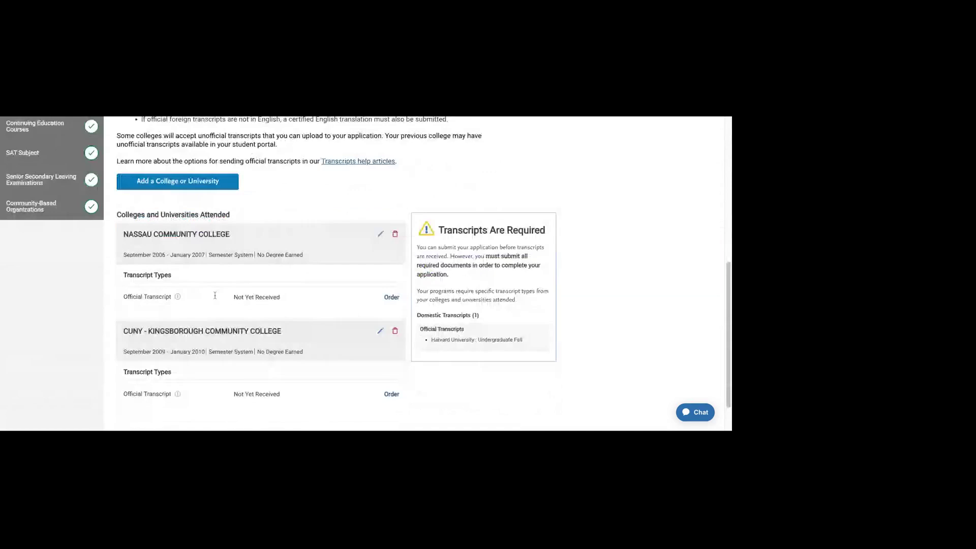
scroll(215, 295, down, 1)
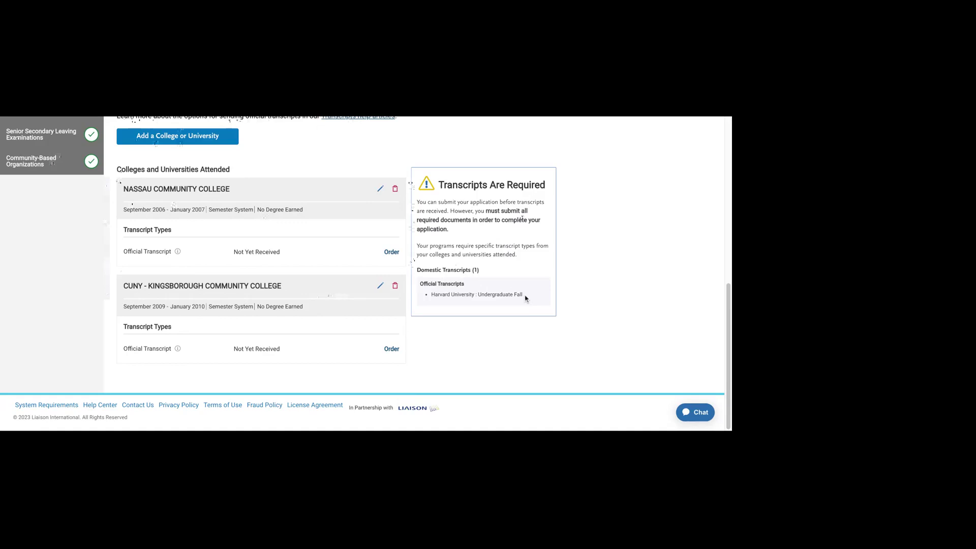
drag(439, 202, 480, 271)
click(581, 306)
Step: Scroll through the Colleges Attended list and its transcript details
scroll(580, 305, up, 3)
scroll(559, 294, down, 1)
scroll(416, 309, up, 10)
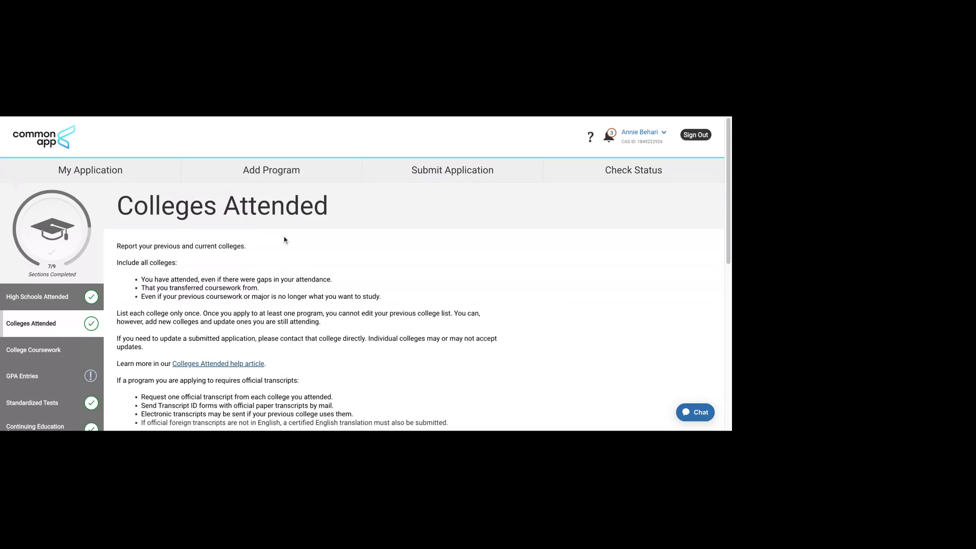
scroll(301, 171, down, 1)
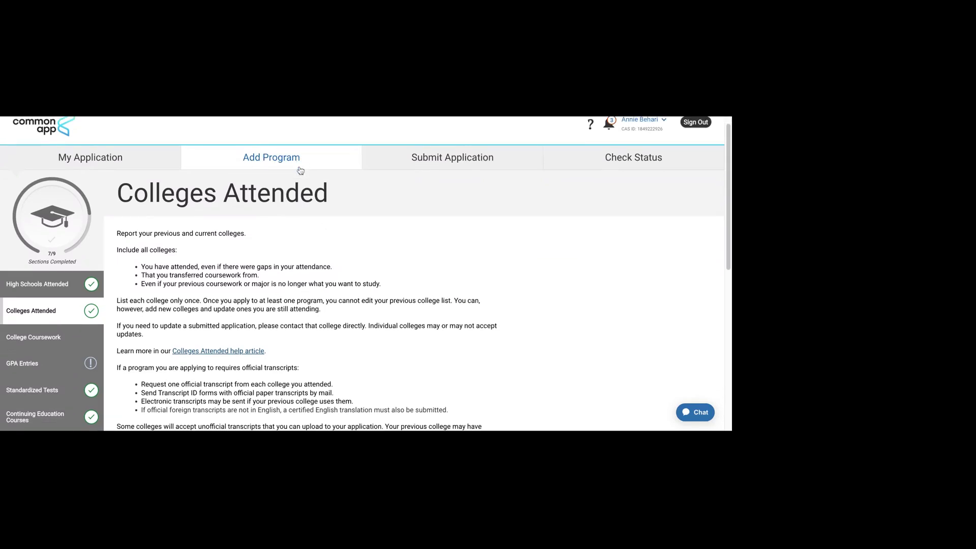
scroll(322, 166, down, 5)
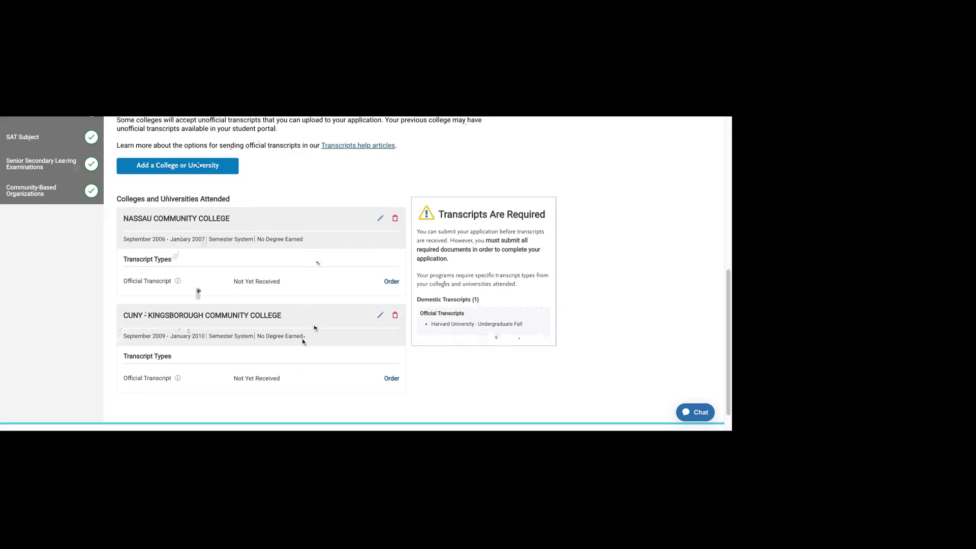
scroll(303, 345, down, 1)
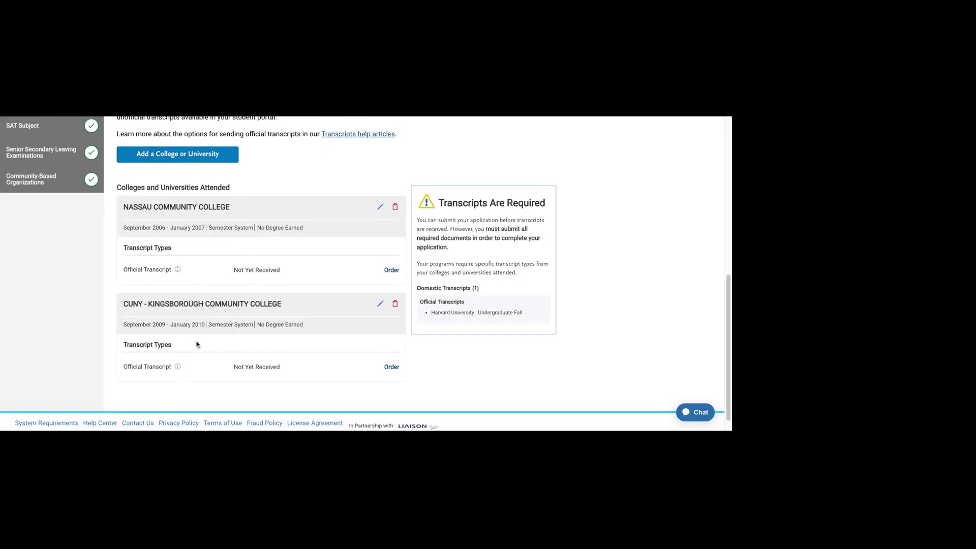
scroll(196, 344, up, 3)
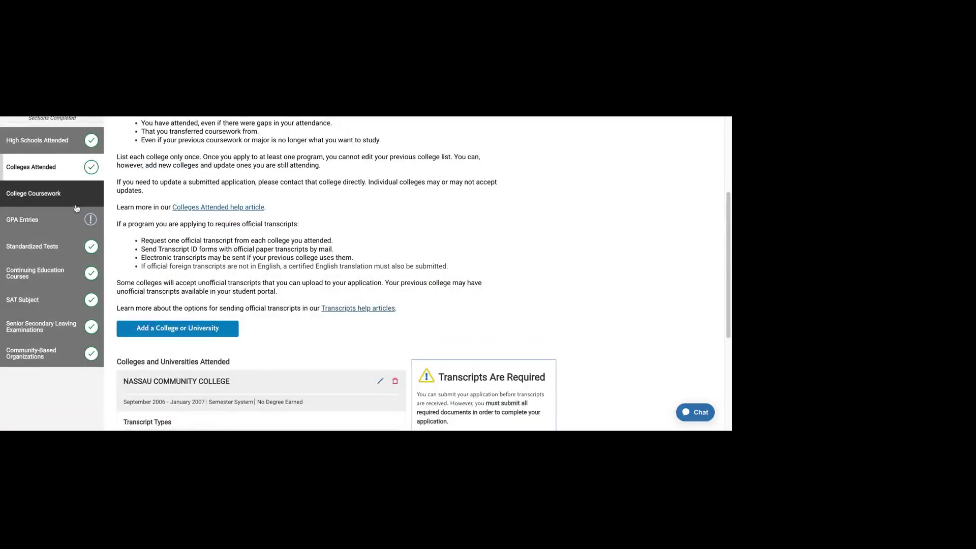
scroll(196, 344, down, 3)
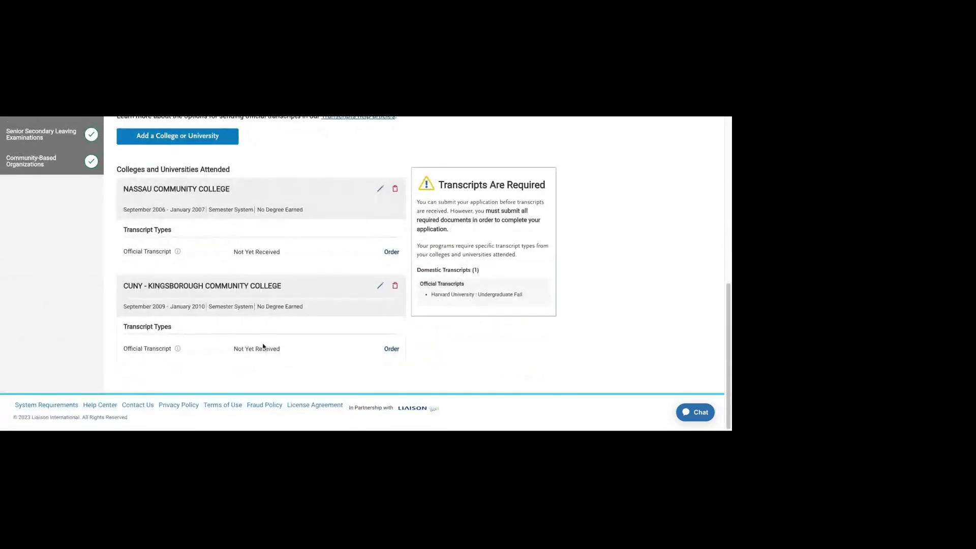
scroll(262, 347, up, 3)
scroll(382, 307, down, 3)
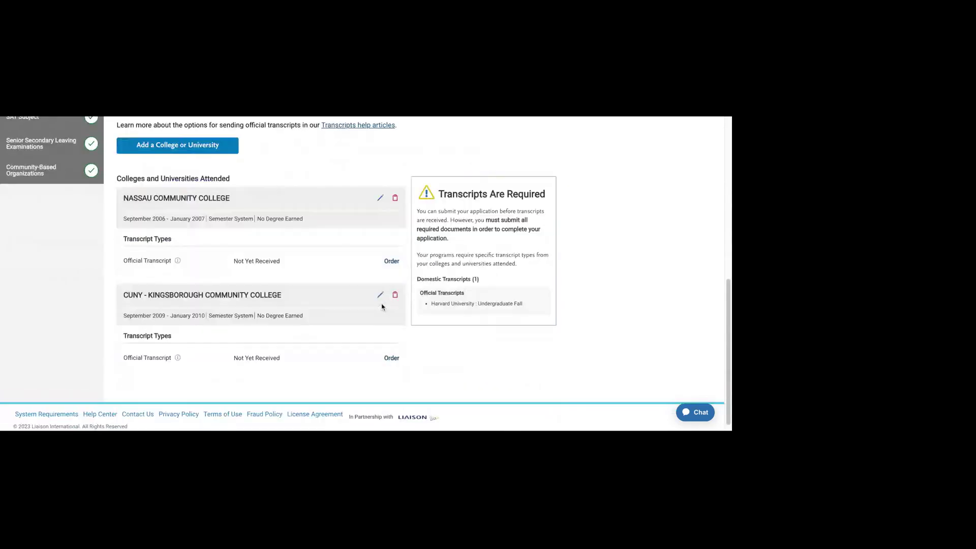
click(392, 261)
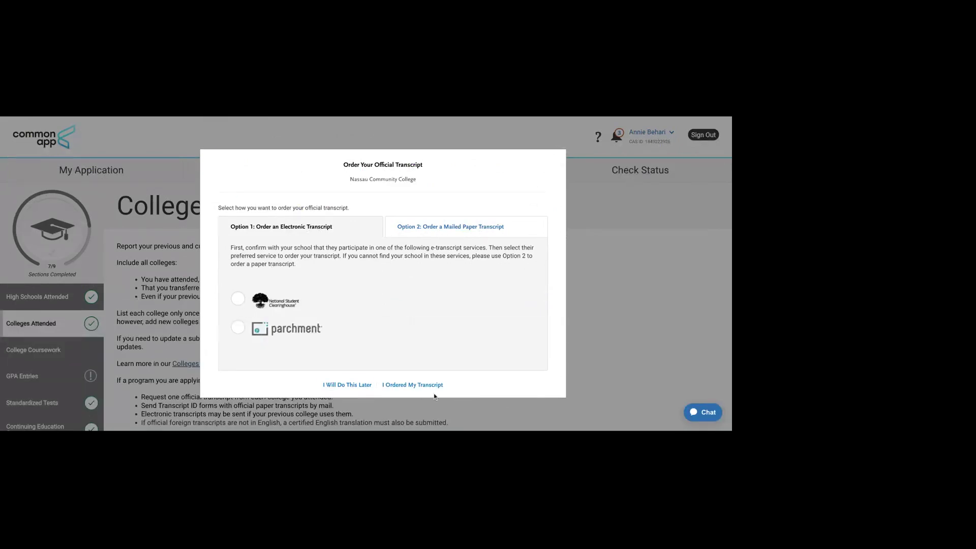
click(340, 386)
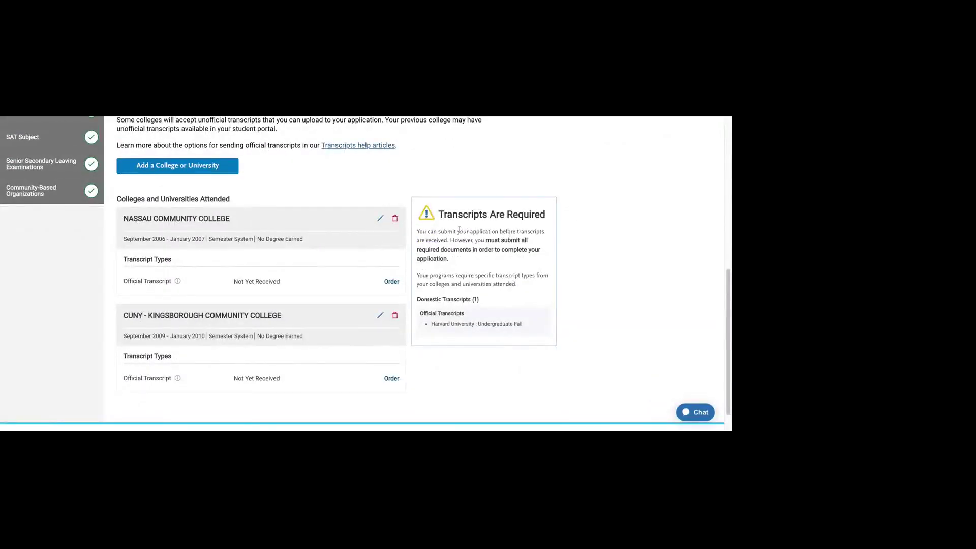
drag(459, 230, 521, 291)
click(520, 292)
click(392, 281)
click(266, 299)
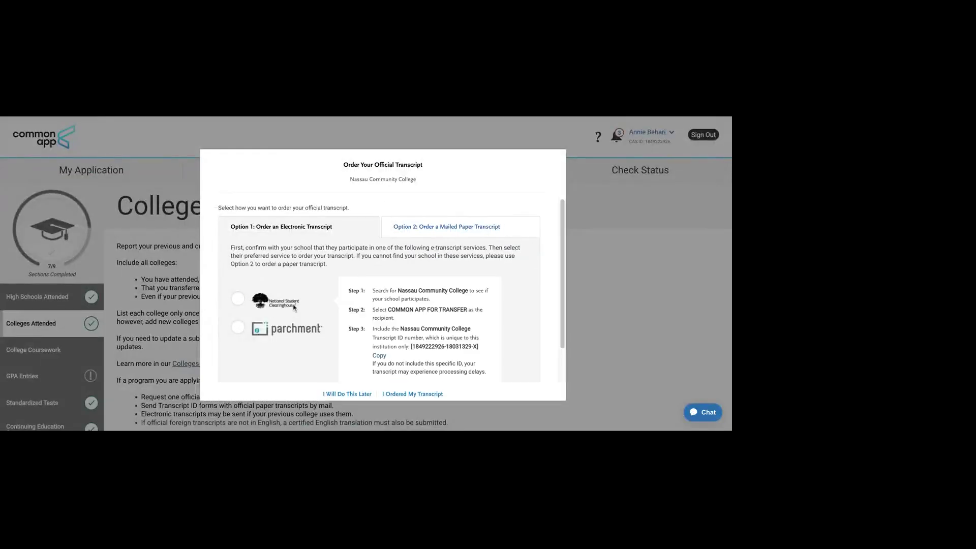
click(287, 328)
scroll(394, 315, down, 1)
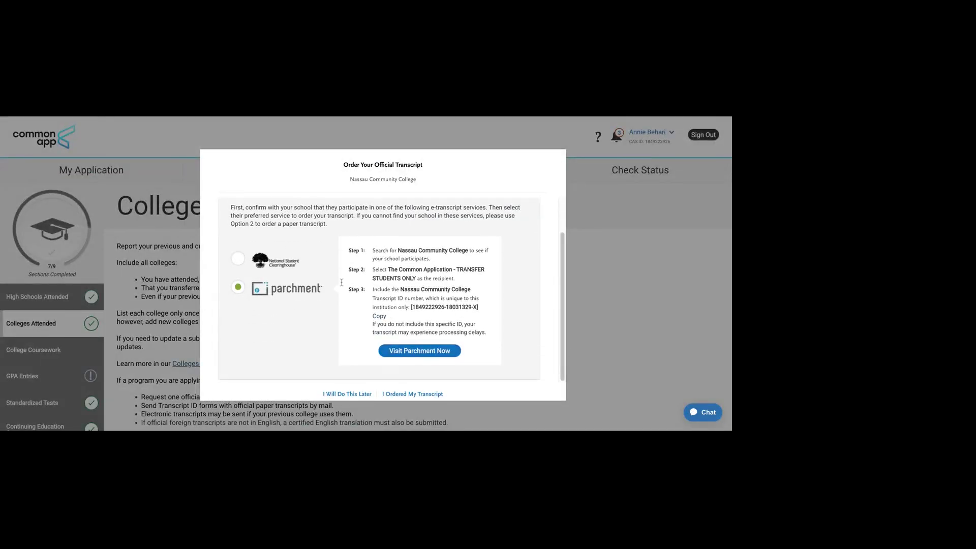
click(288, 261)
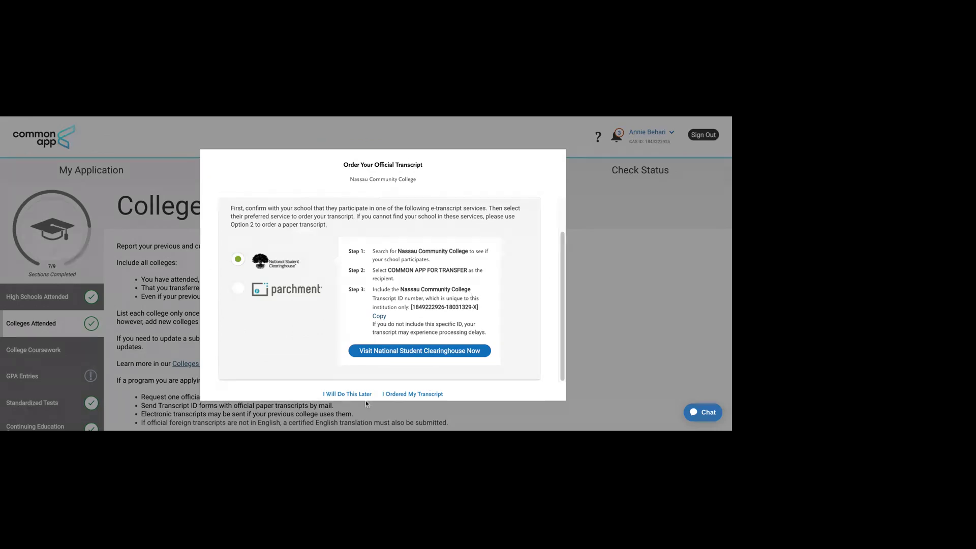
click(351, 394)
Step: Go to College Coursework and scroll to the Nassau Community College transcript row
scroll(208, 294, up, 3)
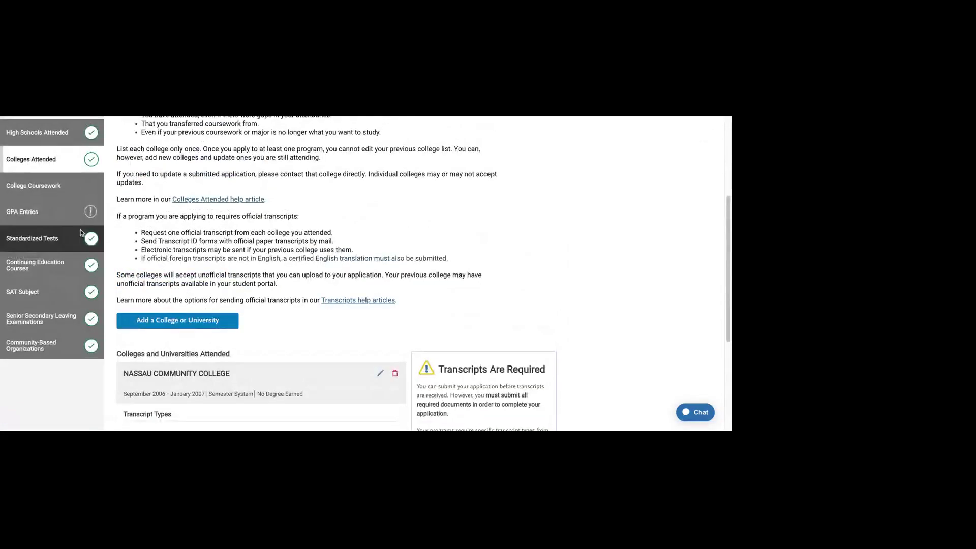
click(50, 175)
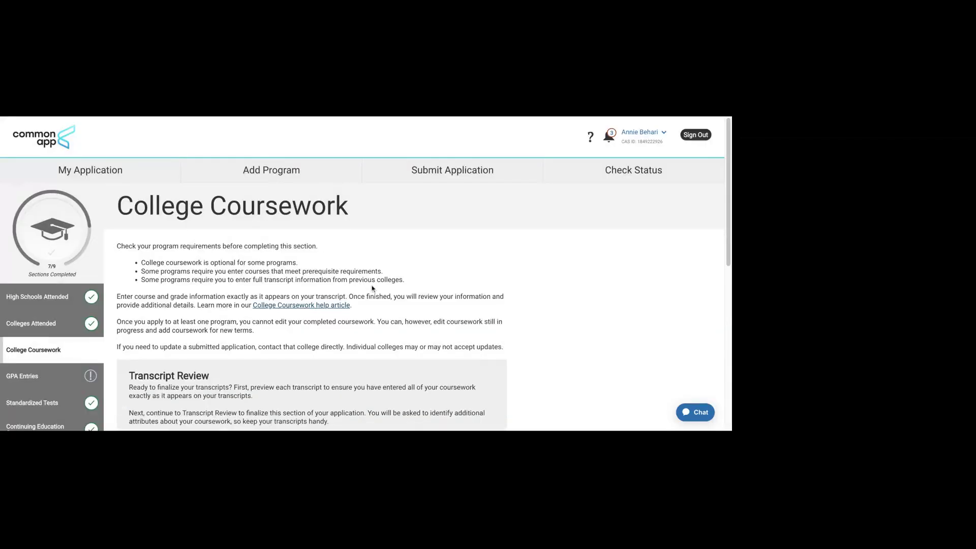
scroll(551, 341, down, 1)
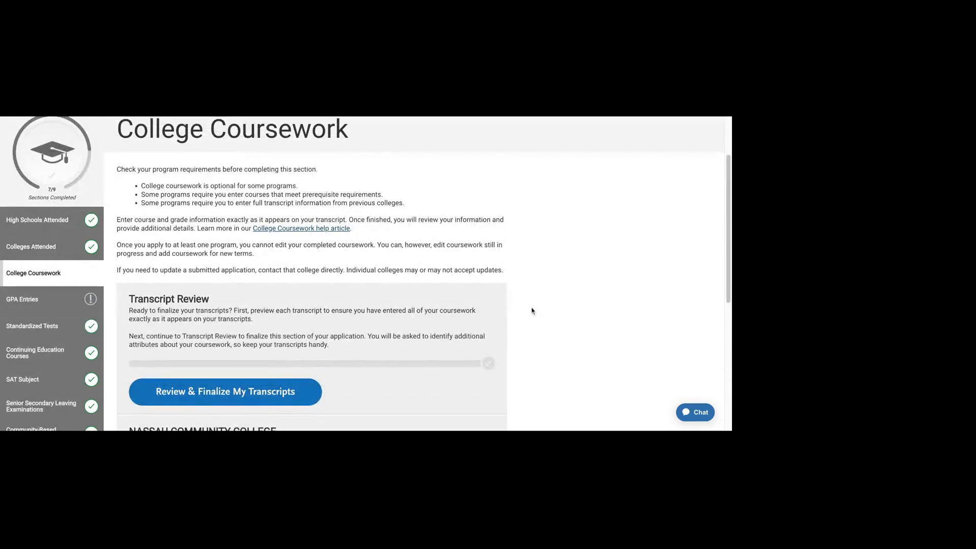
scroll(458, 285, down, 1)
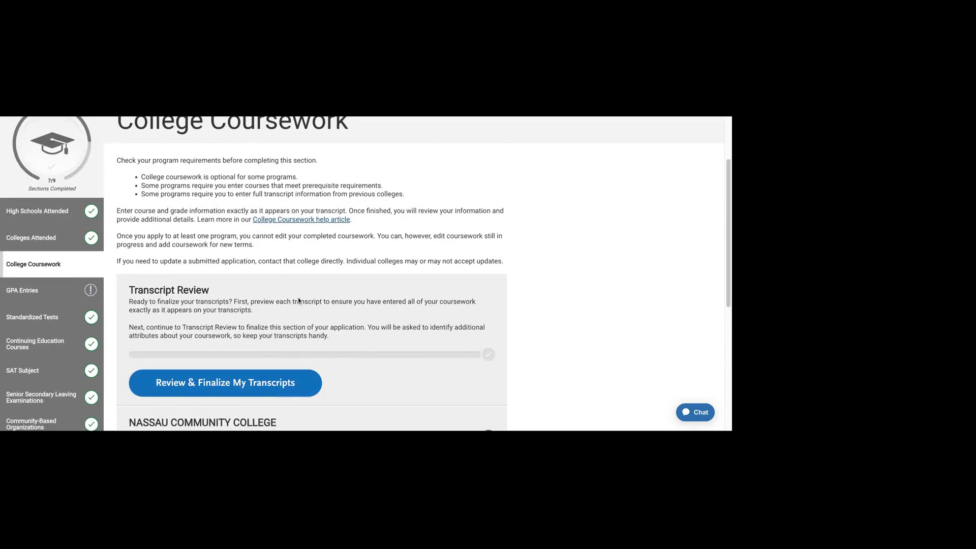
scroll(447, 319, down, 4)
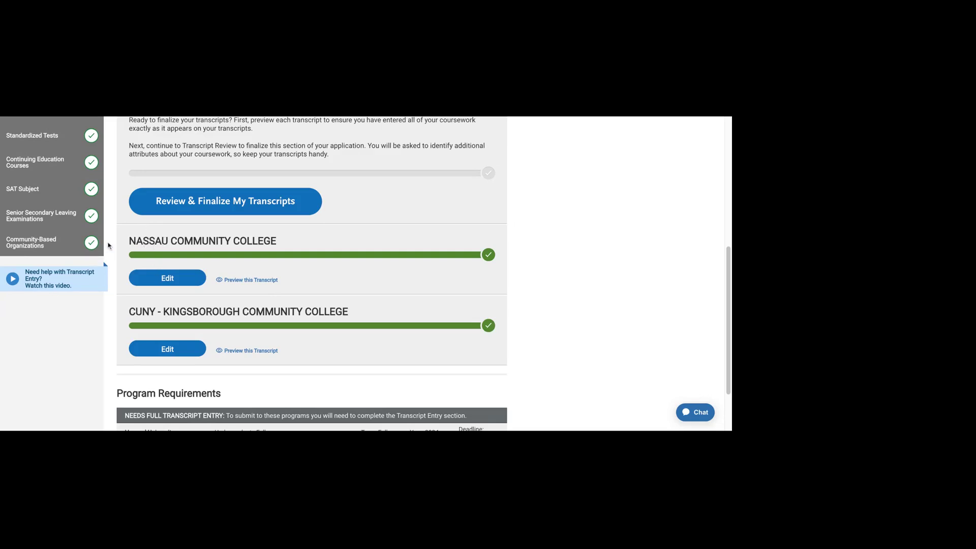
drag(129, 242, 262, 241)
Step: Open the Nassau Community College transcript for editing at the Fall 2006 Freshman semester
click(260, 241)
scroll(260, 241, down, 1)
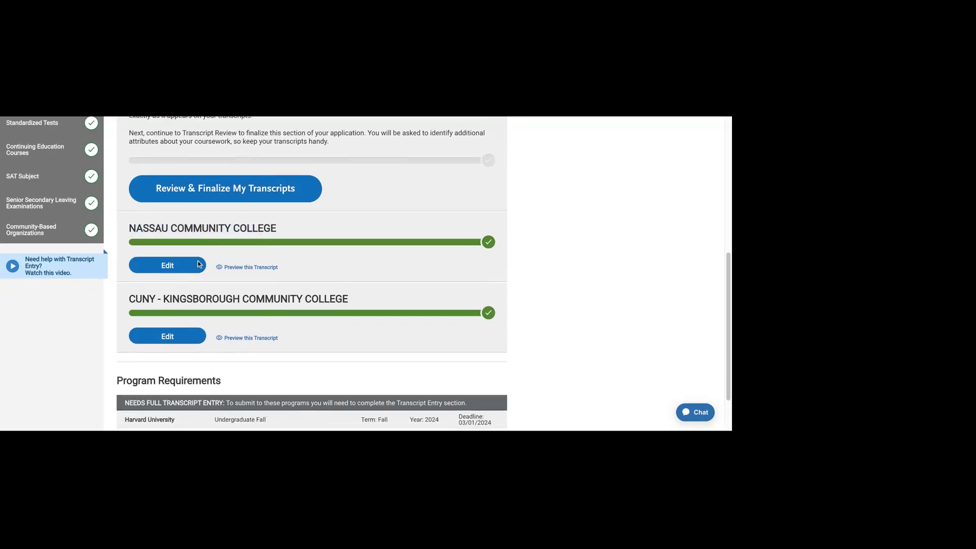
click(168, 265)
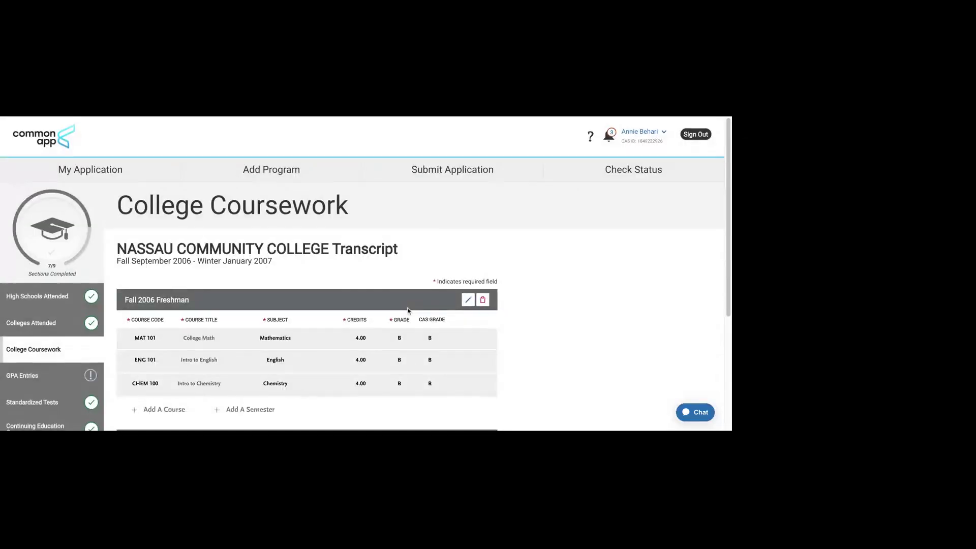
scroll(169, 285, down, 2)
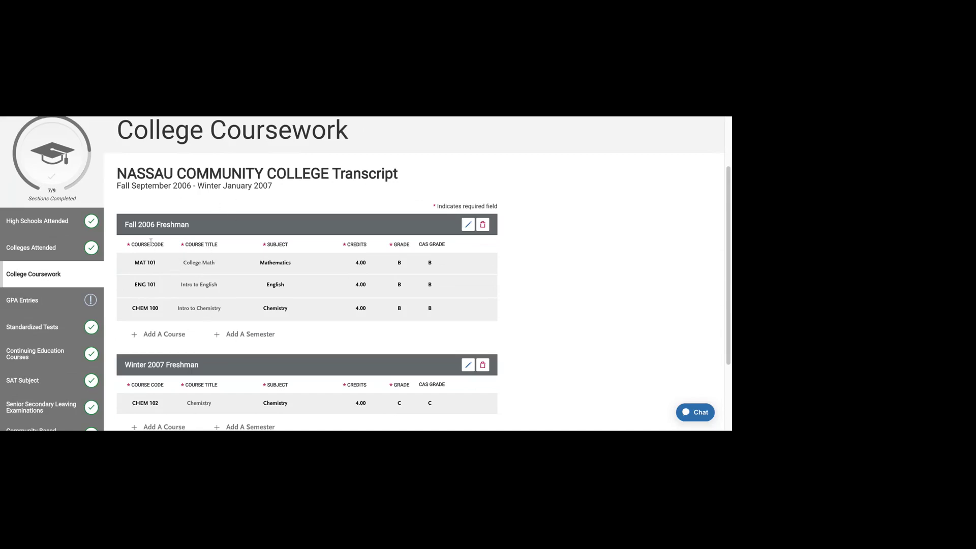
drag(125, 229, 191, 226)
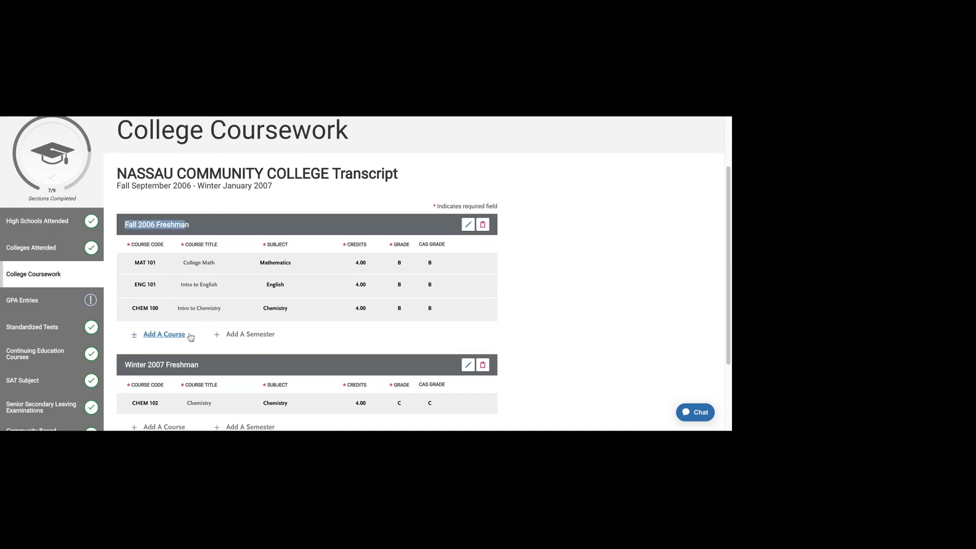
Step: Add a blank course row to Fall 2006 and review the example course title hint
click(163, 334)
scroll(142, 247, down, 2)
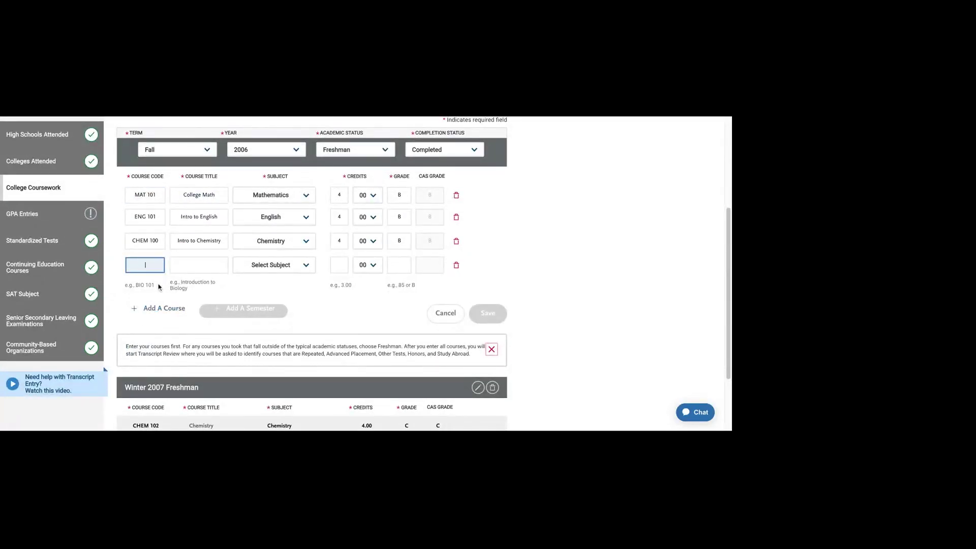
drag(189, 282, 200, 293)
triple_click(200, 293)
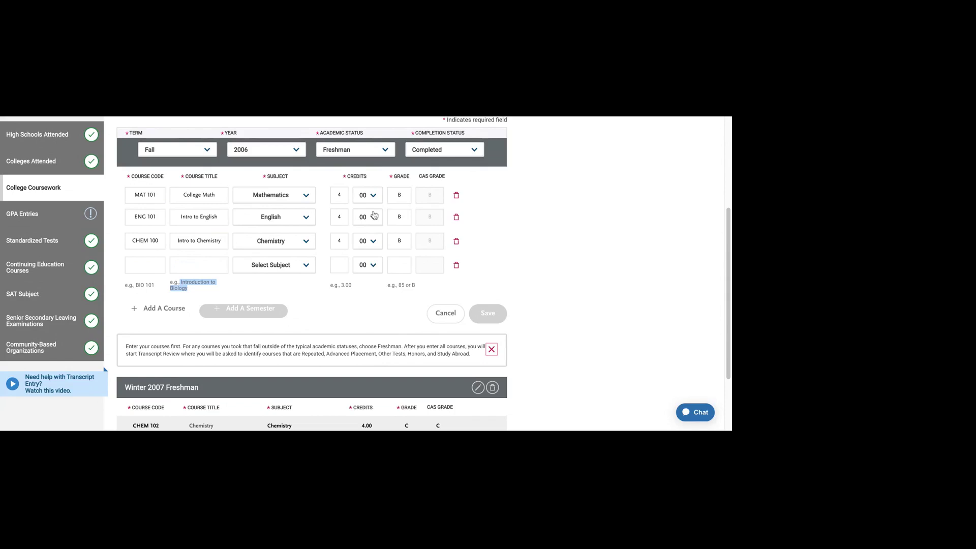
click(173, 284)
Step: Inspect the new Fall 2006 row's course code and title fields
scroll(200, 300, up, 2)
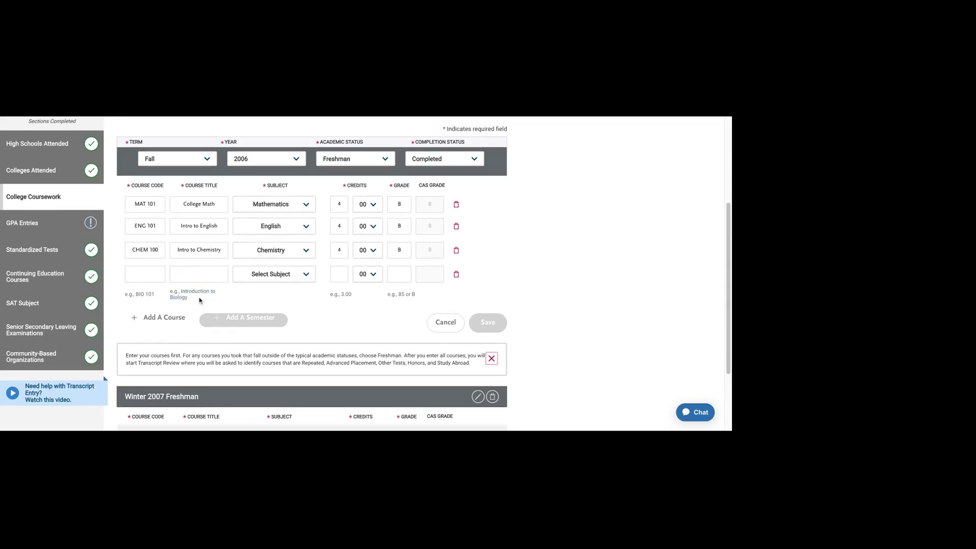
click(200, 300)
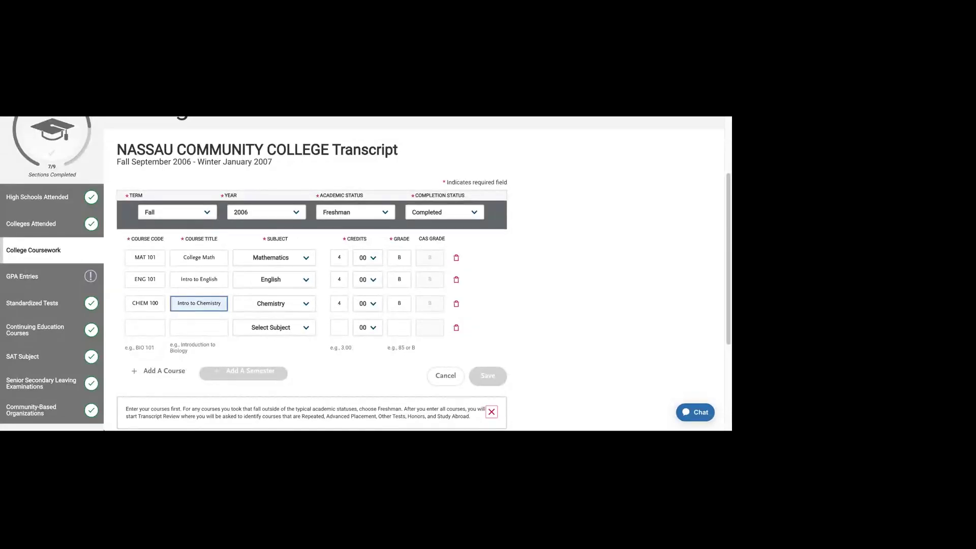
click(145, 327)
click(219, 327)
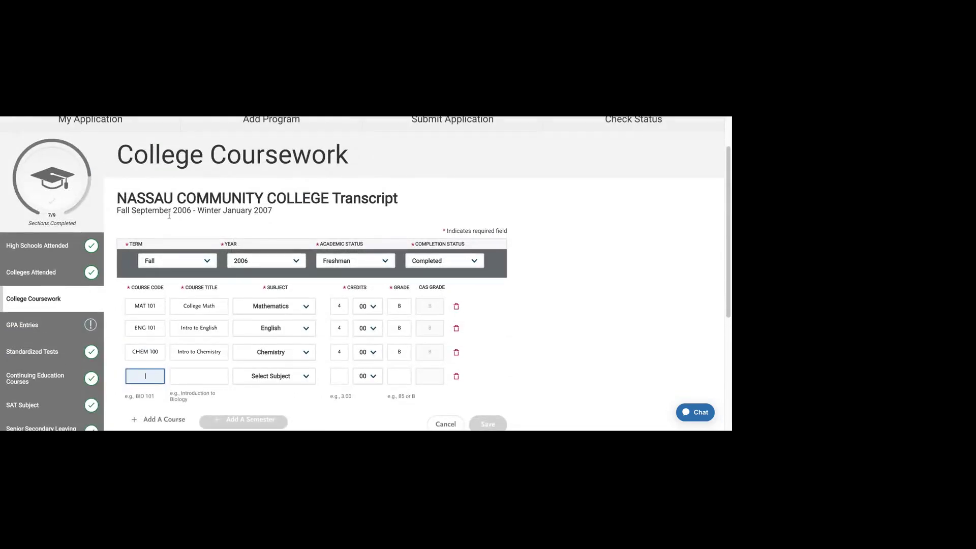
drag(148, 210, 273, 211)
click(273, 210)
scroll(270, 315, down, 5)
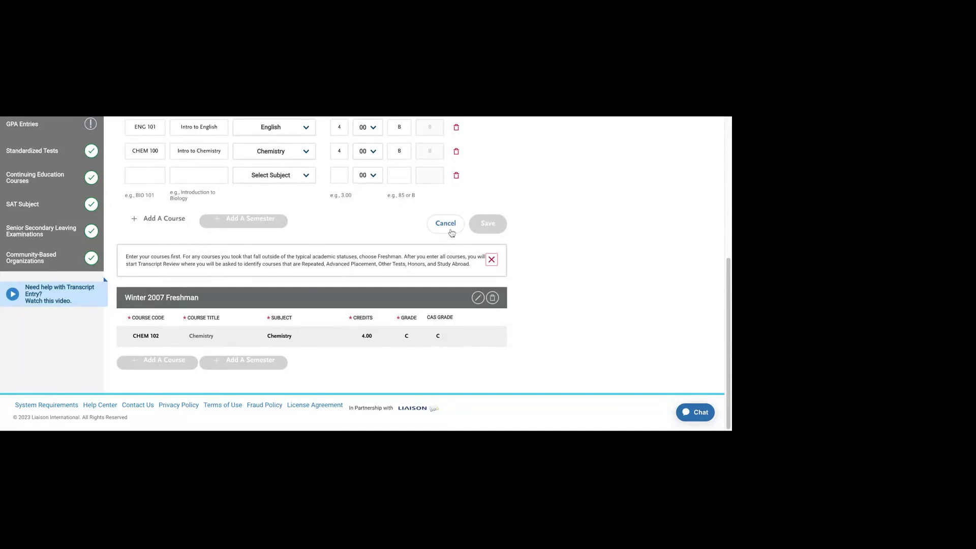
Step: Discard the Fall 2006 edit and set the Statistics course subject to Mathematics
click(451, 230)
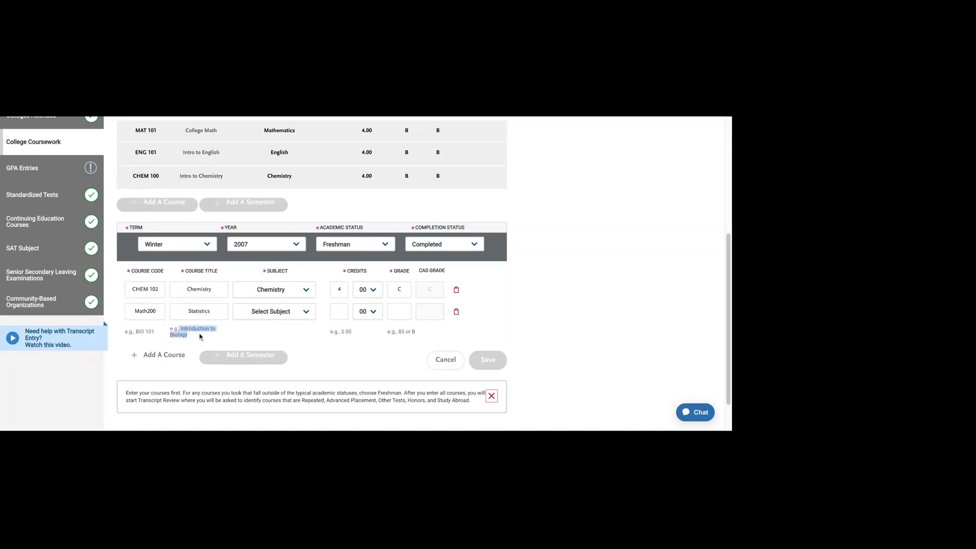
click(207, 310)
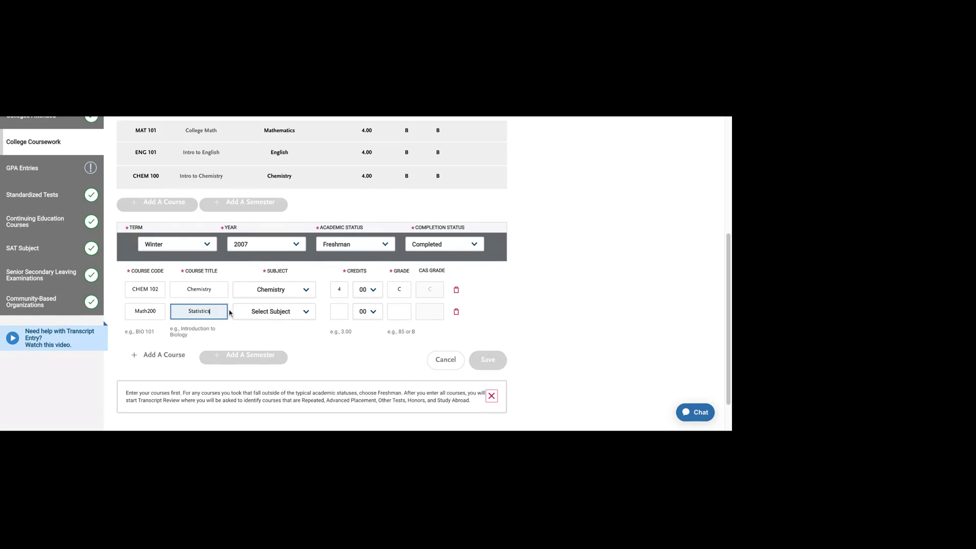
key(shift+Left)
key(shift+Left)
key(shift+Left)
key(shift+Left)
key(shift+Left)
key(shift+Left)
key(shift+Left)
key(shift+Left)
key(shift+Left)
key(shift+Left)
click(266, 315)
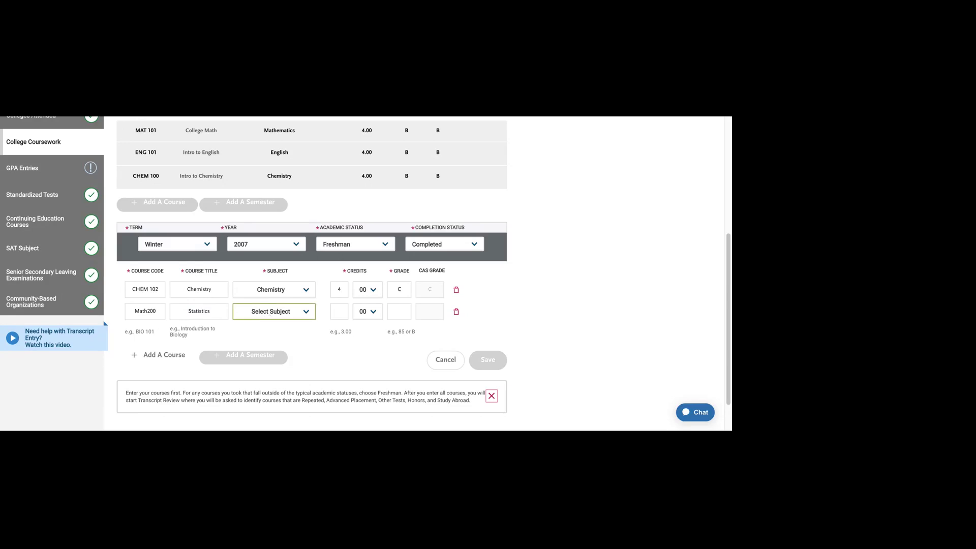
click(294, 359)
Step: Give Math200 4 credits and grade A, then save the Winter 2007 courses
click(339, 312)
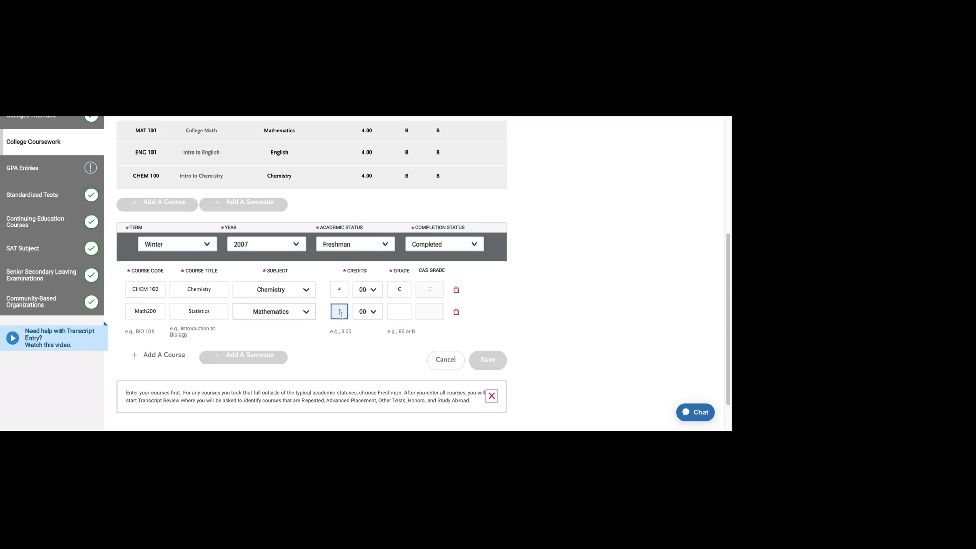
text(4)
click(362, 363)
click(404, 314)
text(A)
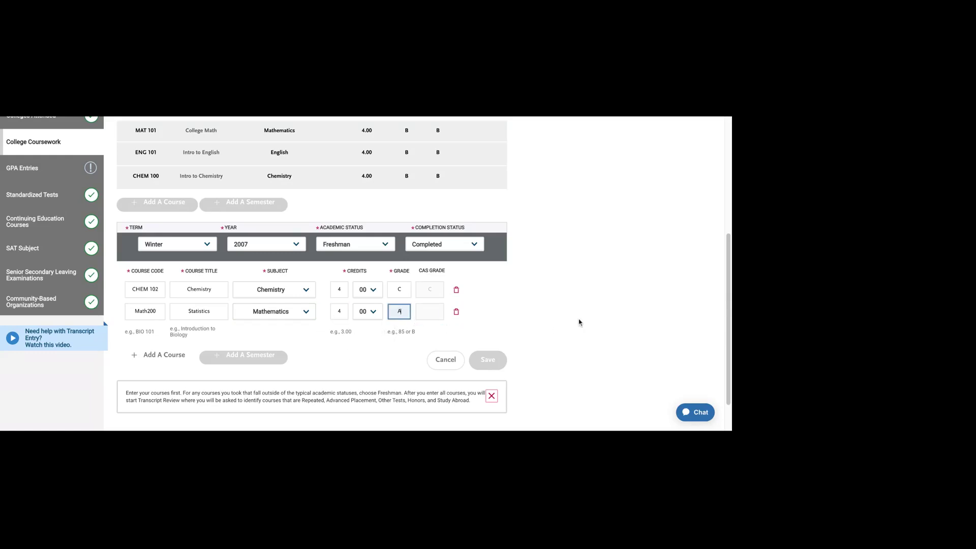
click(488, 360)
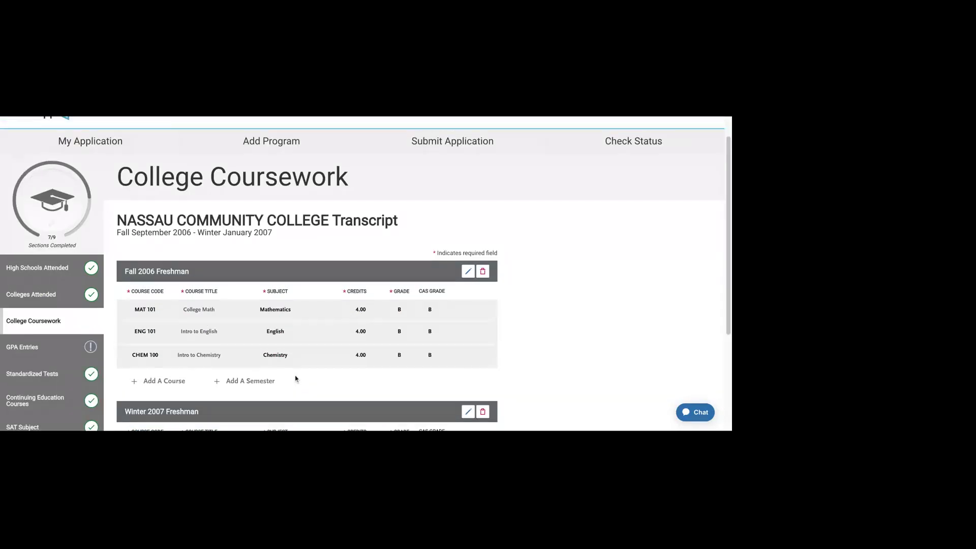
Step: Return to College Coursework and review CUNY Kingsborough's CHEM 200 Chemistry entries
scroll(296, 378, down, 2)
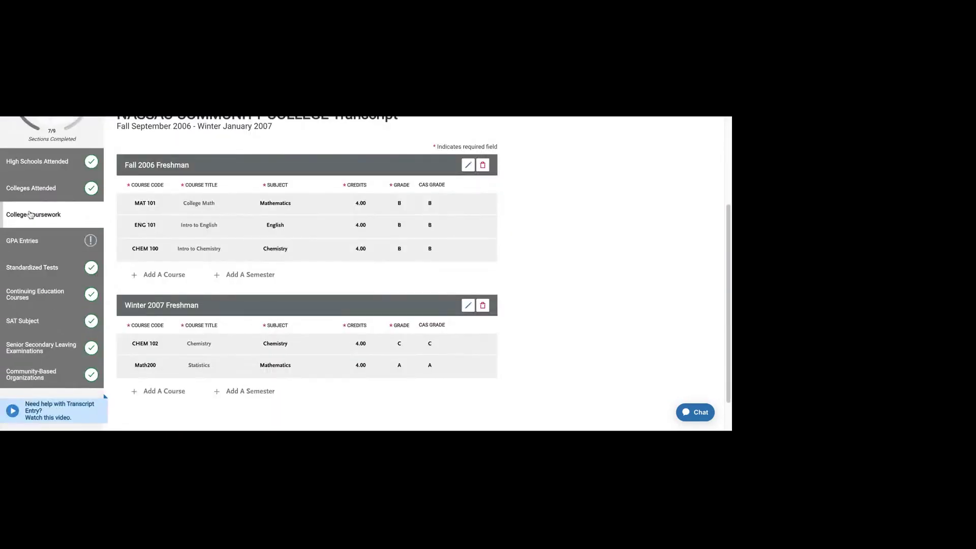
click(31, 215)
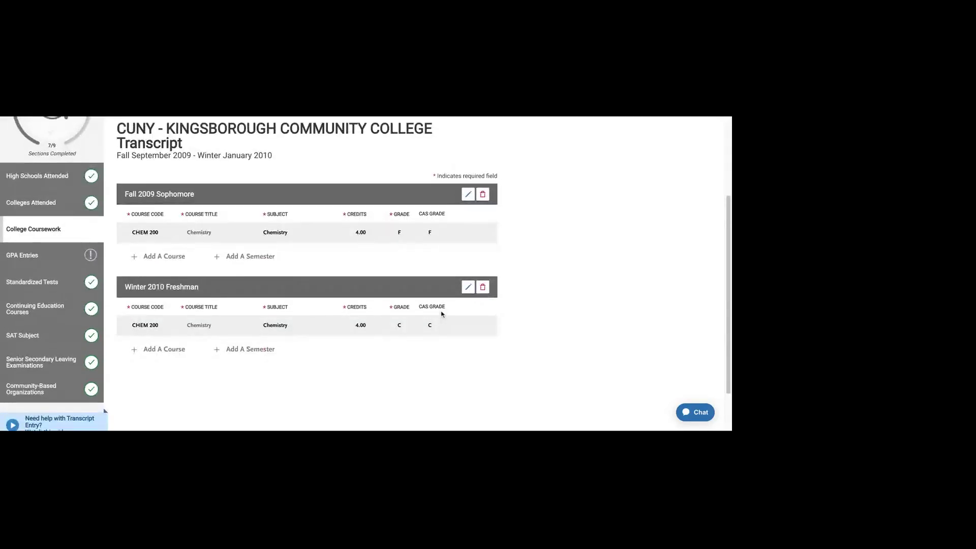
scroll(442, 314, up, 1)
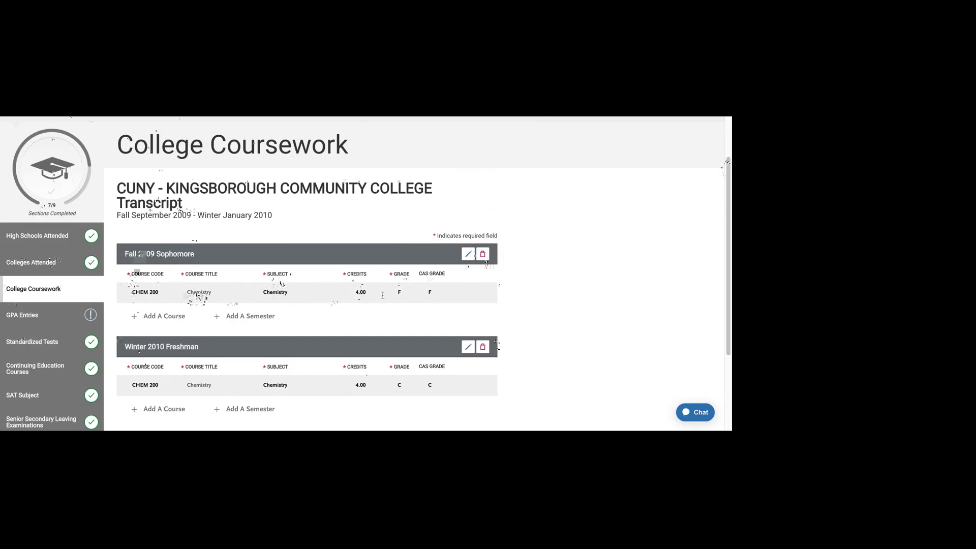
double_click(224, 295)
click(378, 291)
scroll(148, 305, down, 2)
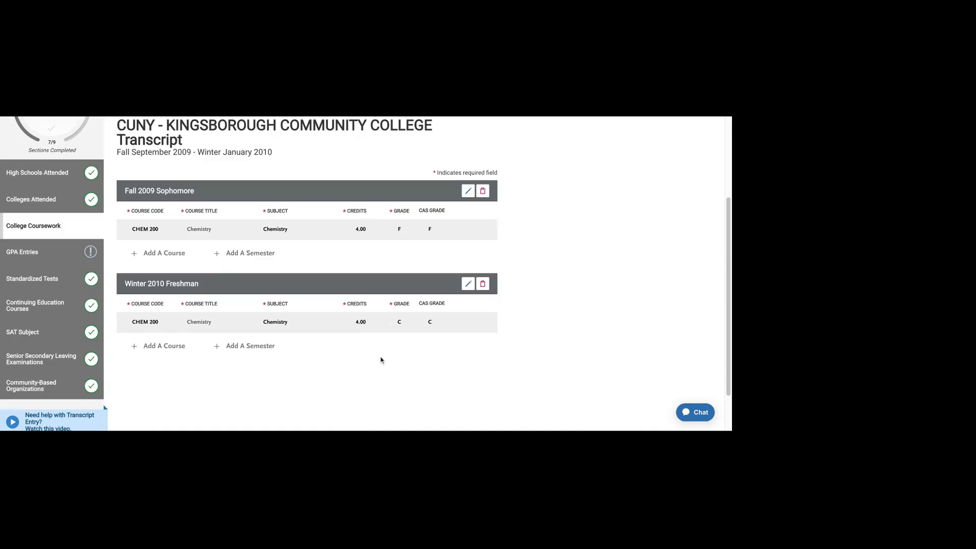
scroll(381, 360, up, 1)
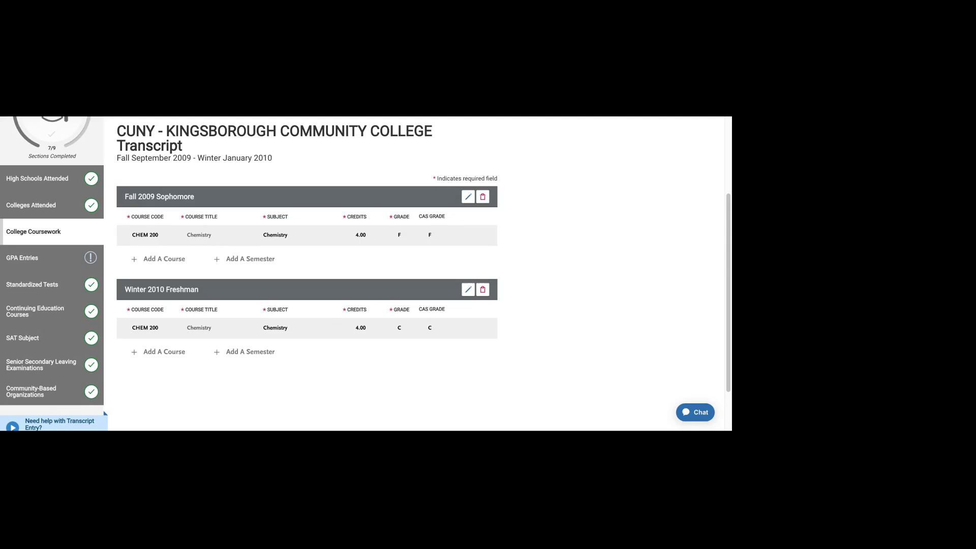
scroll(293, 280, up, 3)
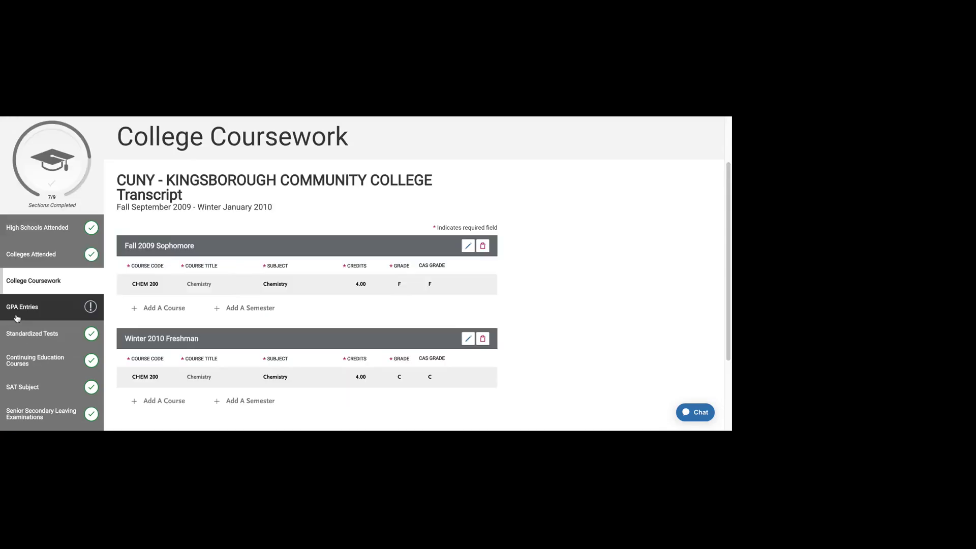
Step: Go back to the College Coursework overview and check that both transcripts show complete
click(45, 283)
scroll(434, 305, down, 4)
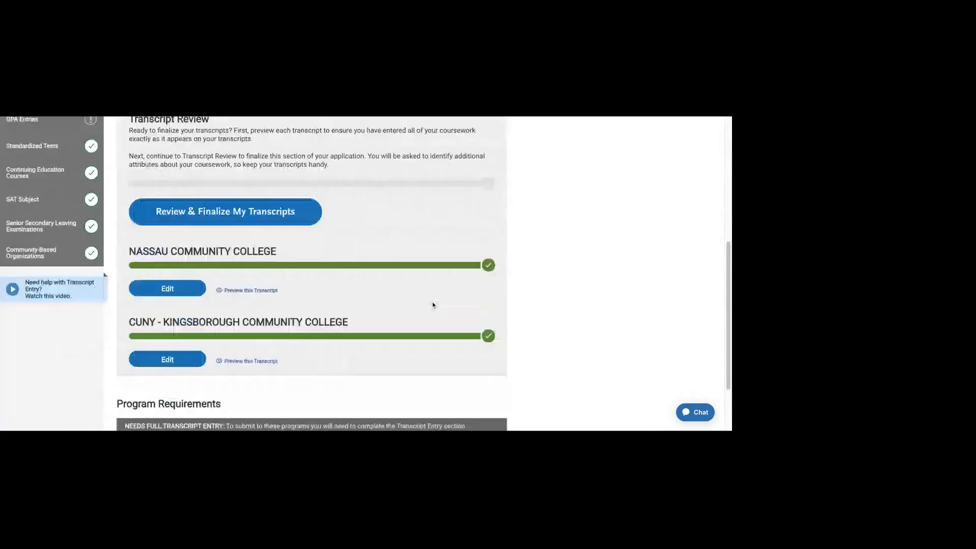
scroll(433, 304, up, 3)
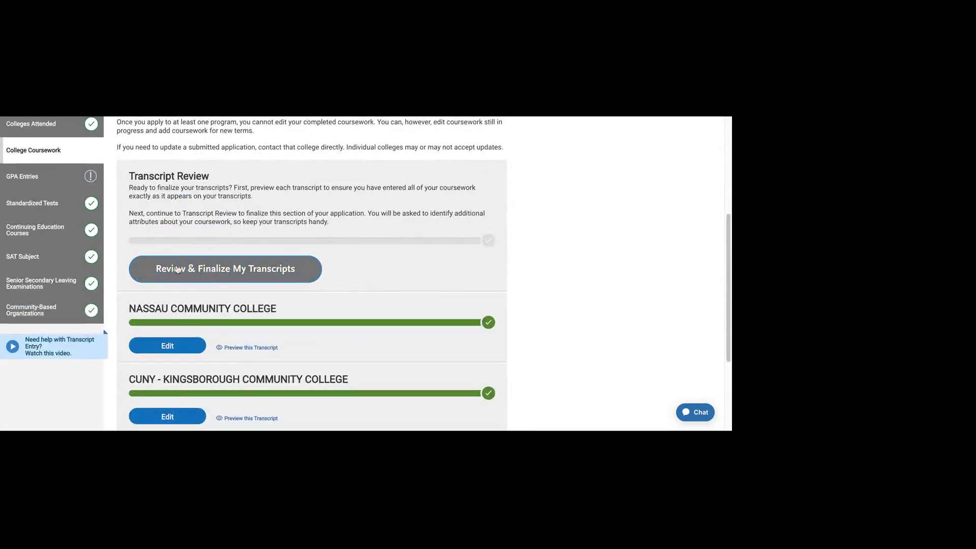
scroll(391, 284, down, 5)
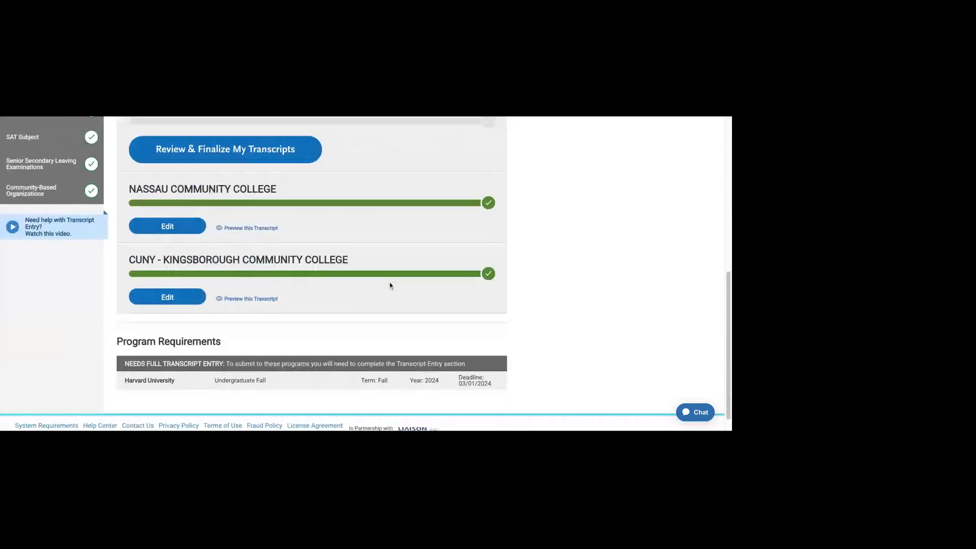
scroll(391, 284, up, 4)
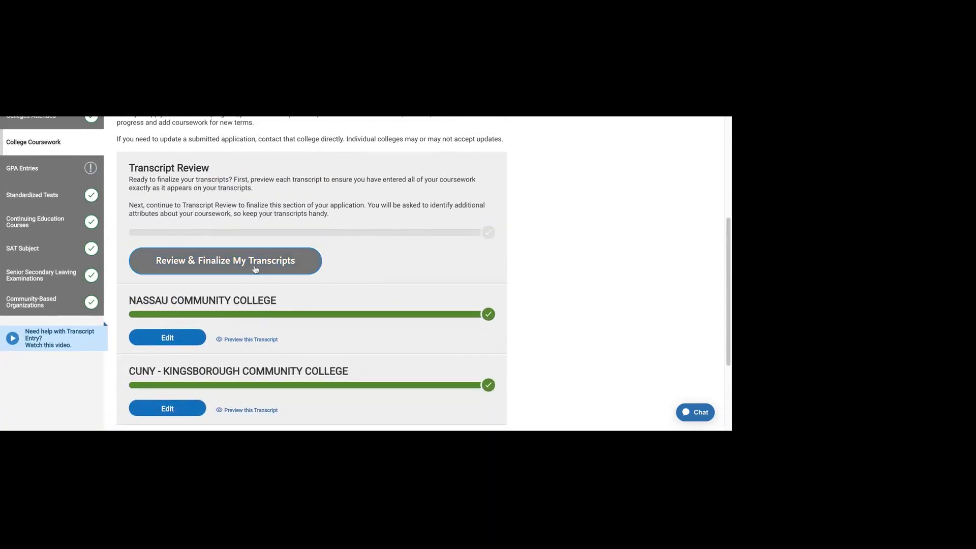
Step: Start Review & Finalize My Transcripts and read the full transcript entry requirement notice
click(256, 268)
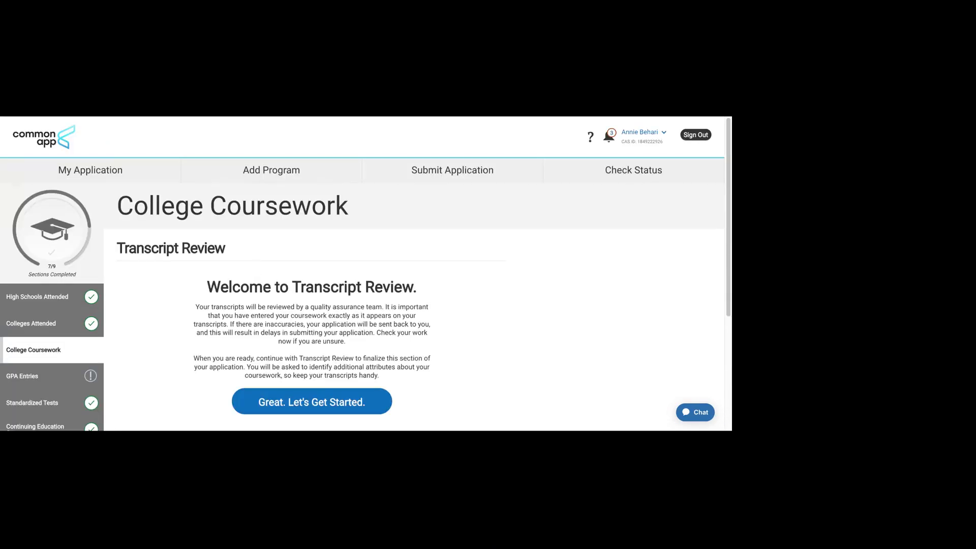
scroll(355, 284, down, 1)
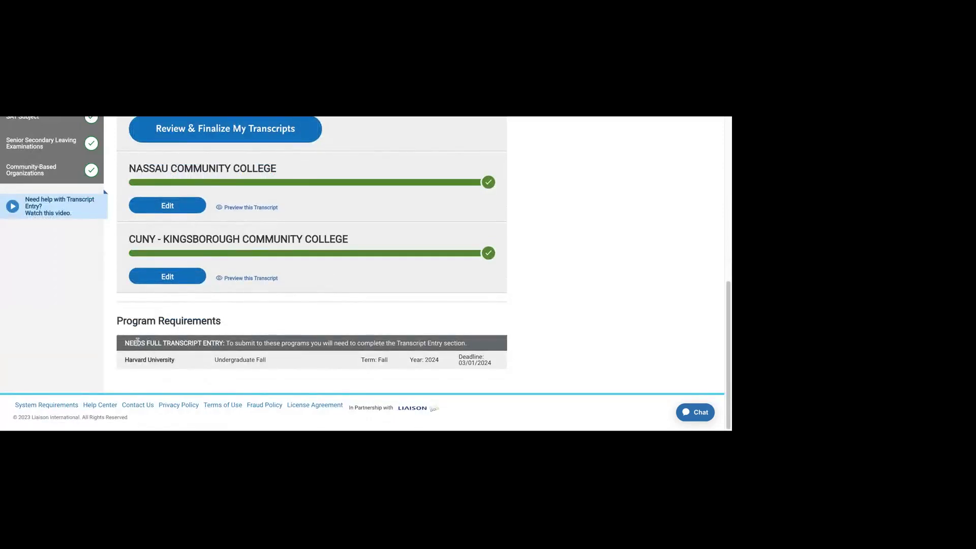
drag(159, 343, 285, 344)
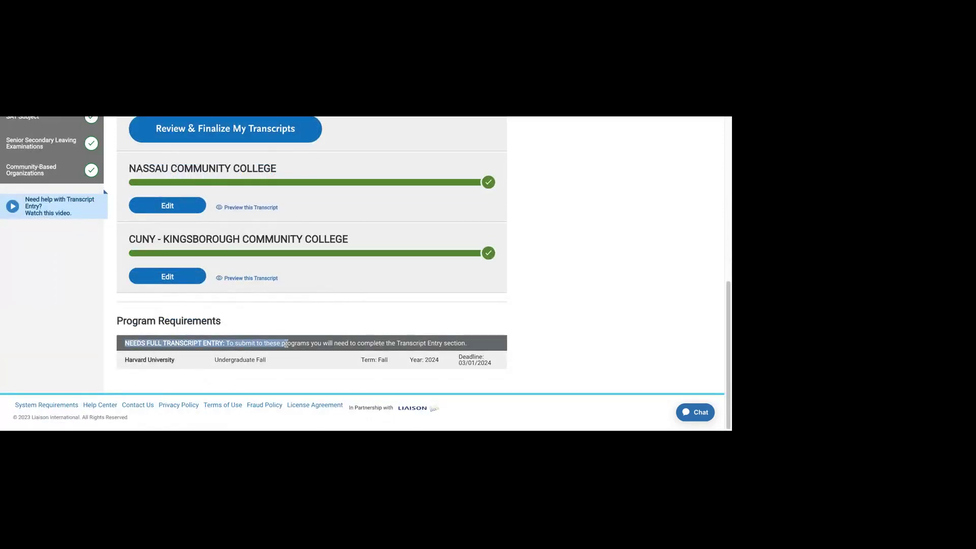
click(189, 370)
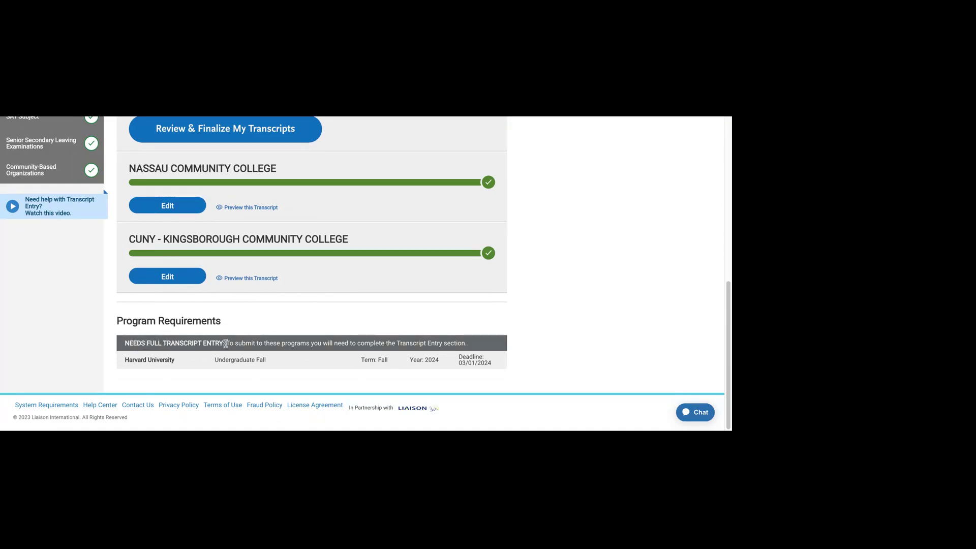
scroll(480, 348, up, 4)
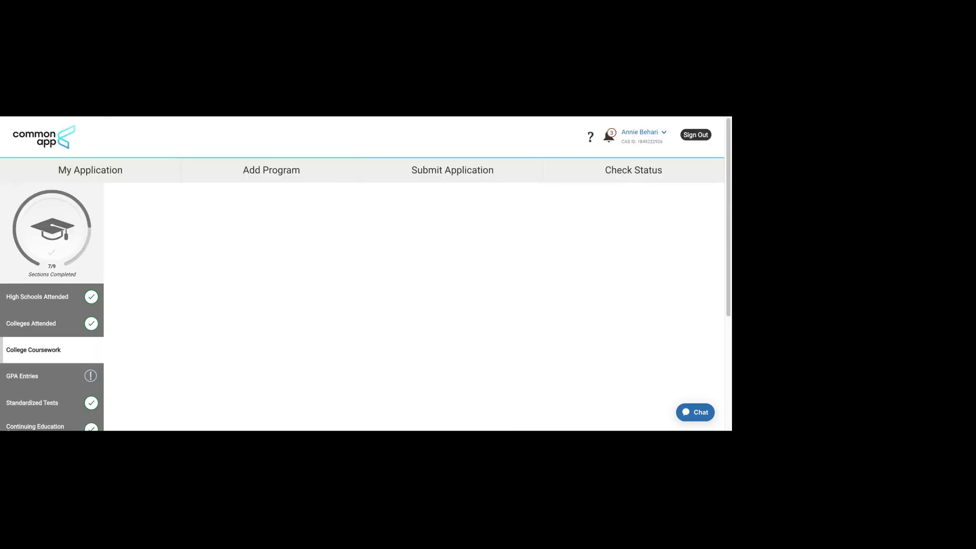
Step: Read the Welcome to Transcript Review page's note about quality assurance review
scroll(235, 270, down, 2)
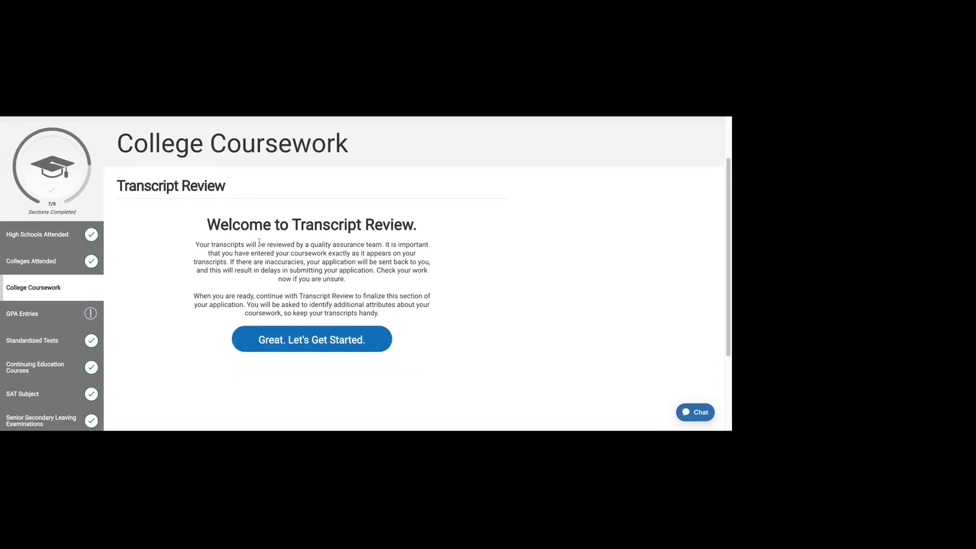
drag(205, 244, 362, 245)
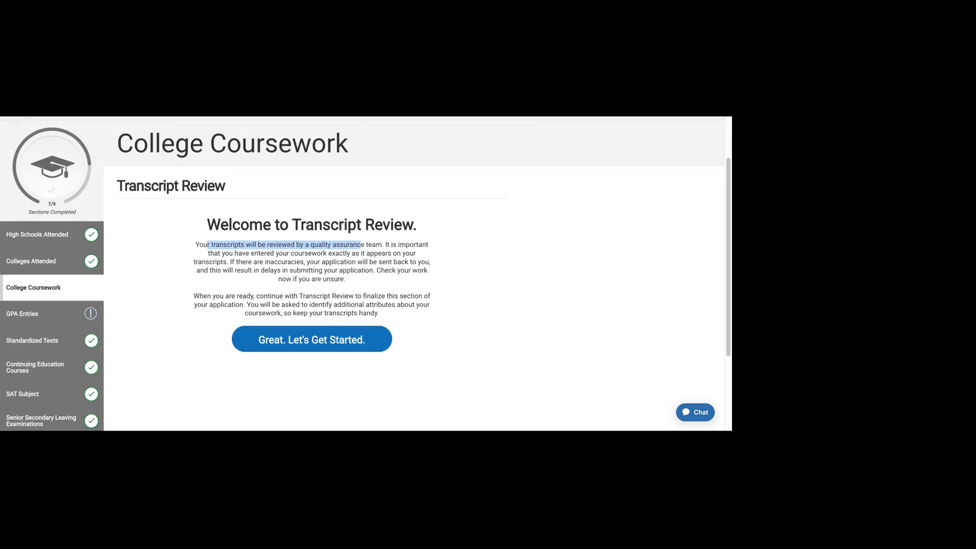
Step: Begin the transcript review with Nassau Community College as the primary college
click(325, 340)
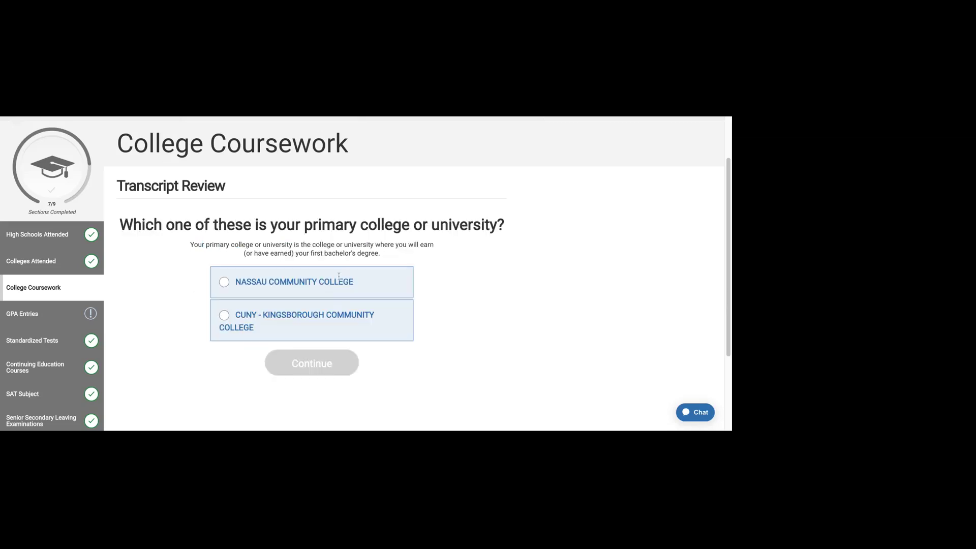
click(288, 282)
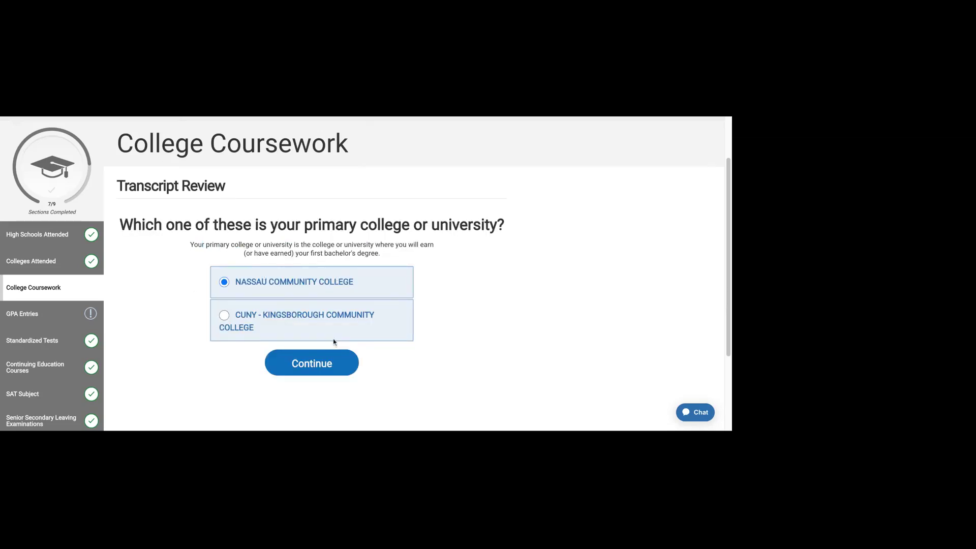
click(320, 356)
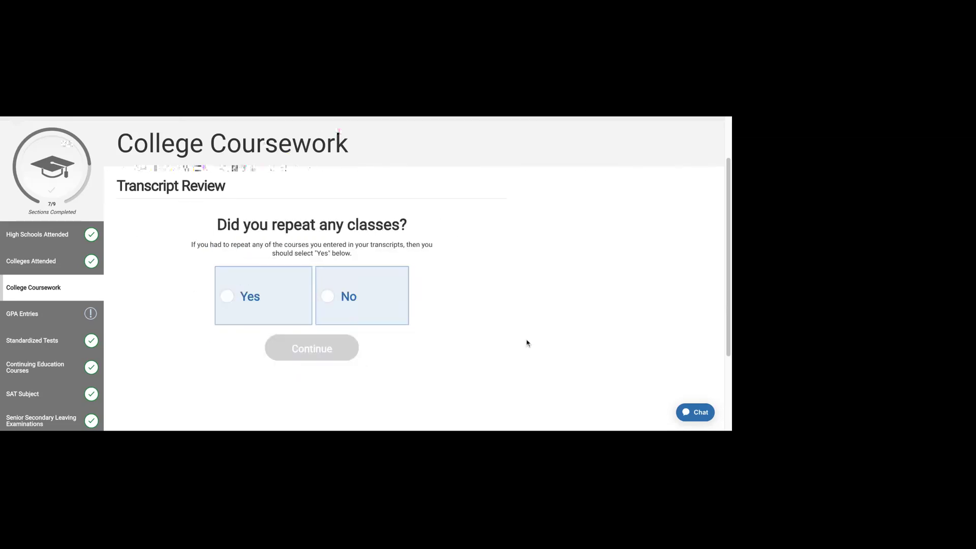
Step: Answer Yes to repeated classes and mark Kingsborough's Fall 2009 and Winter 2010 CHEM 200 as repeated
click(244, 296)
click(340, 356)
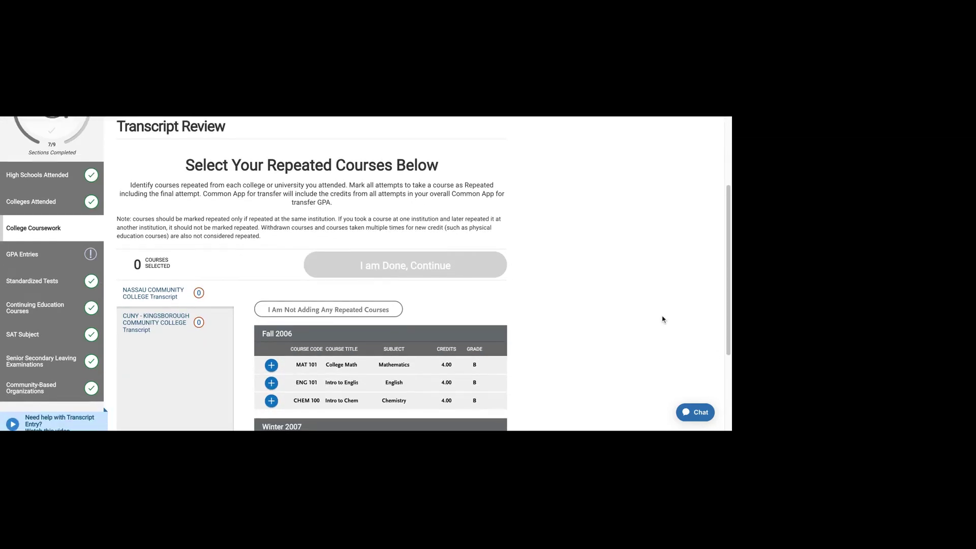
click(154, 316)
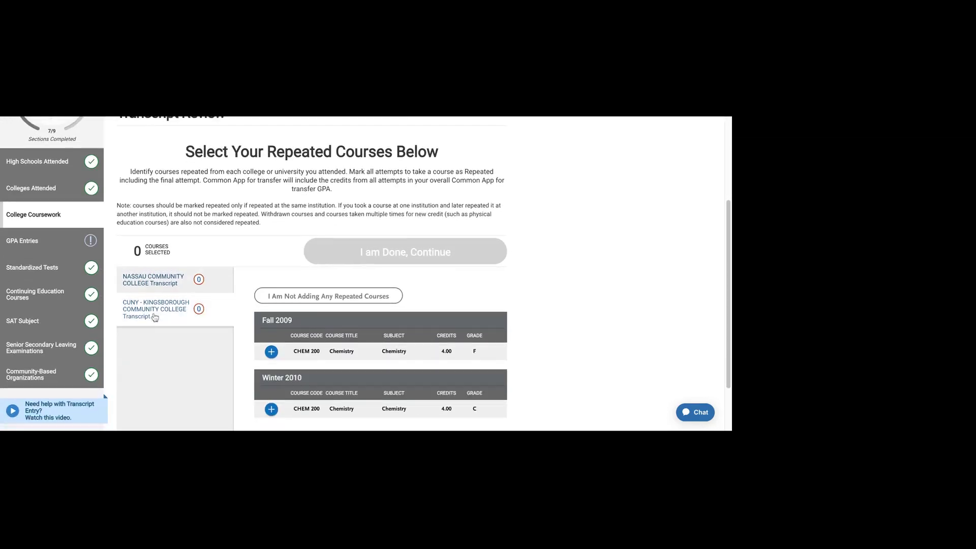
scroll(155, 316, down, 2)
click(271, 283)
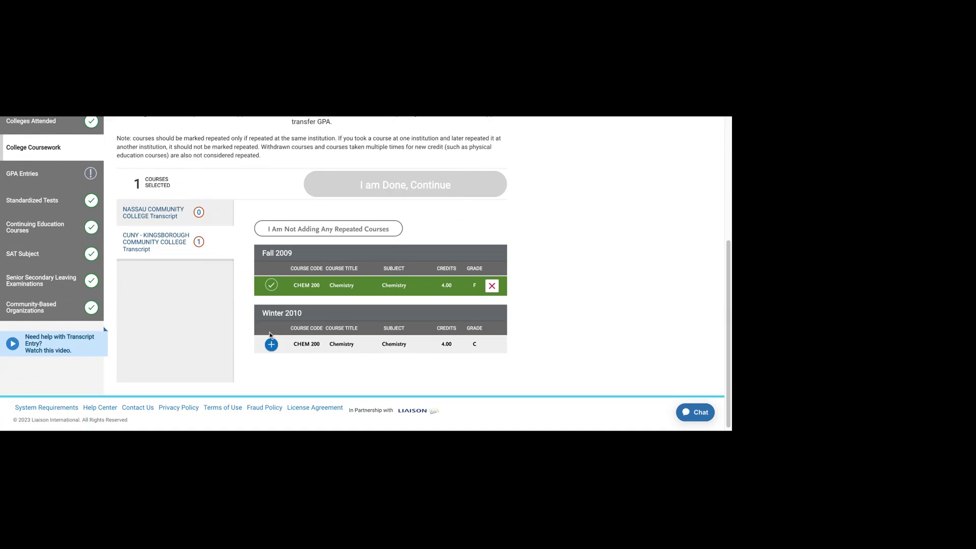
click(271, 344)
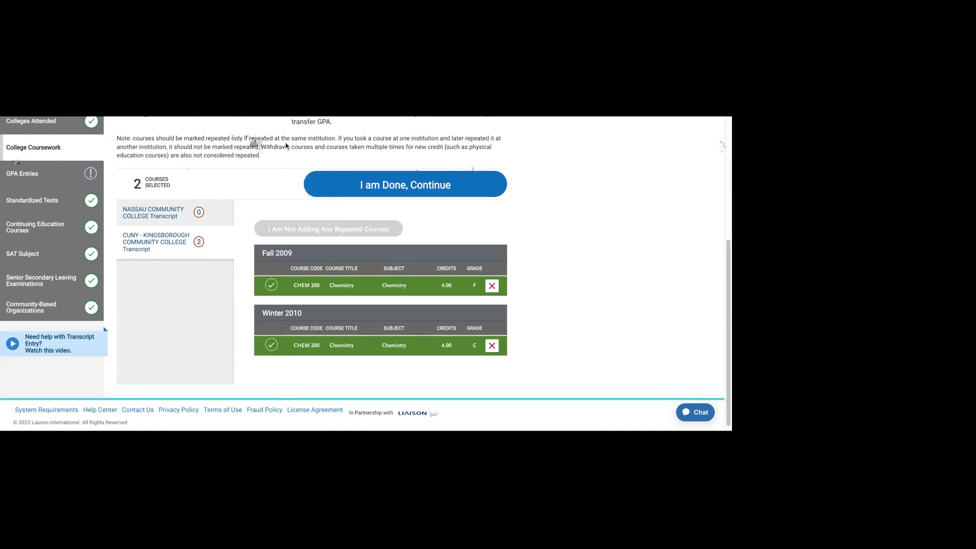
scroll(283, 194, up, 2)
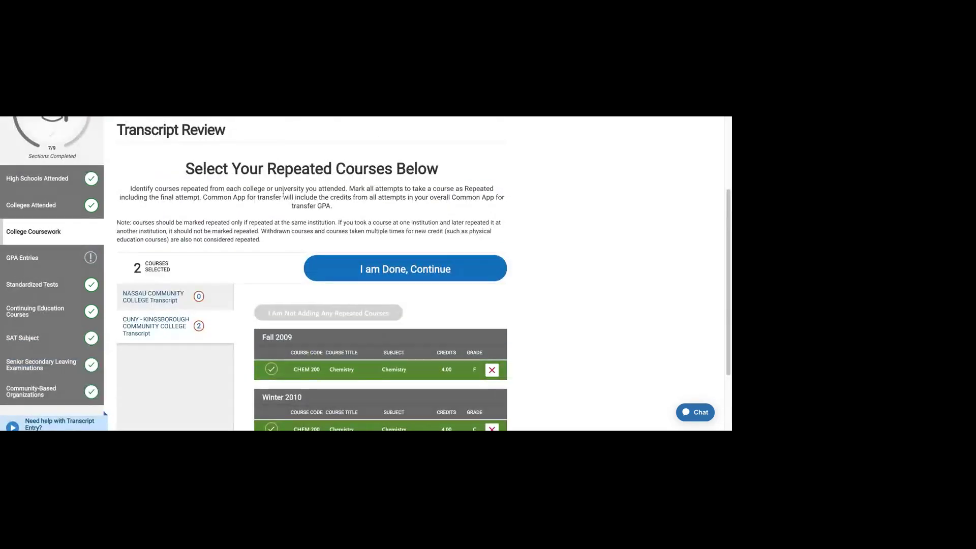
scroll(244, 265, down, 2)
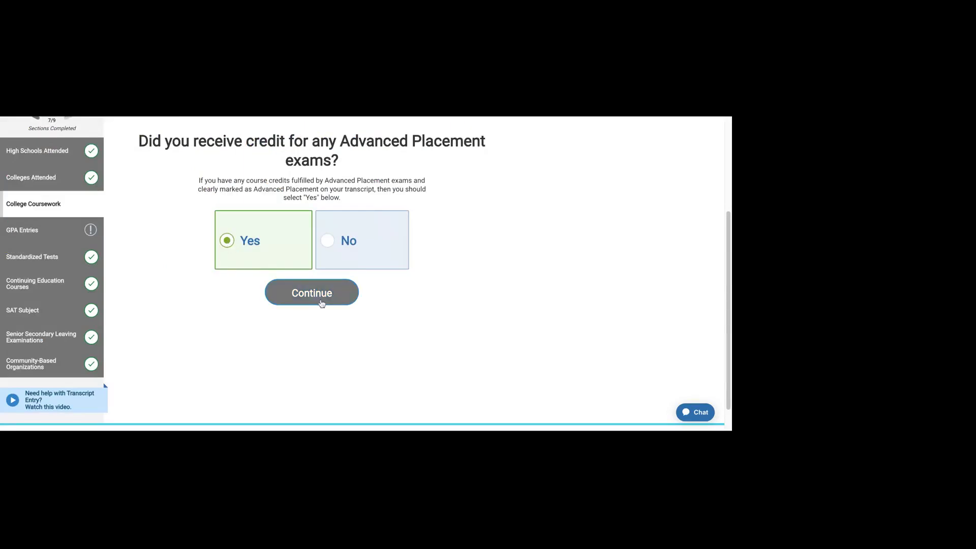
Step: Confirm Yes on Advanced Placement credit, review the AP course list, and finish with none marked
click(322, 300)
scroll(503, 272, down, 2)
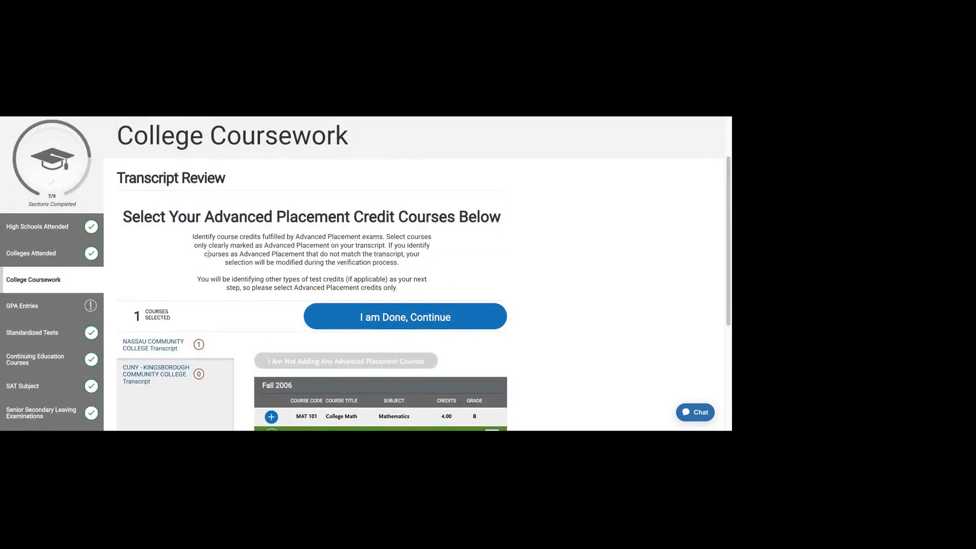
drag(386, 237, 389, 246)
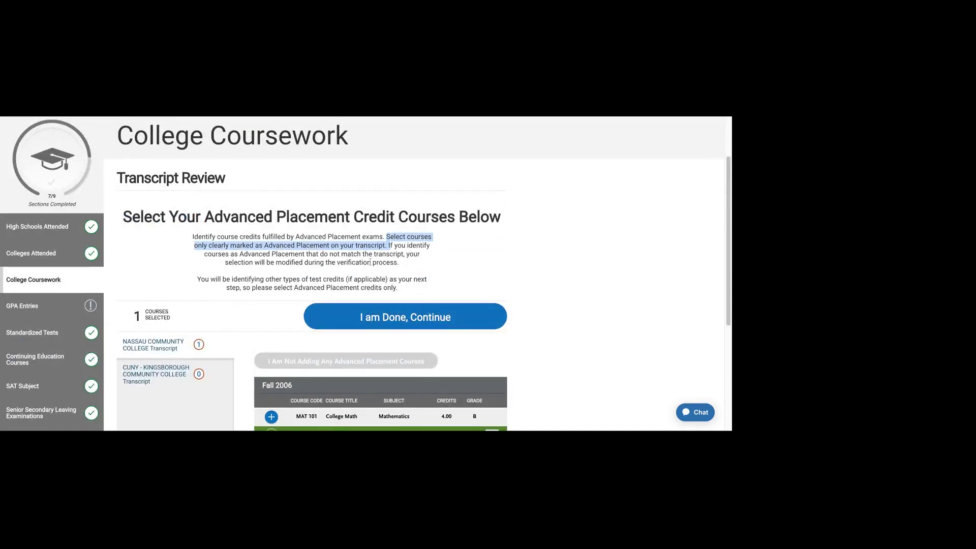
click(369, 262)
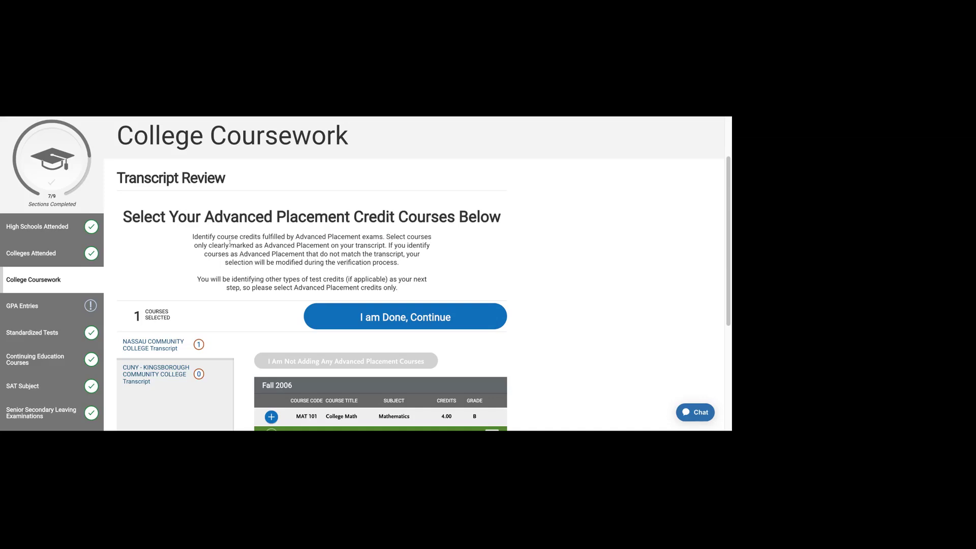
drag(230, 244, 330, 246)
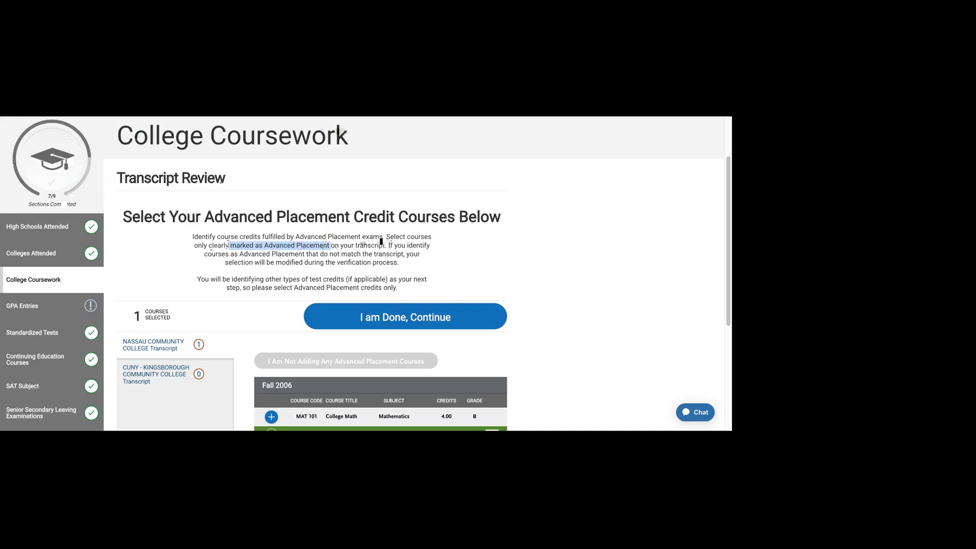
scroll(381, 241, down, 1)
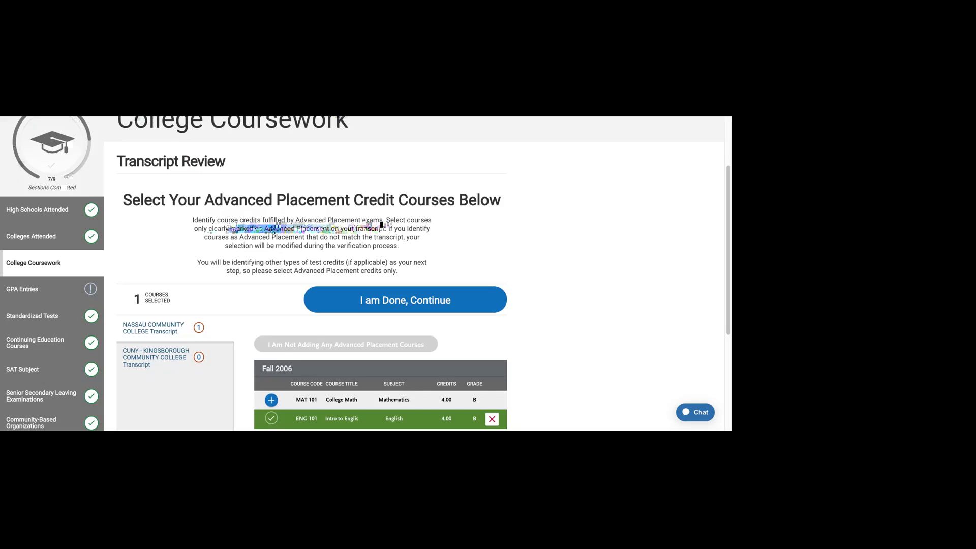
drag(398, 229, 236, 229)
click(377, 232)
scroll(376, 236, down, 1)
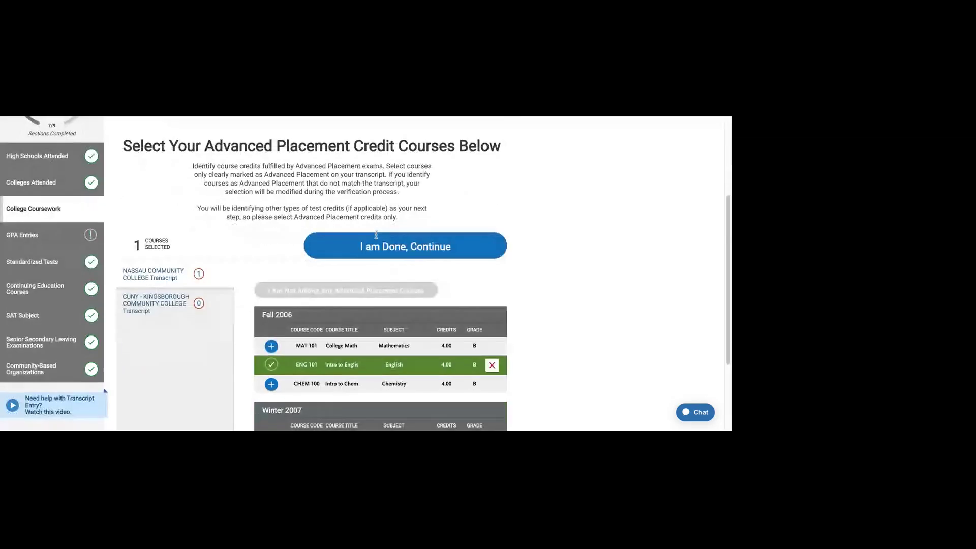
scroll(377, 238, down, 2)
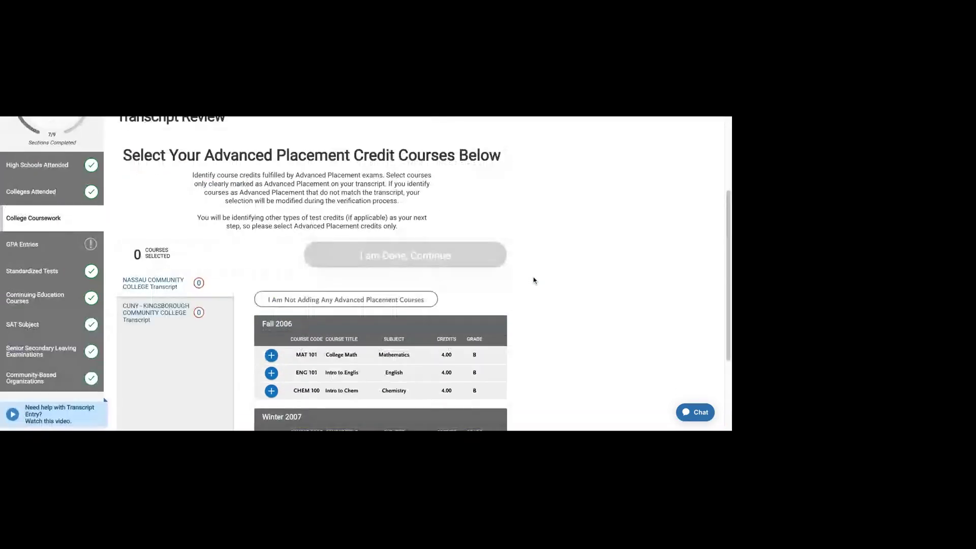
click(371, 301)
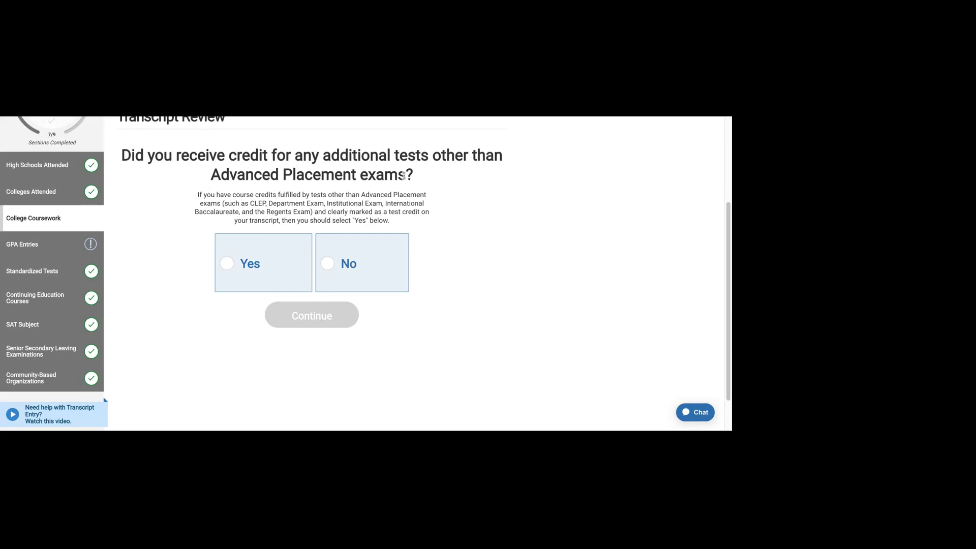
Step: Answer No to credit from tests other than Advanced Placement, such as CLEP
drag(266, 204, 314, 212)
click(314, 212)
click(385, 268)
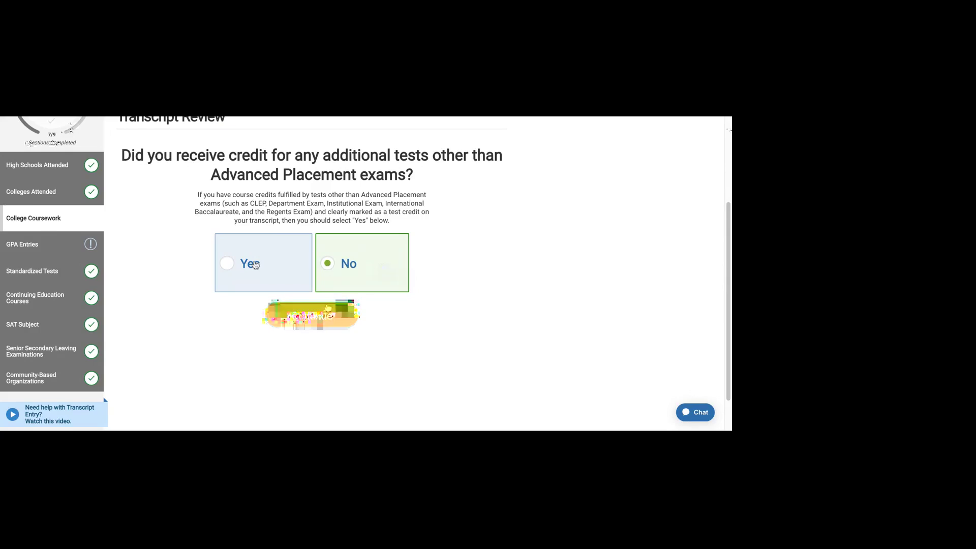
click(328, 308)
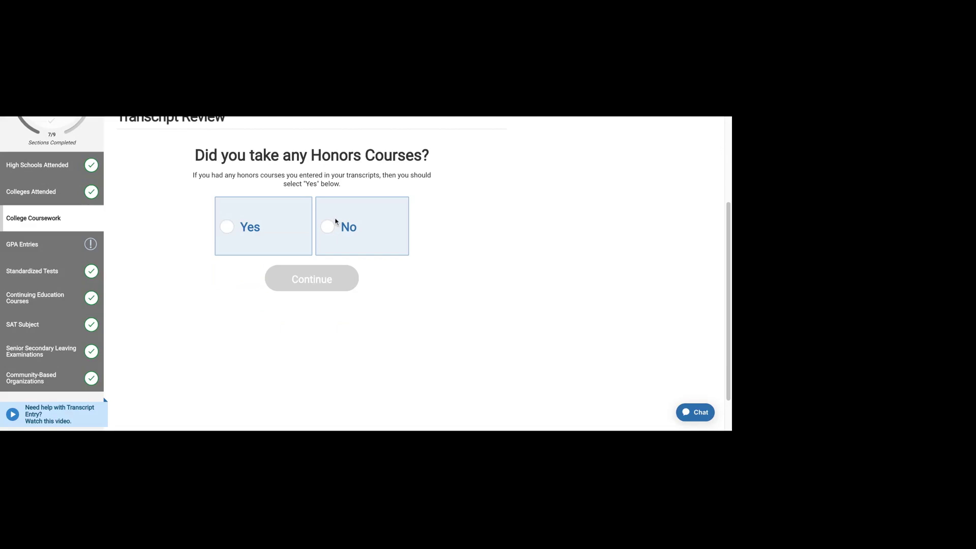
Step: Answer No to Honors courses and studying abroad, completing College Coursework
click(328, 233)
click(322, 270)
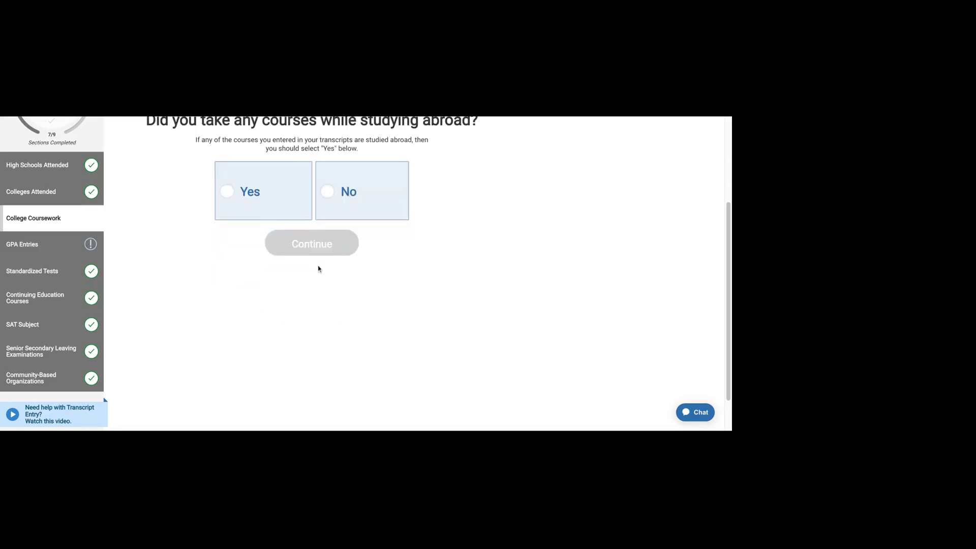
click(331, 283)
click(311, 339)
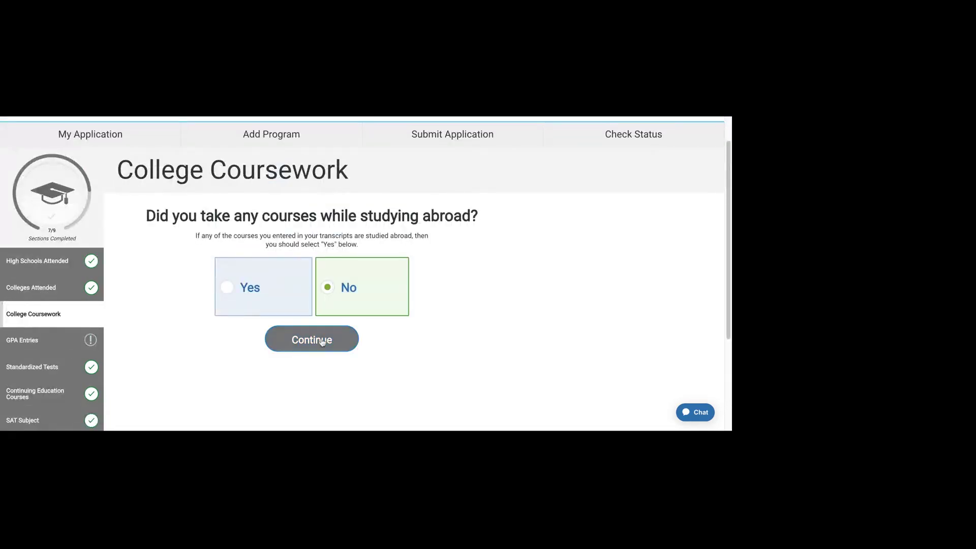
scroll(552, 307, down, 2)
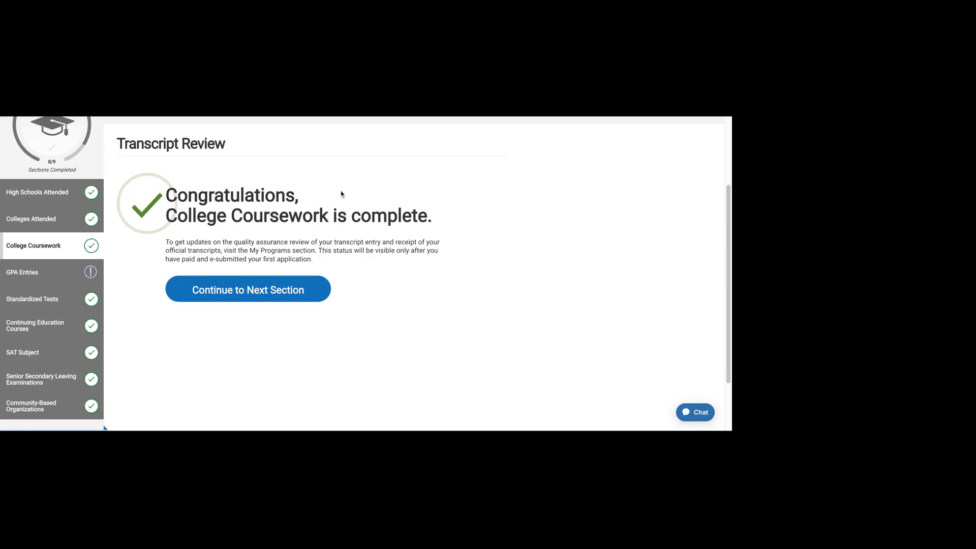
Step: Continue from the College Coursework completion message to Kingsborough's GPA Entries page
scroll(249, 269, down, 1)
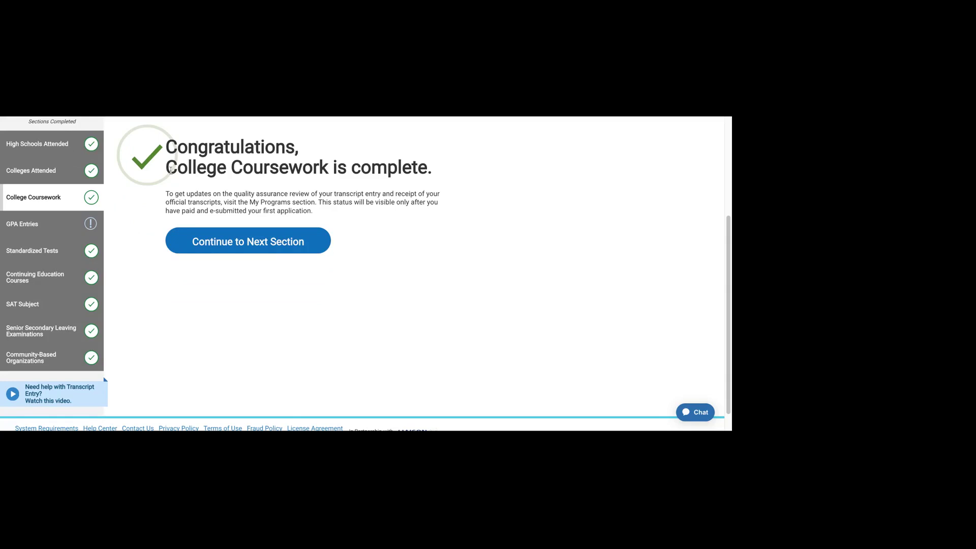
drag(170, 170, 390, 165)
click(411, 199)
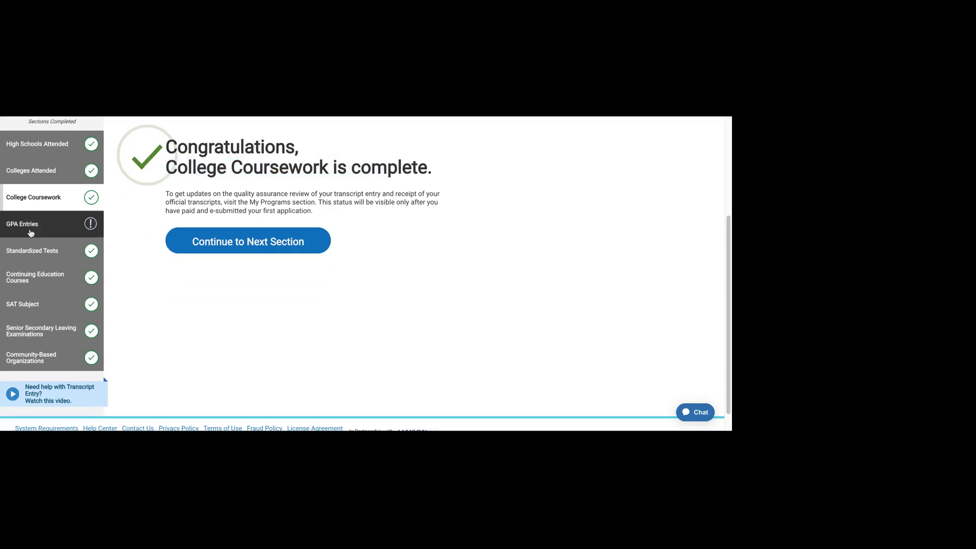
click(215, 243)
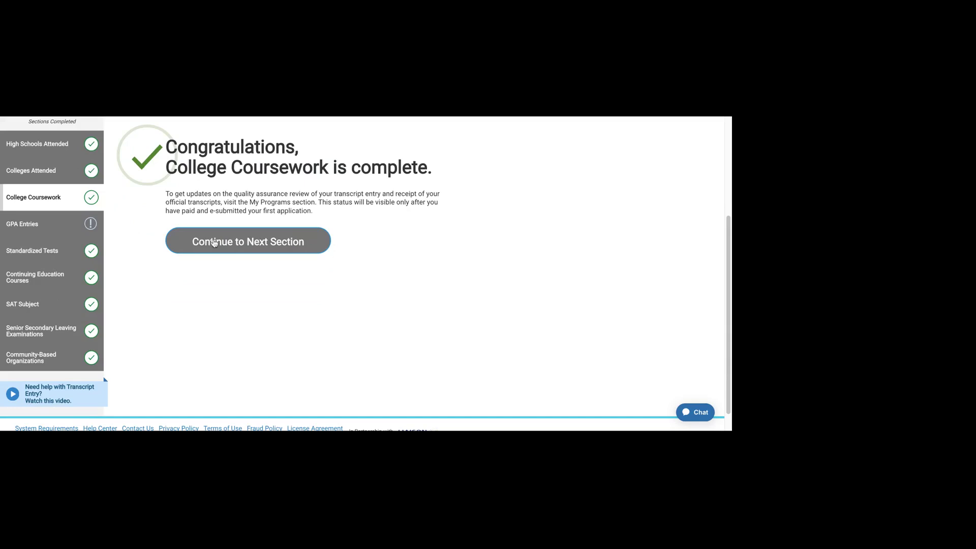
scroll(214, 243, down, 2)
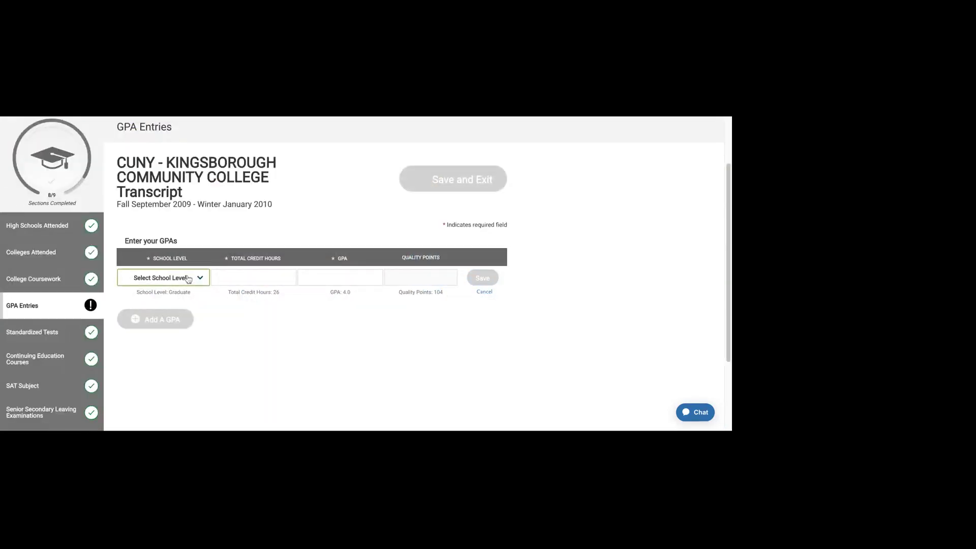
Step: Save Kingsborough's Undergraduate GPA row with 4 credit hours and GPA 2, then exit
click(294, 283)
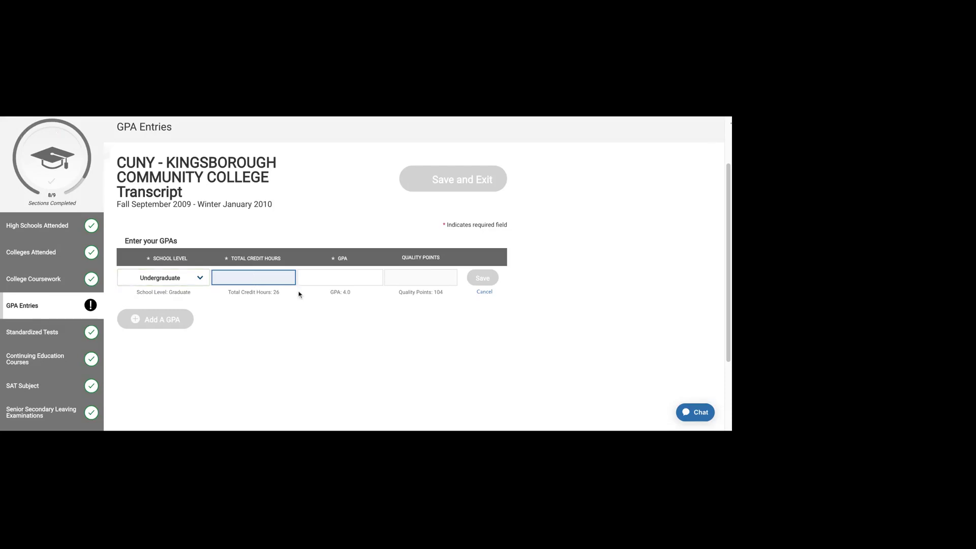
text(4)
key(Tab)
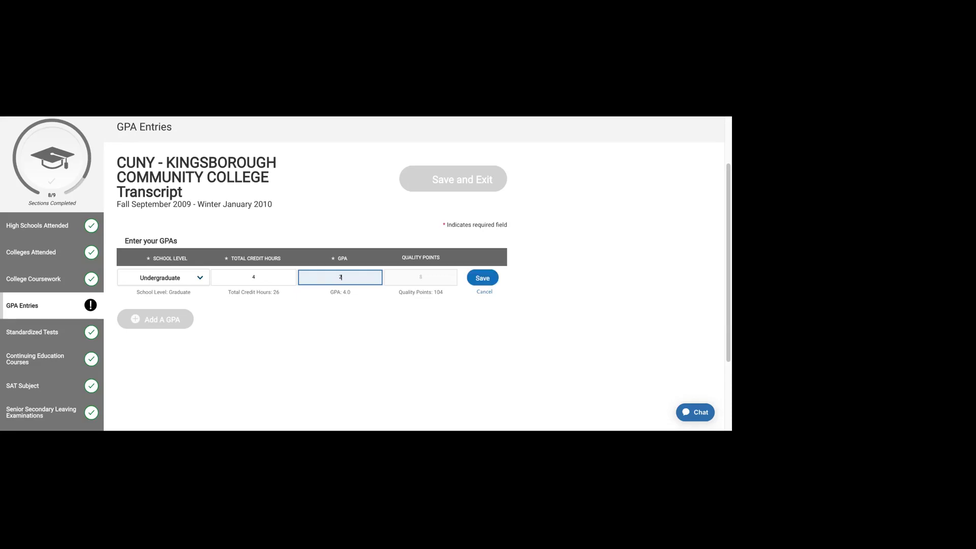
click(483, 278)
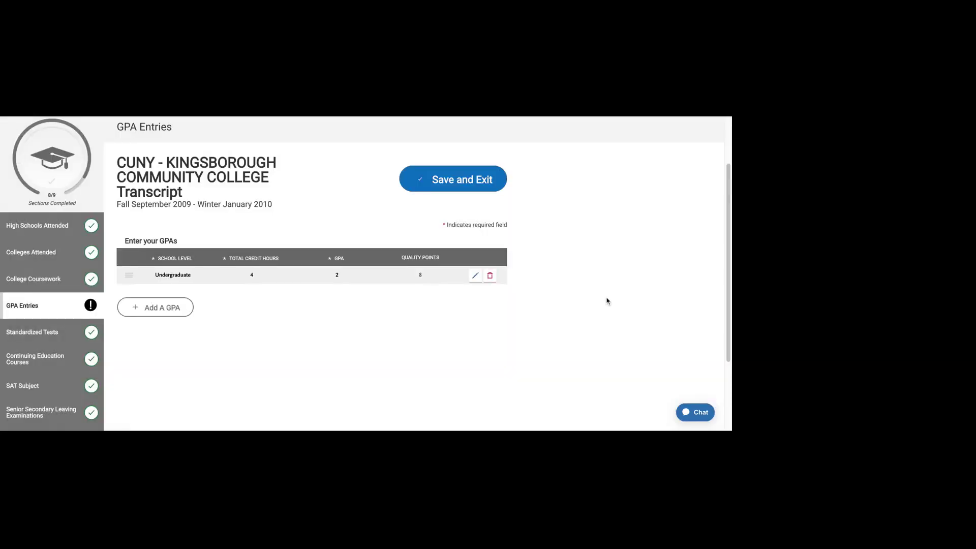
scroll(560, 302, down, 1)
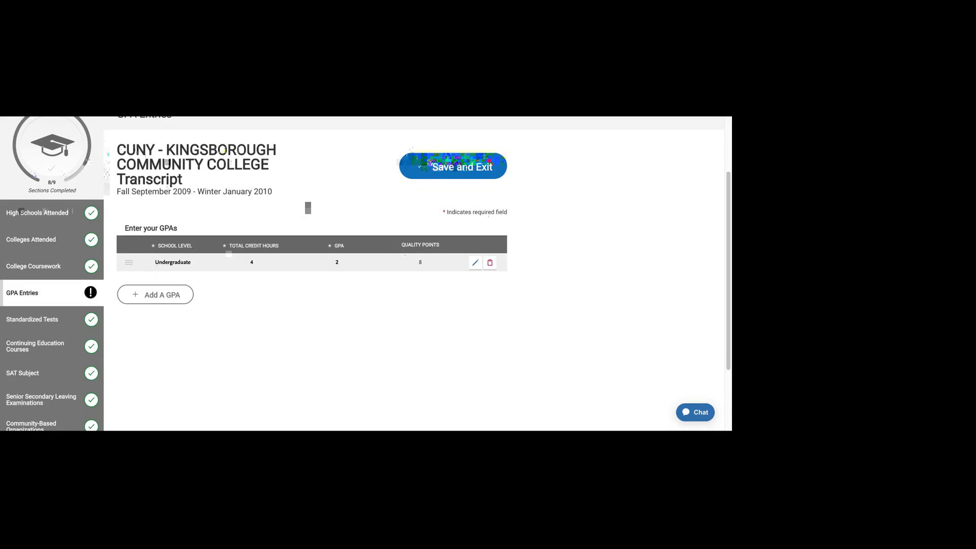
click(446, 169)
scroll(274, 388, down, 3)
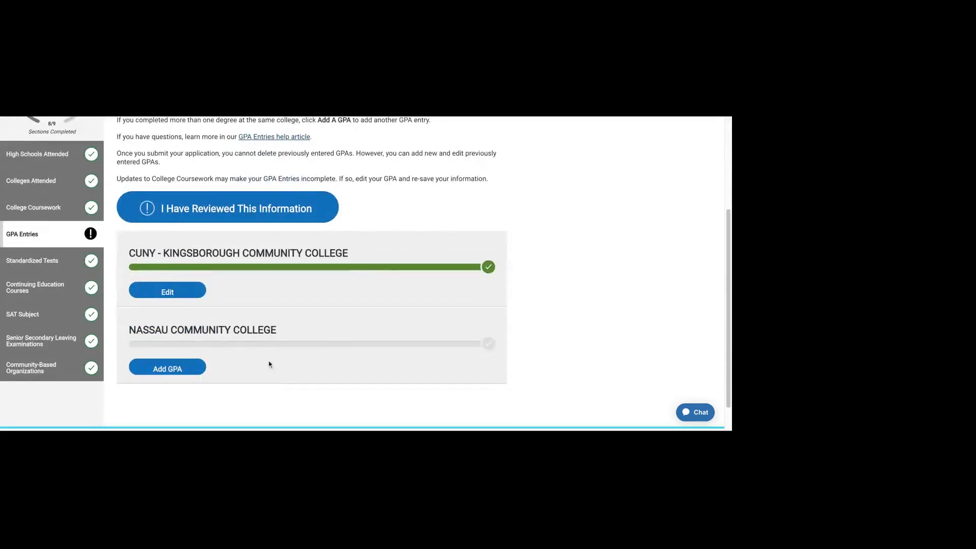
click(58, 209)
scroll(224, 323, down, 5)
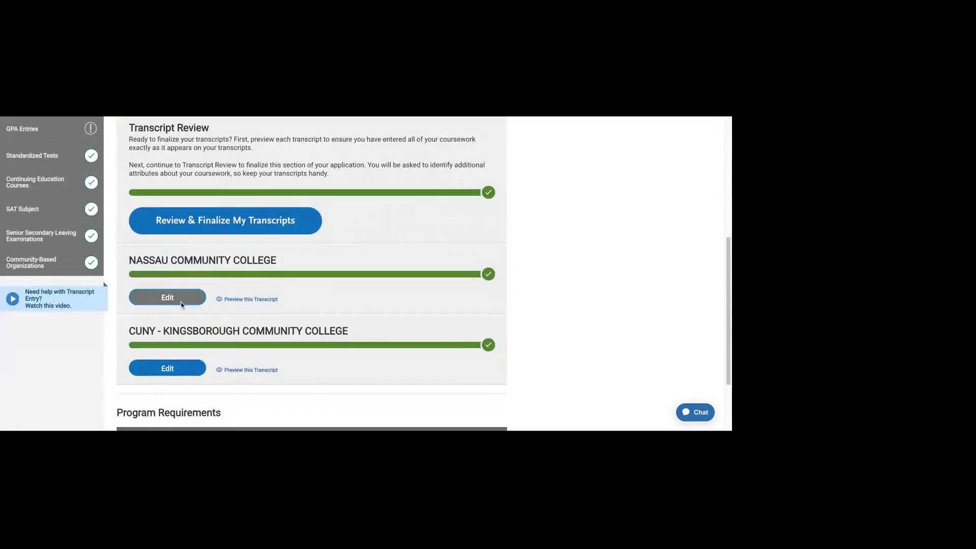
click(249, 303)
scroll(380, 305, down, 3)
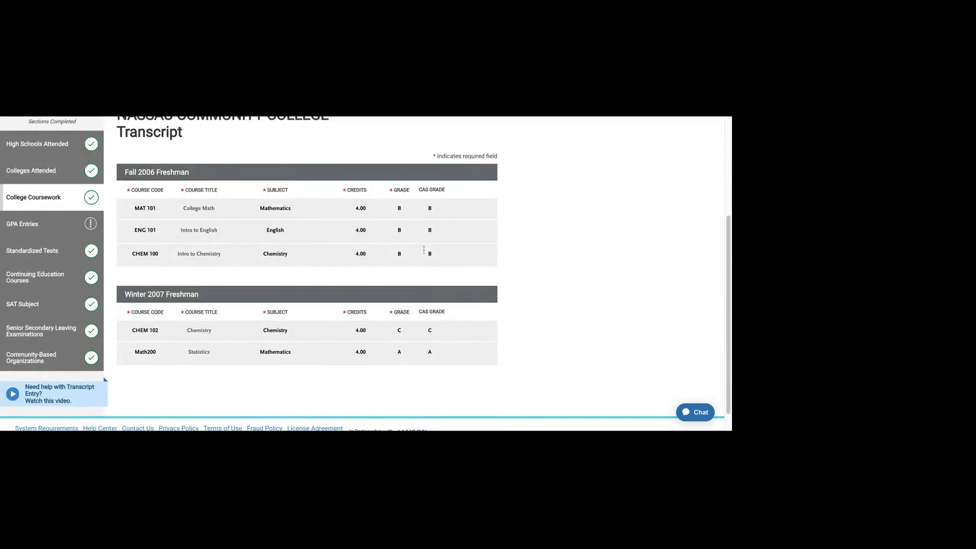
scroll(414, 326, up, 1)
click(31, 235)
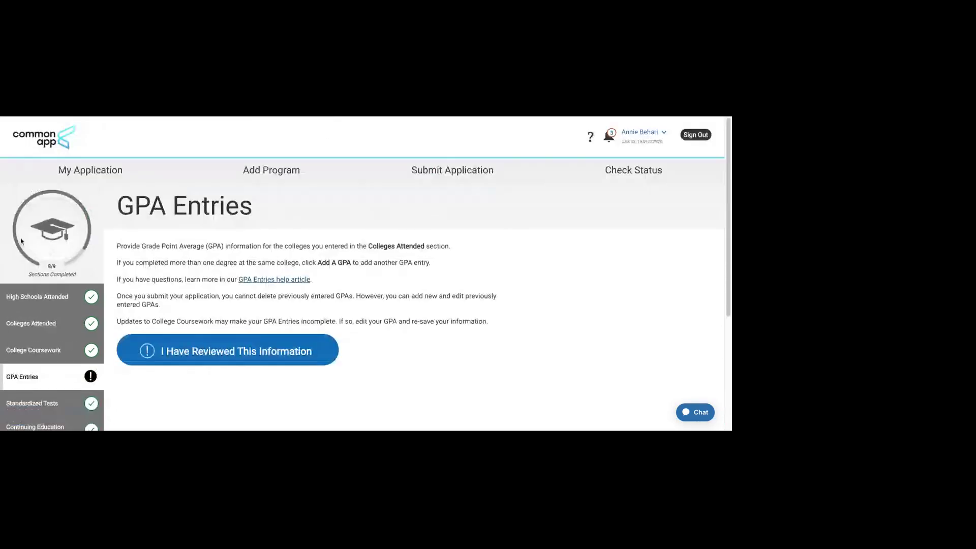
Step: Add a Nassau Community College GPA row at Undergraduate level with GPA 2.5
click(239, 348)
click(189, 381)
scroll(197, 356, down, 1)
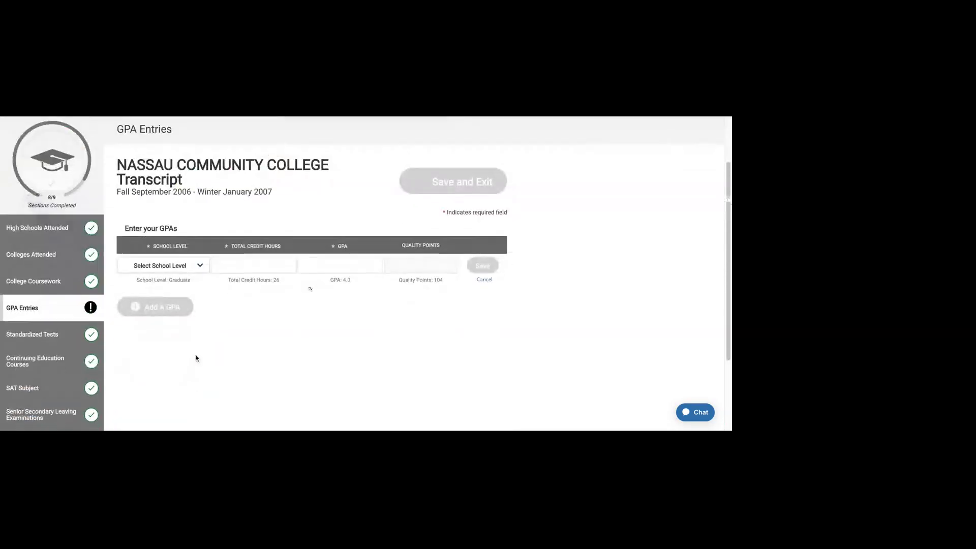
click(189, 284)
click(247, 265)
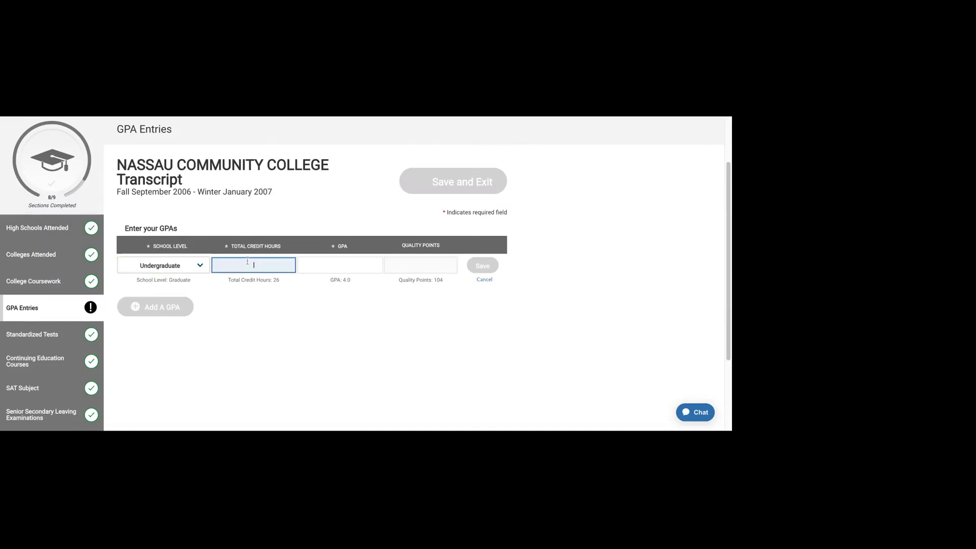
click(341, 265)
text(3)
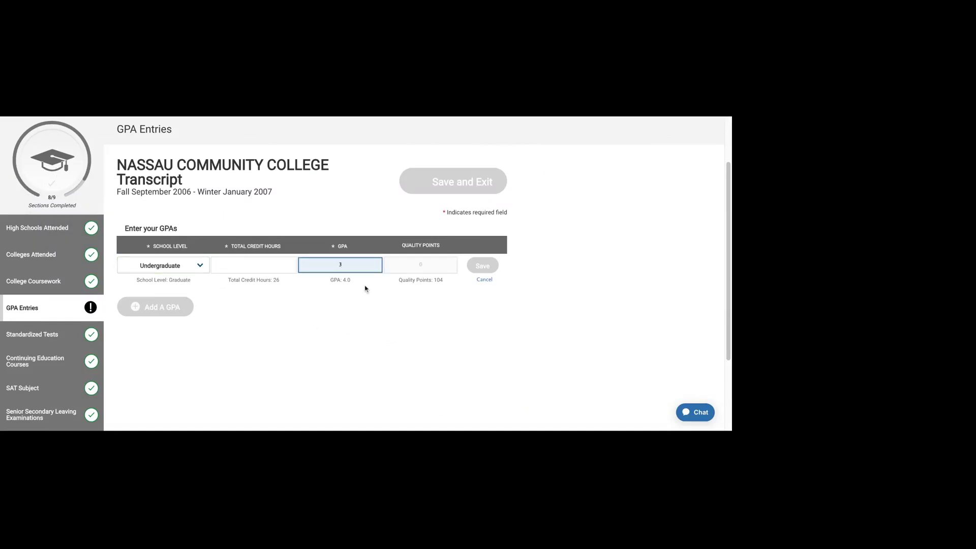
key(BackSpace)
text(2.5)
Step: Set Nassau's total credit hours to 20 and save the GPA row
click(293, 270)
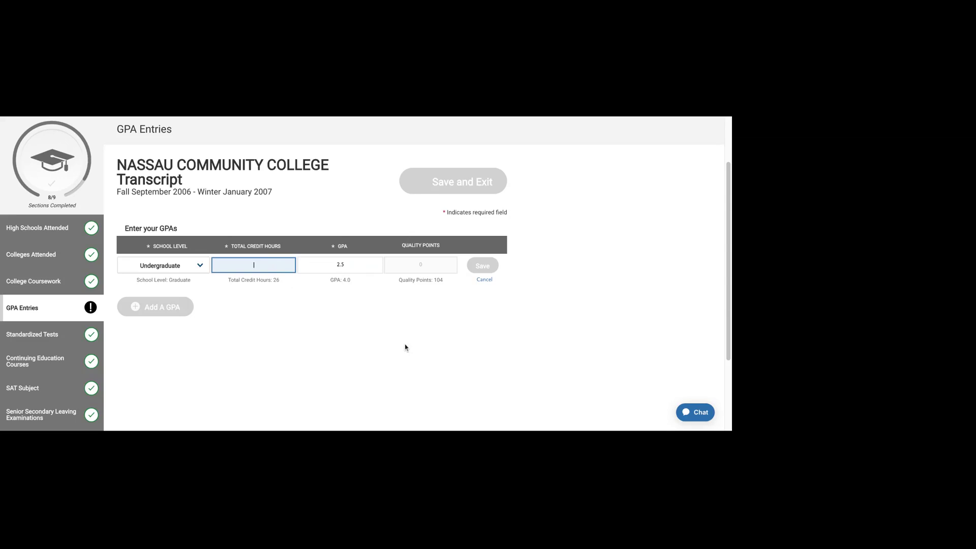
text(1)
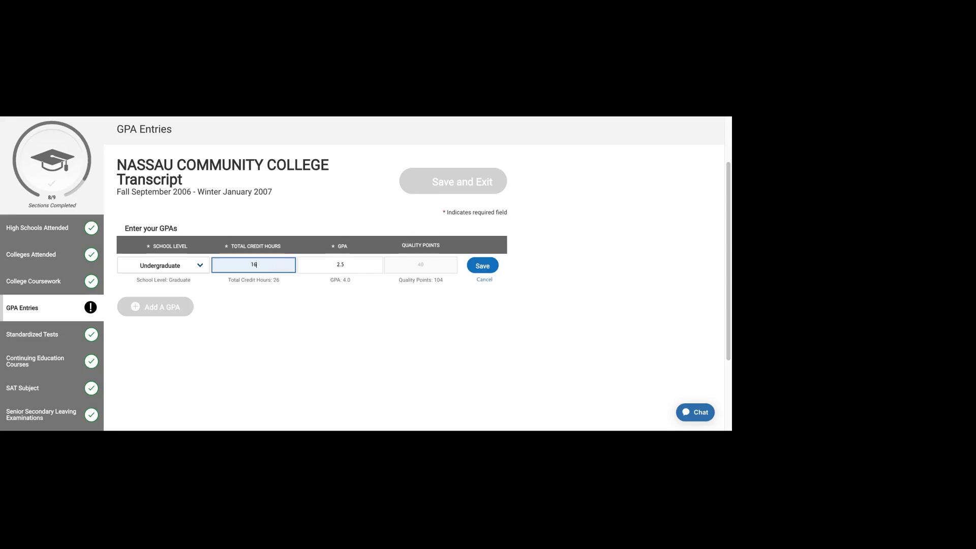
text(6)
key(BackSpace)
key(BackSpace)
text(20)
click(474, 357)
click(479, 267)
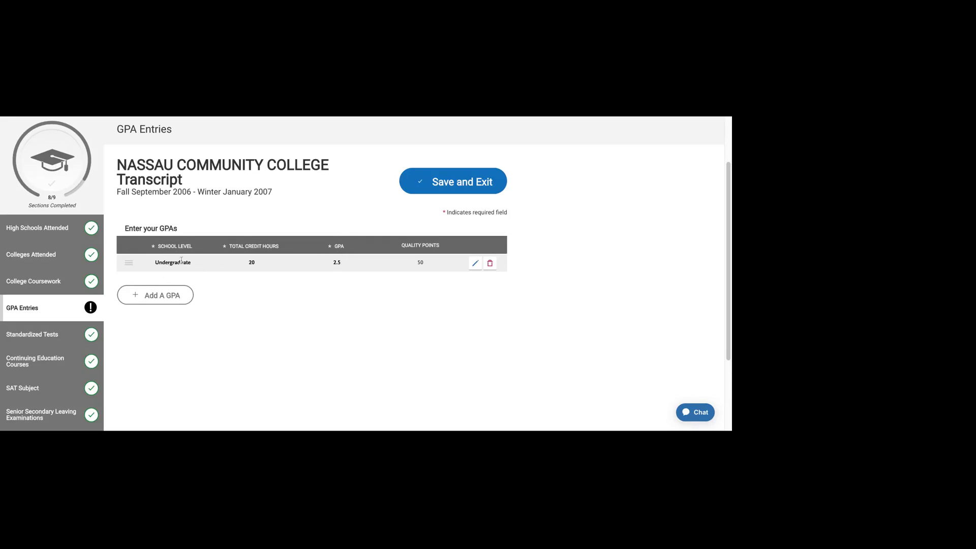
Step: Save and exit GPA Entries, then mark the section as reviewed
click(483, 172)
scroll(475, 316, down, 4)
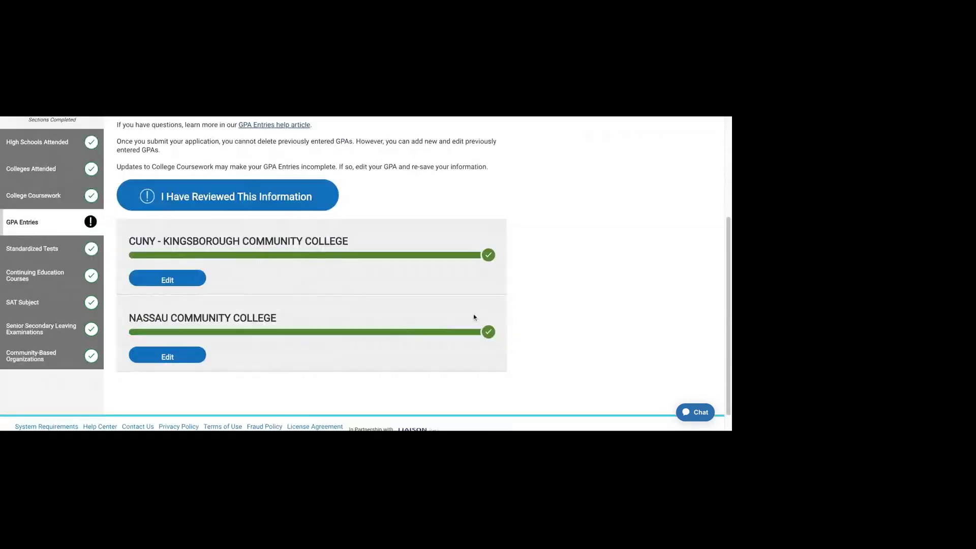
scroll(474, 316, up, 2)
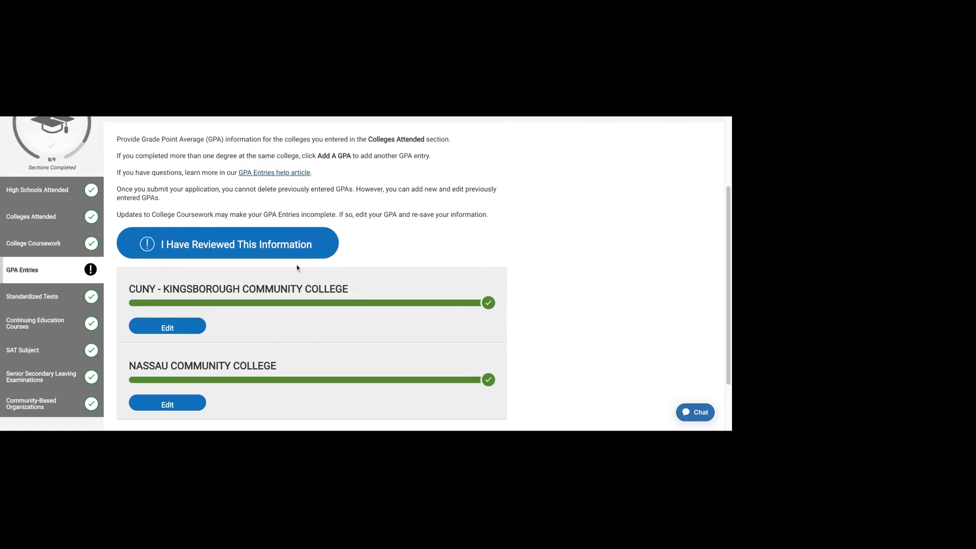
click(278, 253)
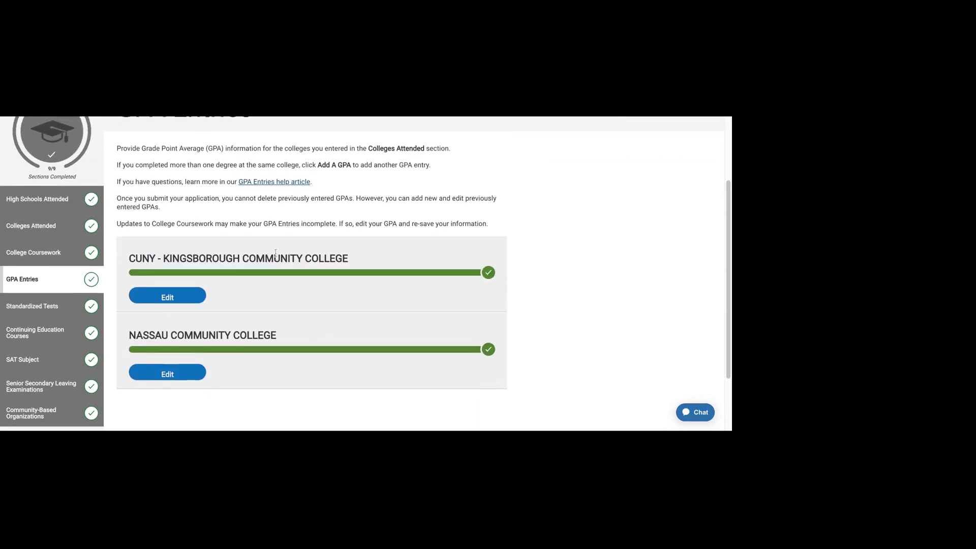
Step: Read the note about GPAs after submission, then go to Standardized Tests
drag(259, 222, 116, 223)
click(503, 223)
scroll(222, 214, up, 1)
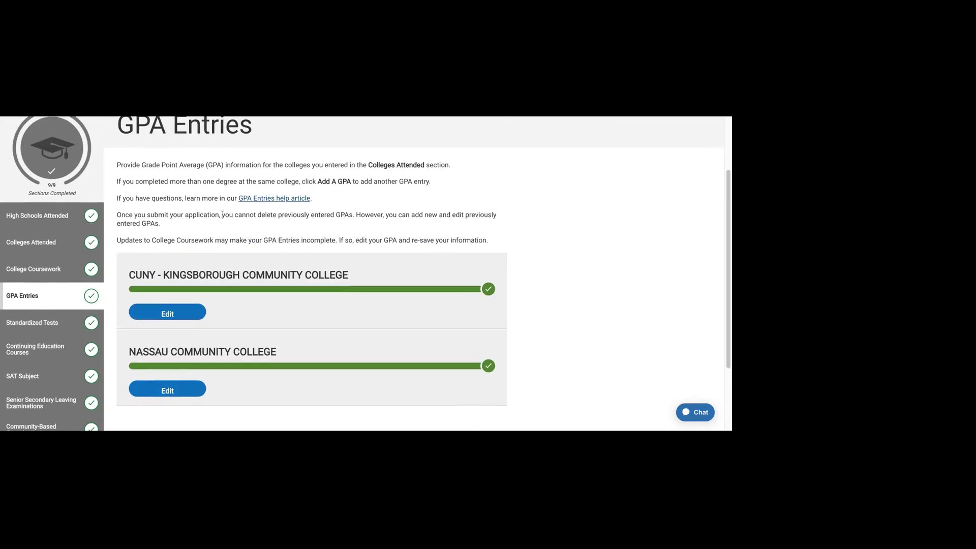
shift+click(120, 216)
drag(119, 216, 390, 241)
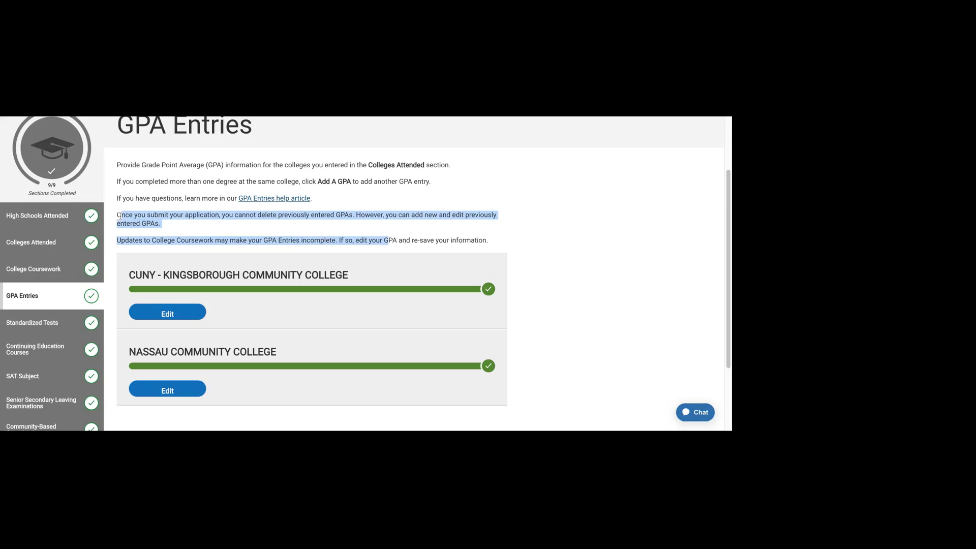
click(390, 241)
scroll(580, 247, down, 1)
scroll(580, 248, down, 1)
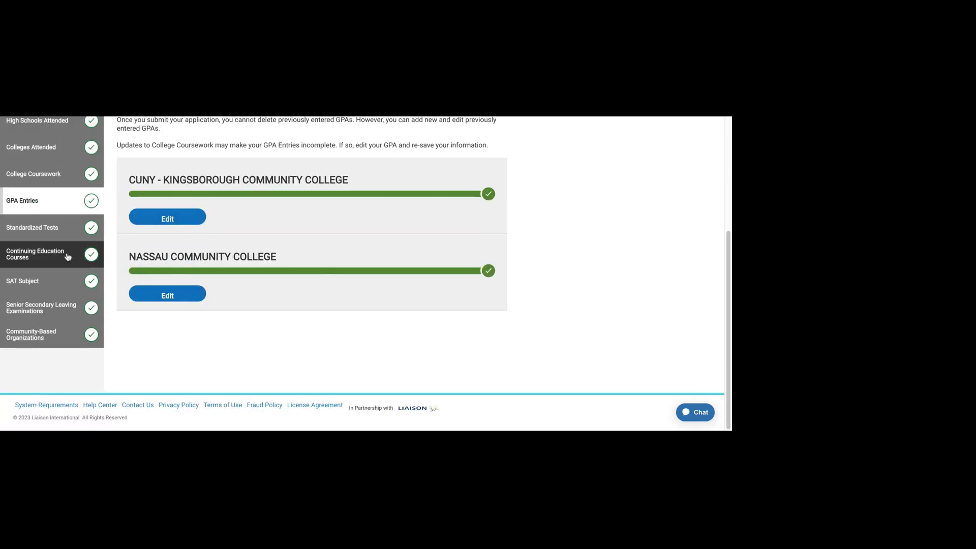
click(42, 230)
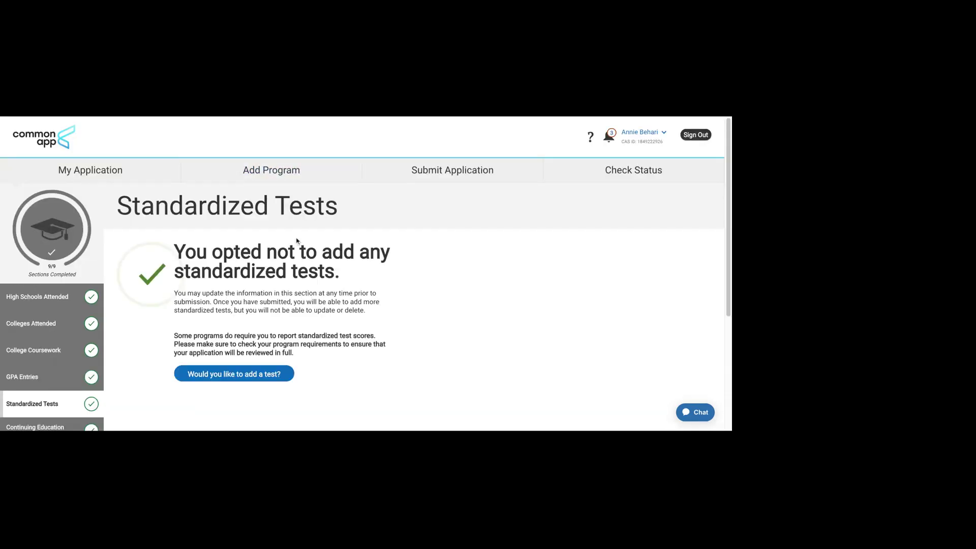
scroll(297, 241, down, 1)
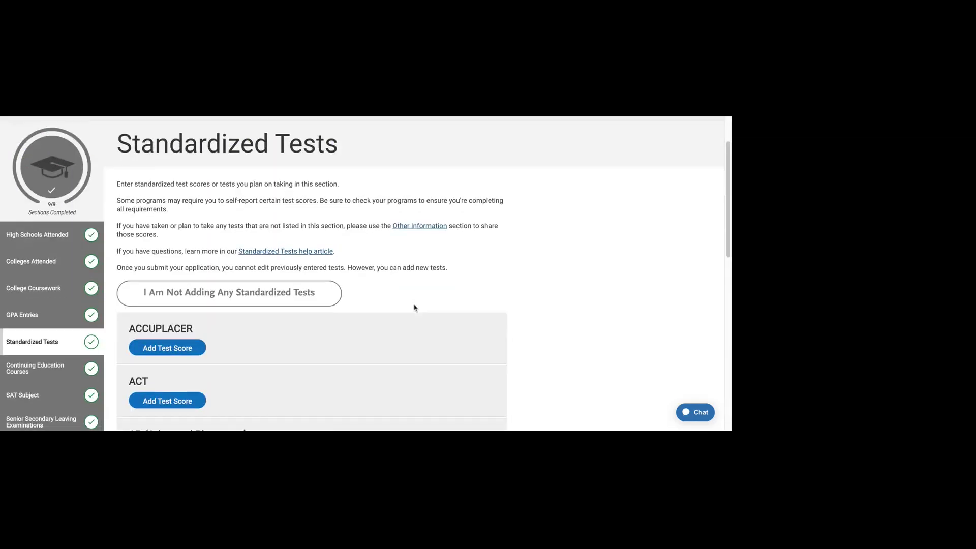
scroll(414, 305, down, 2)
scroll(403, 305, down, 2)
scroll(401, 304, down, 6)
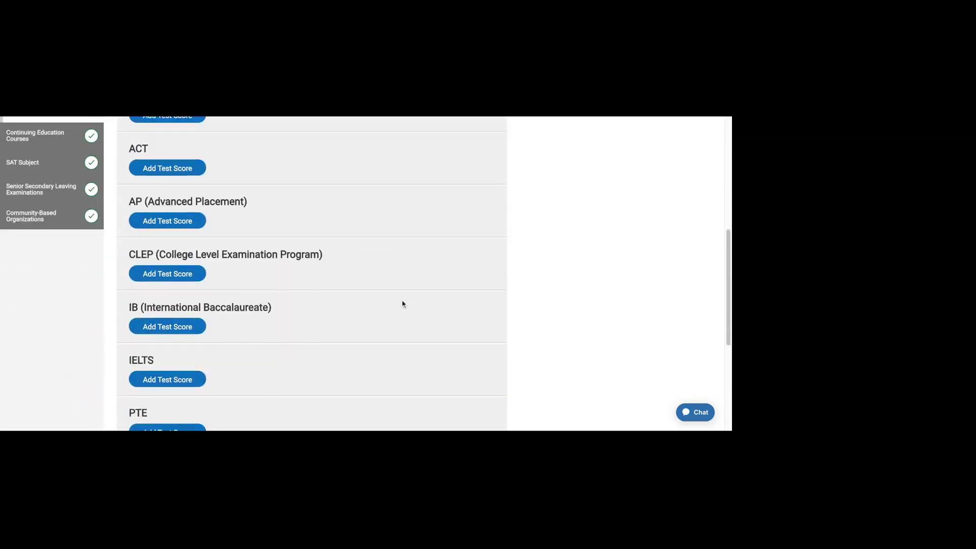
scroll(401, 305, up, 4)
scroll(254, 274, up, 5)
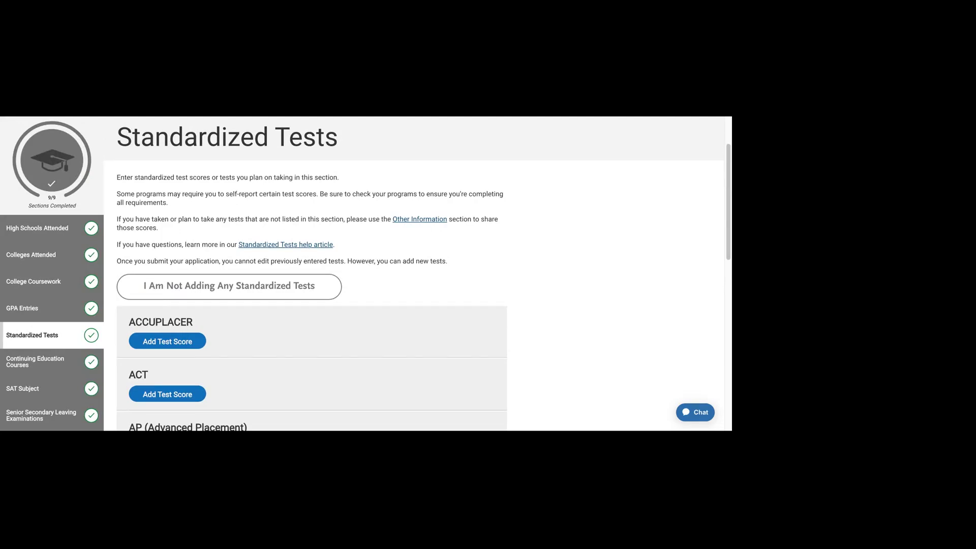
scroll(439, 308, down, 6)
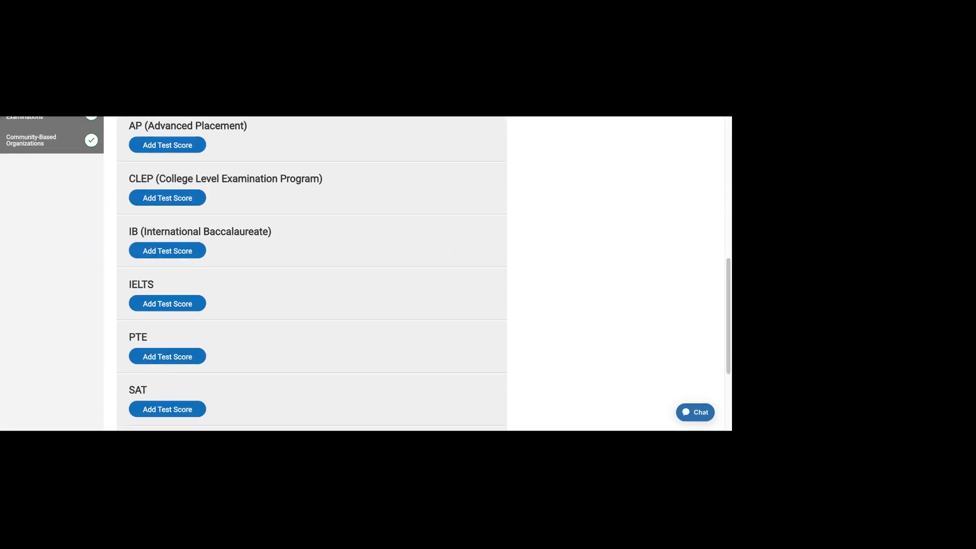
scroll(311, 274, up, 6)
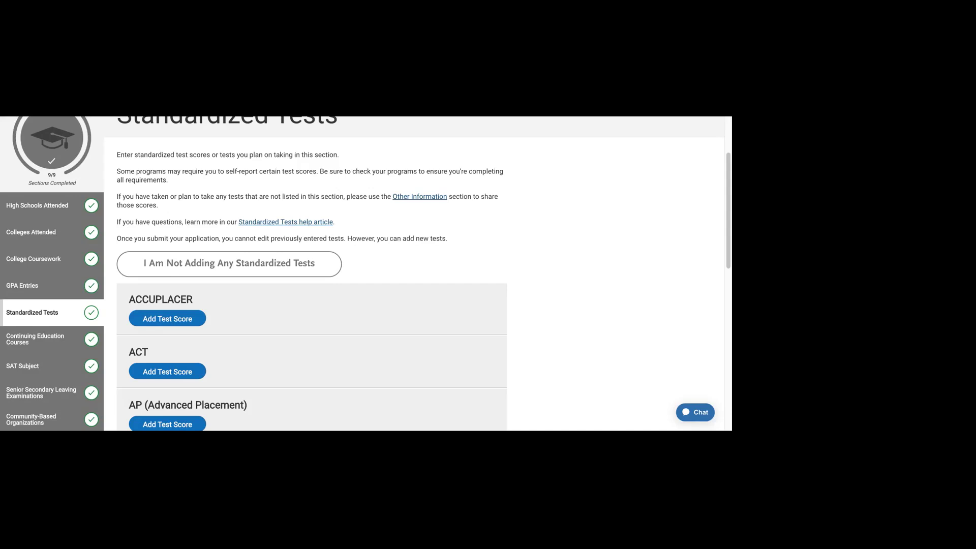
scroll(457, 311, down, 6)
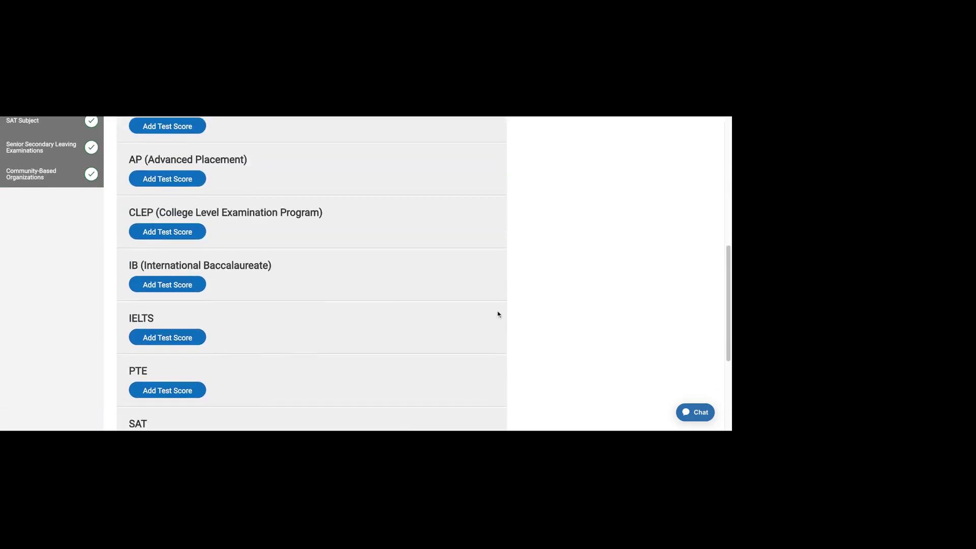
scroll(405, 306, down, 3)
scroll(405, 306, up, 2)
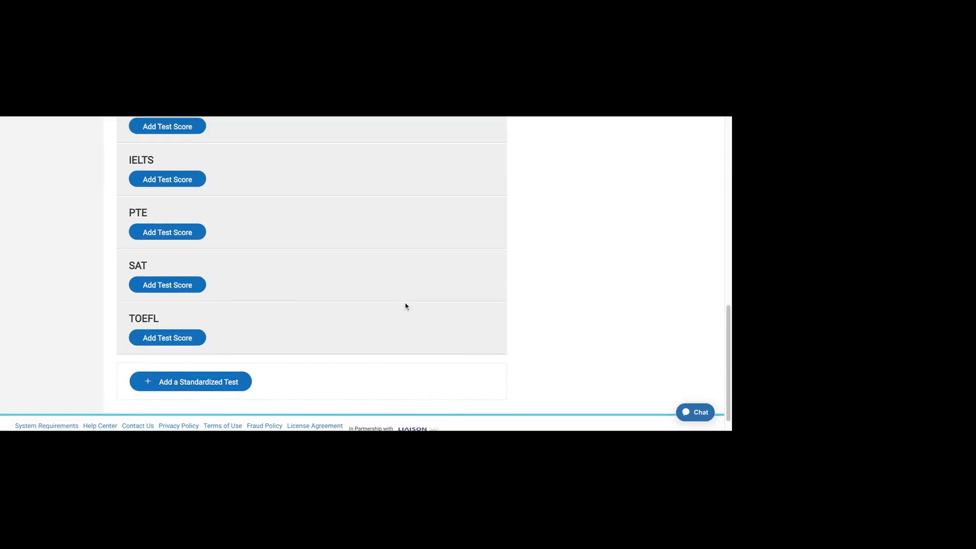
scroll(248, 304, up, 7)
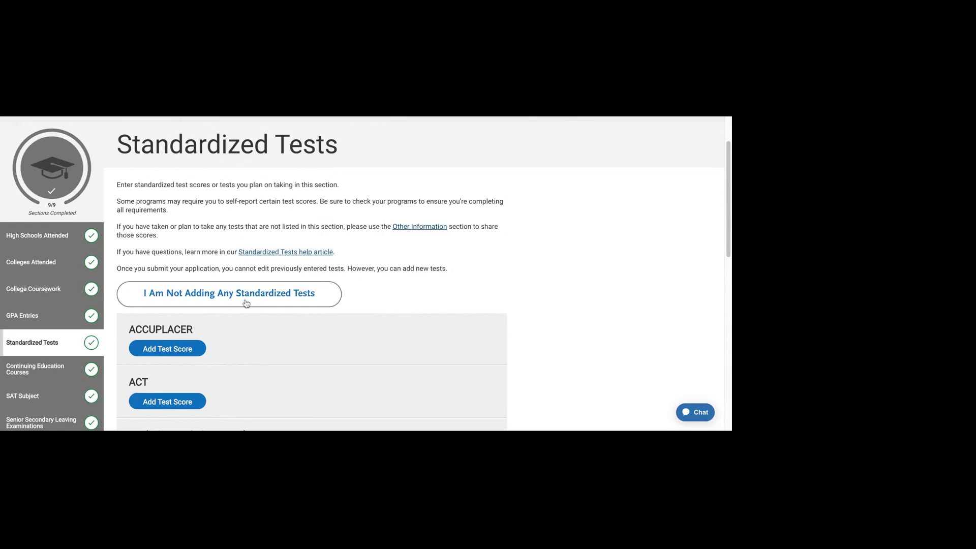
scroll(246, 304, down, 2)
scroll(246, 304, down, 1)
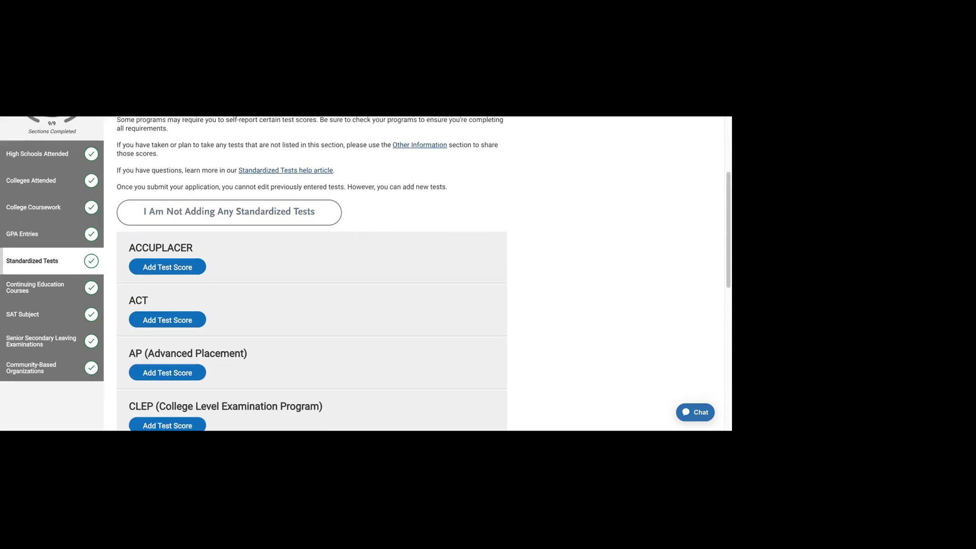
drag(130, 248, 194, 249)
click(193, 249)
scroll(257, 297, down, 1)
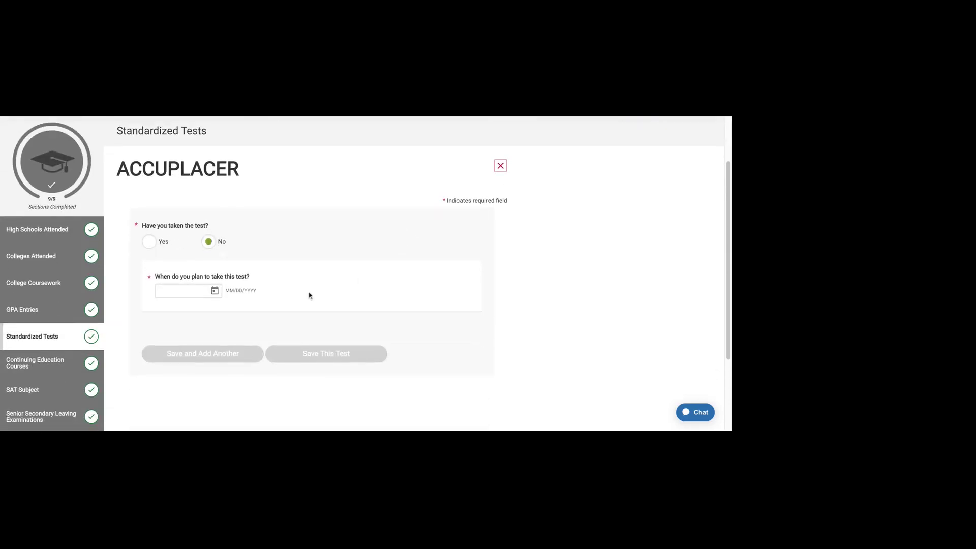
click(500, 165)
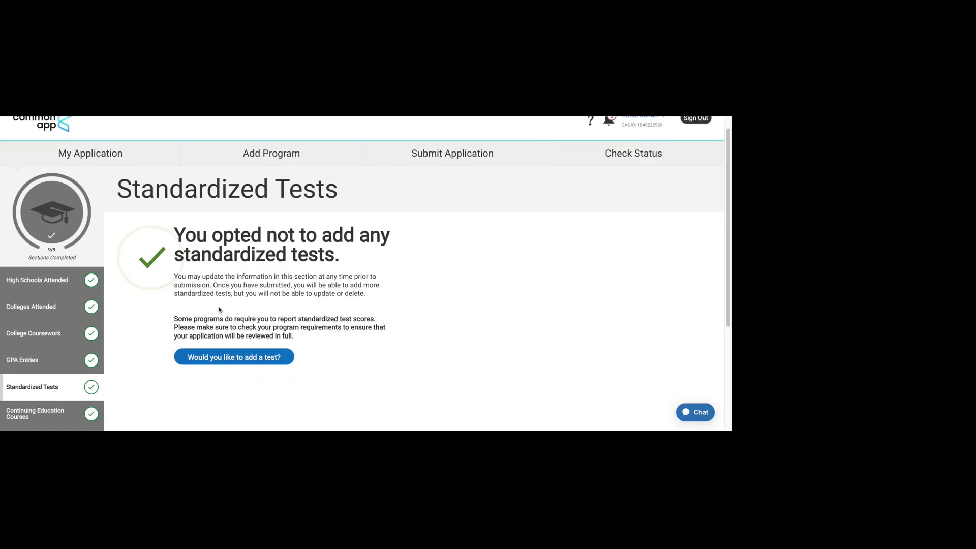
scroll(226, 330, down, 2)
click(243, 276)
scroll(237, 305, down, 9)
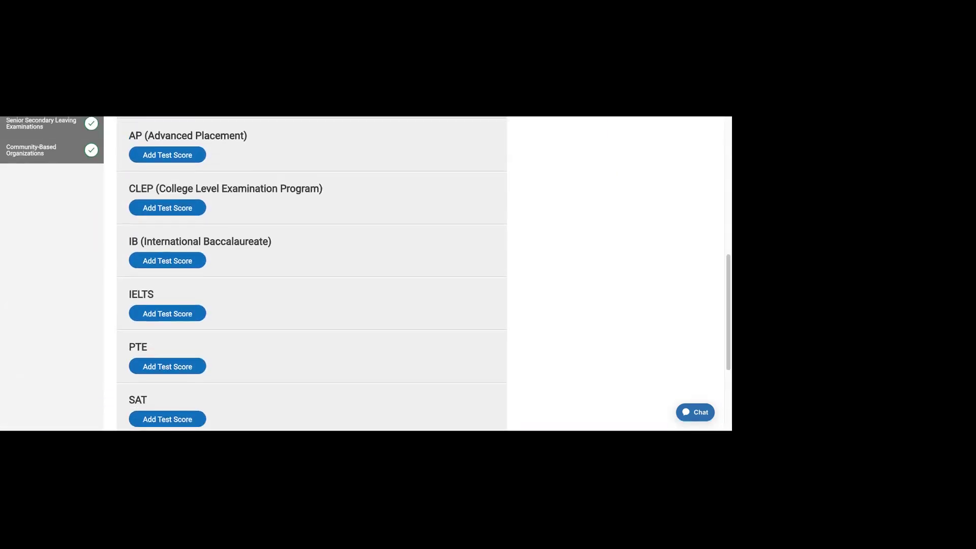
scroll(311, 274, up, 2)
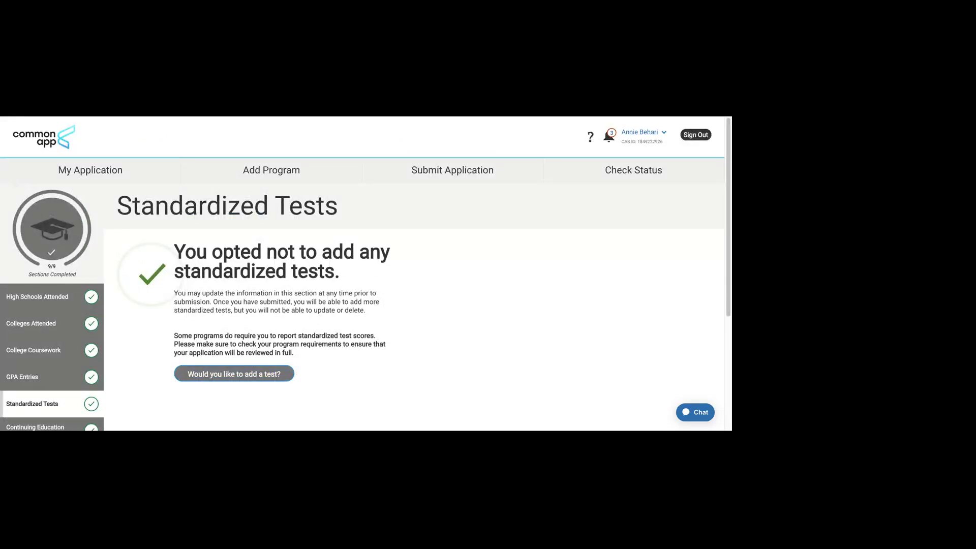
click(275, 374)
scroll(256, 364, down, 8)
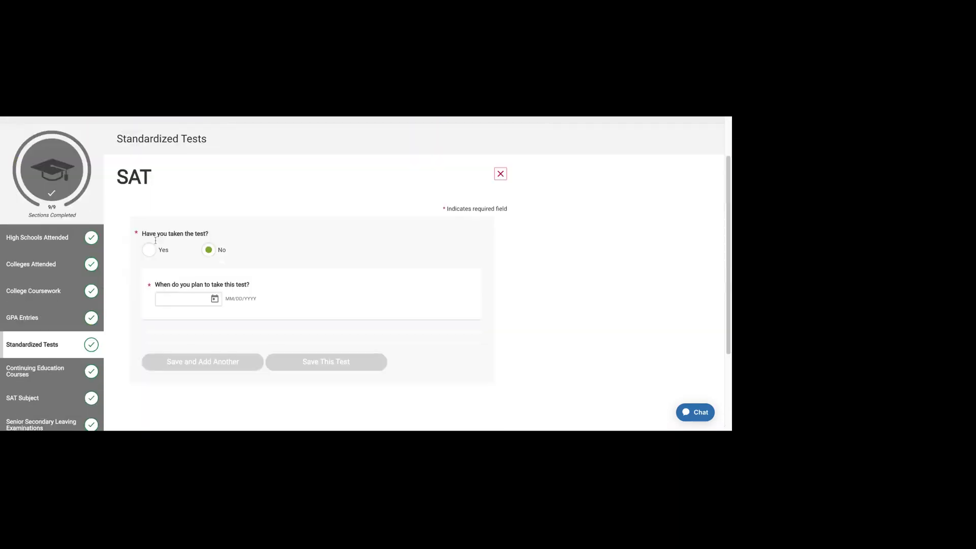
click(501, 175)
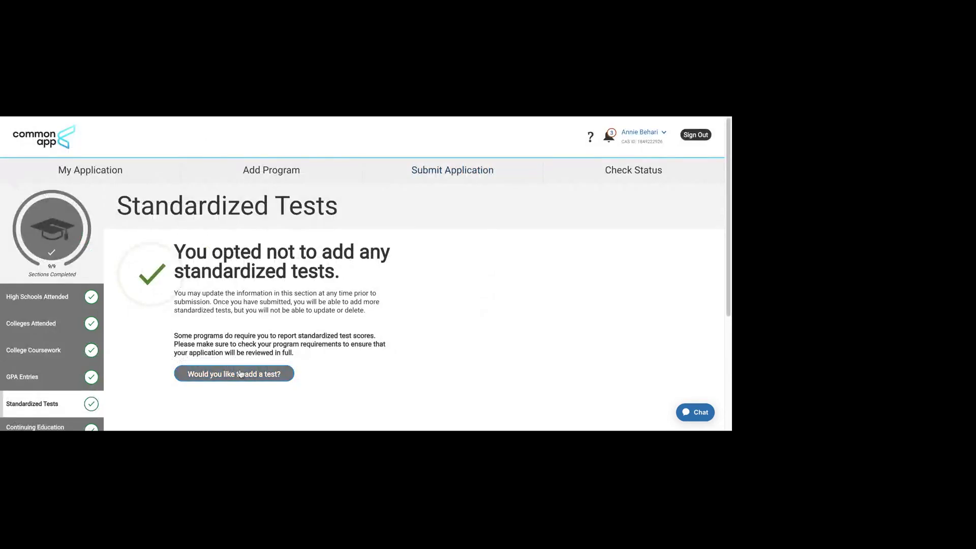
scroll(239, 374, down, 1)
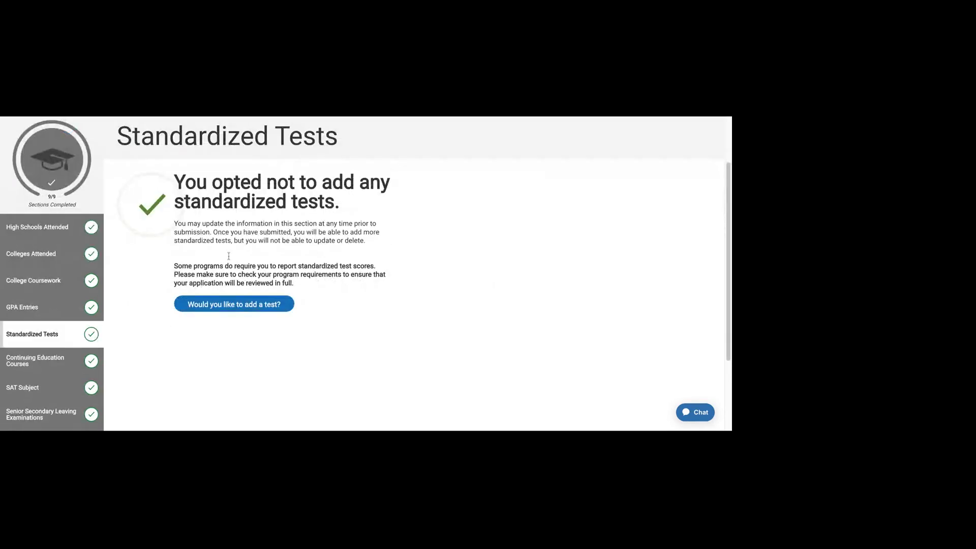
Step: Go to Continuing Education Courses and locate the Amazon Web Services course
click(65, 363)
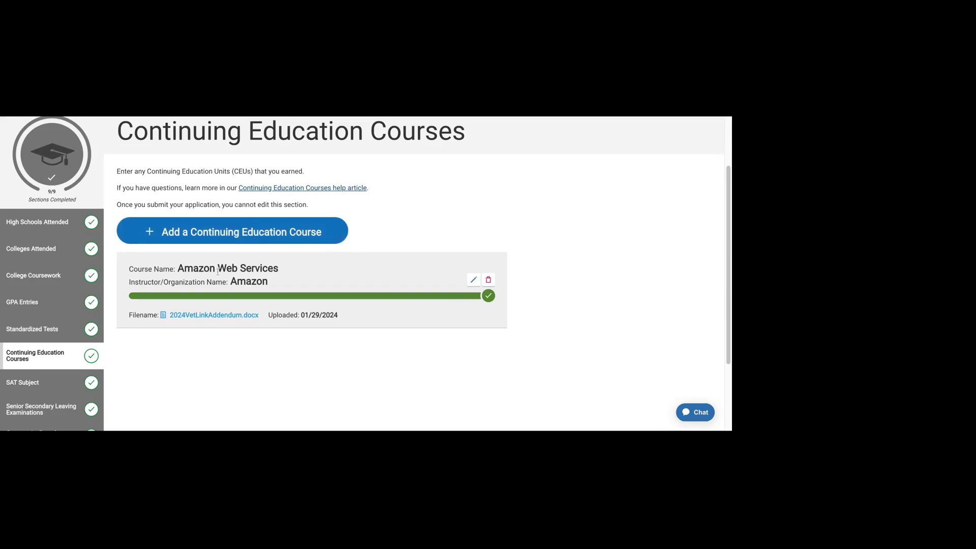
drag(278, 268, 178, 269)
click(288, 278)
Step: Re-save the Amazon Web Services course entry unchanged, keeping its certificate file
click(473, 280)
scroll(350, 248, down, 2)
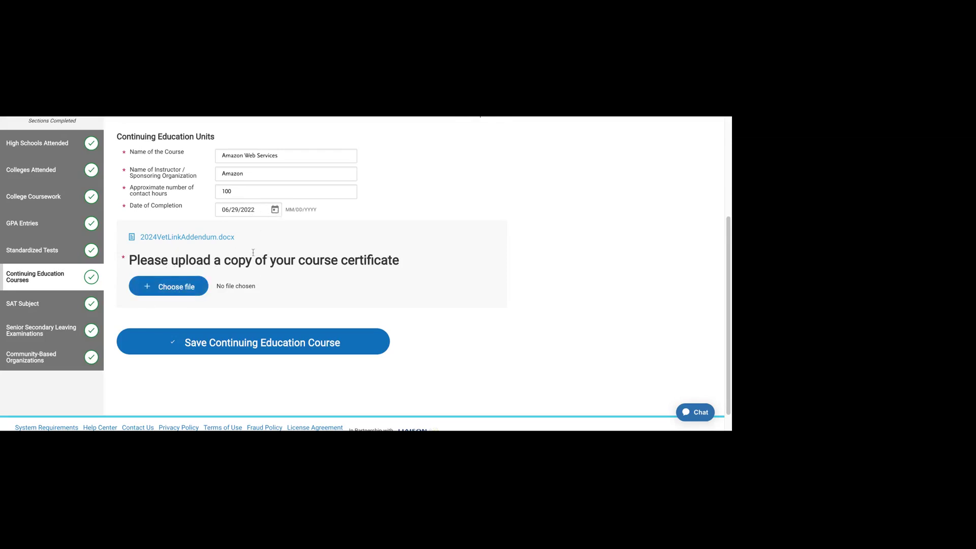
drag(301, 274, 402, 260)
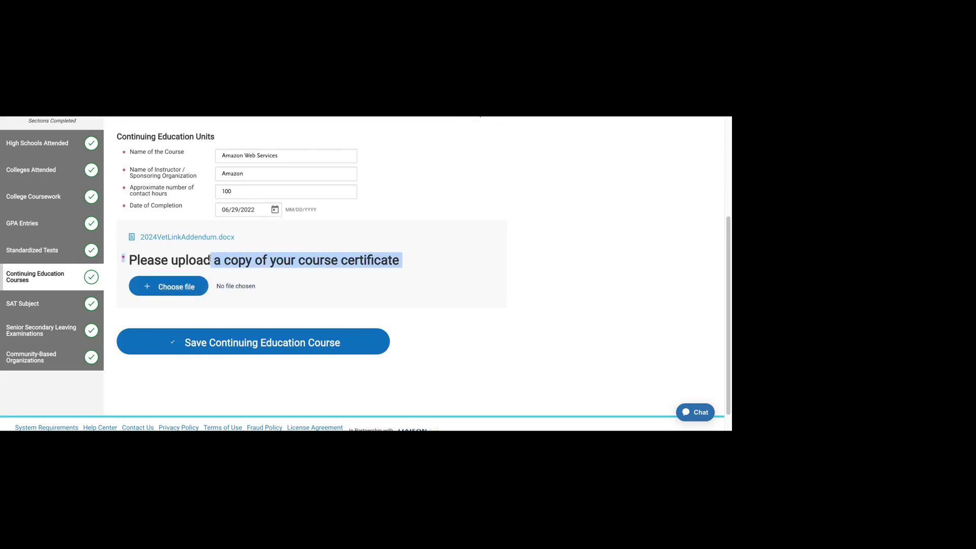
click(187, 245)
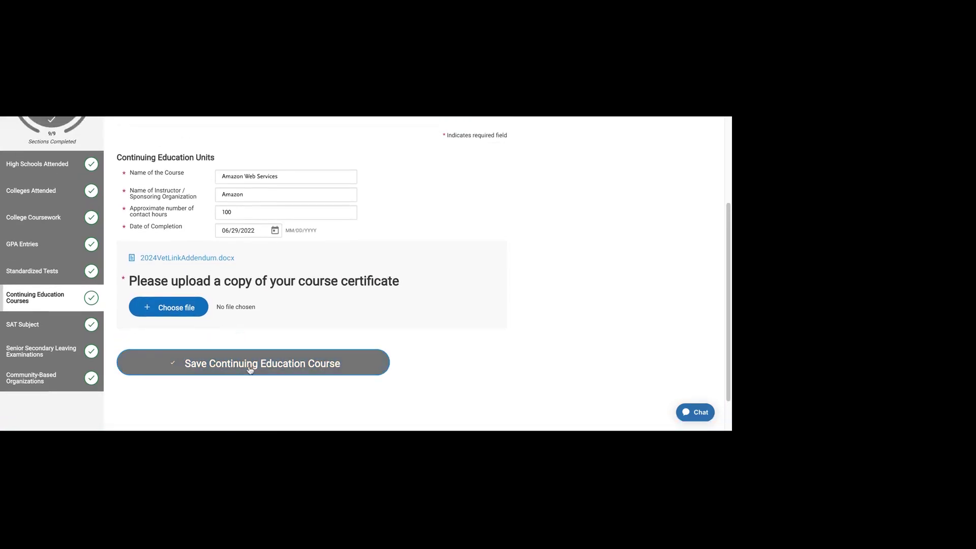
click(240, 352)
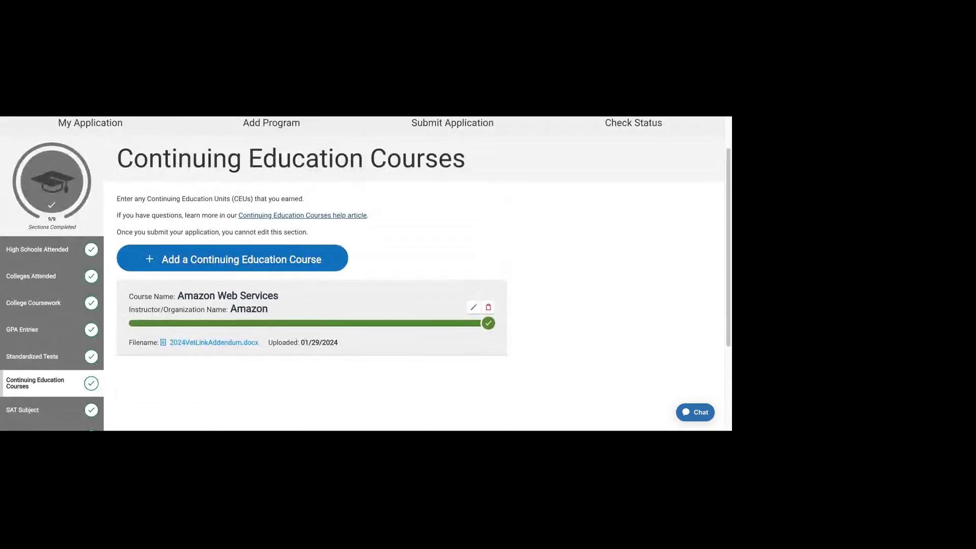
scroll(607, 323, down, 2)
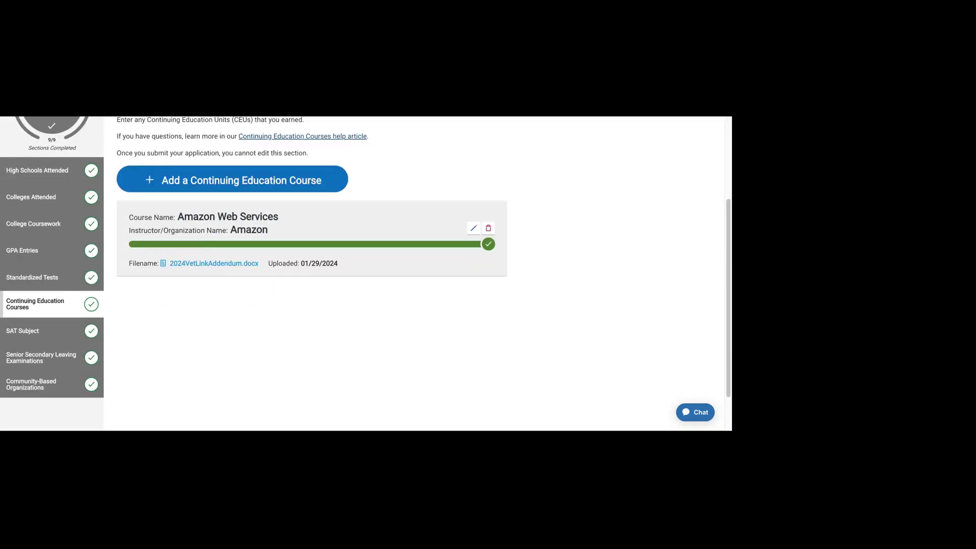
scroll(310, 235, up, 1)
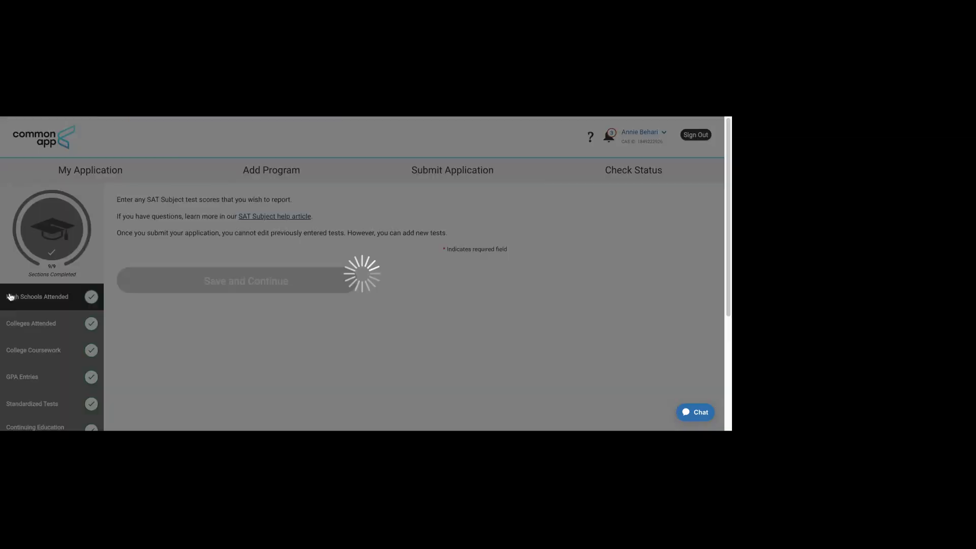
scroll(577, 320, down, 1)
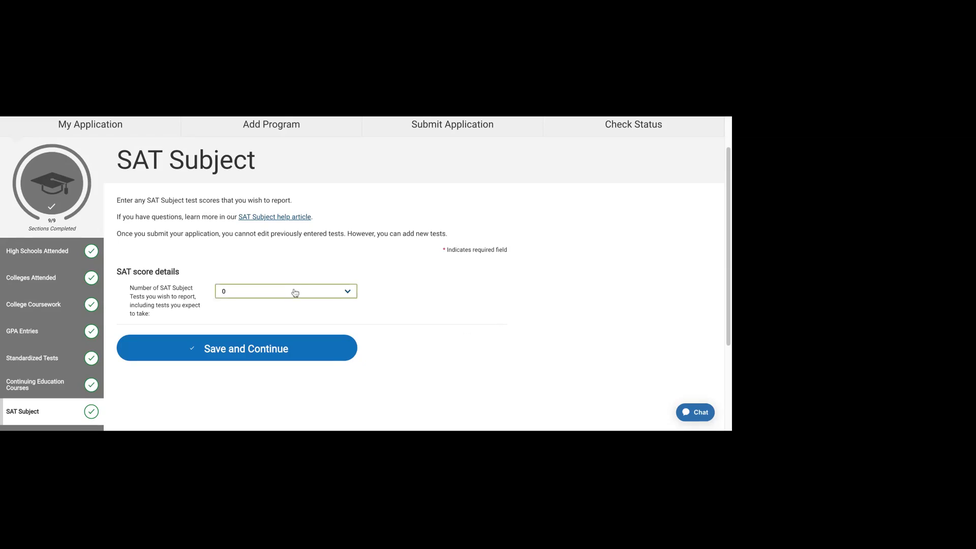
Step: Report 0 SAT Subject tests, save, and continue to Senior Secondary Leaving Examinations
key(5)
scroll(229, 327, down, 3)
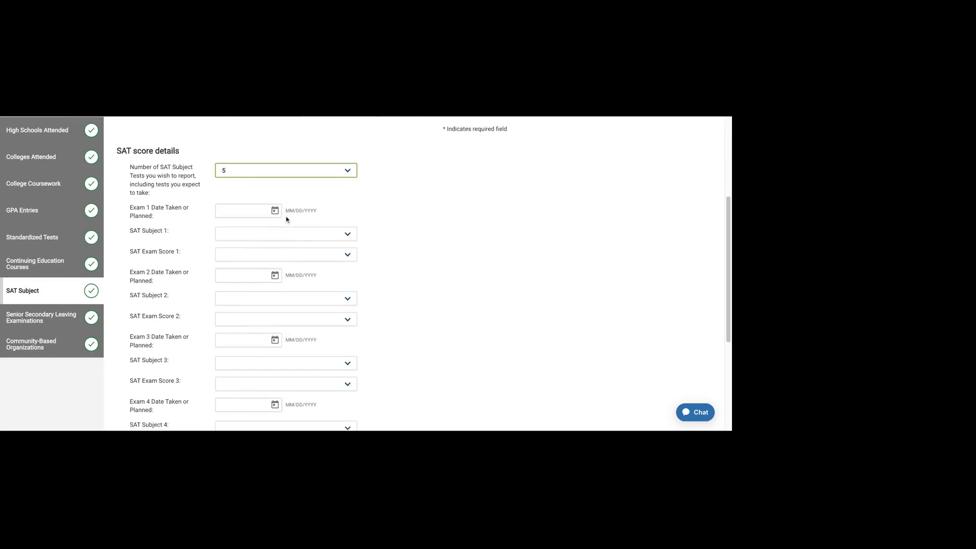
scroll(286, 219, down, 4)
scroll(311, 327, up, 1)
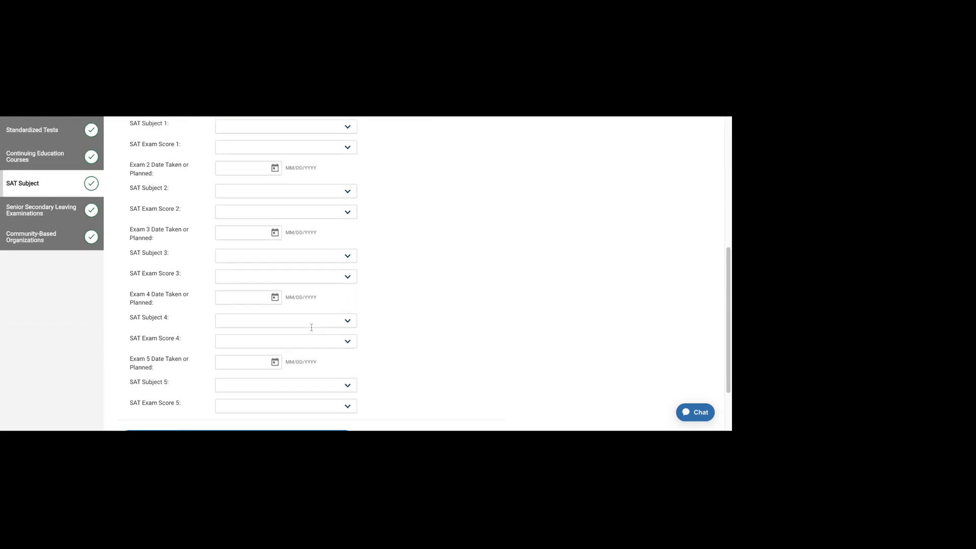
scroll(311, 327, up, 5)
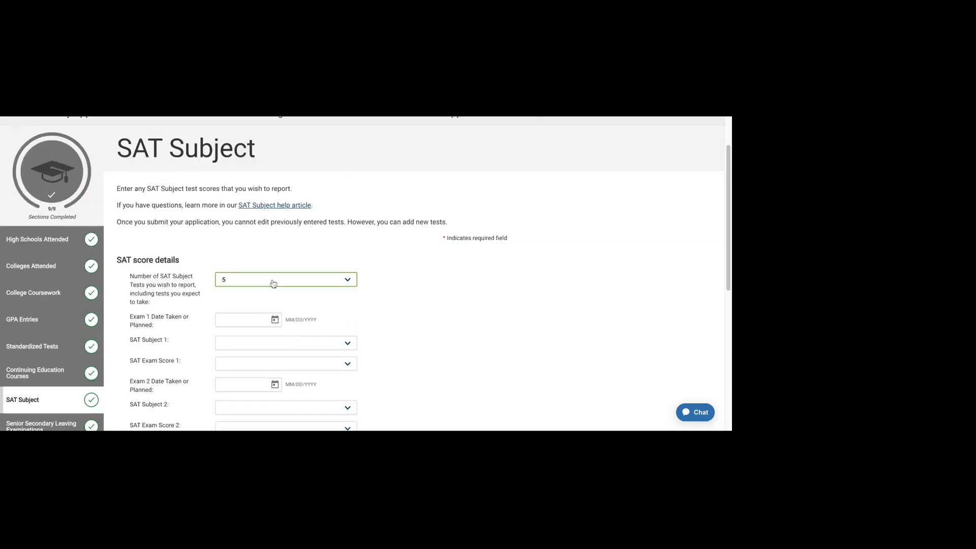
key(0)
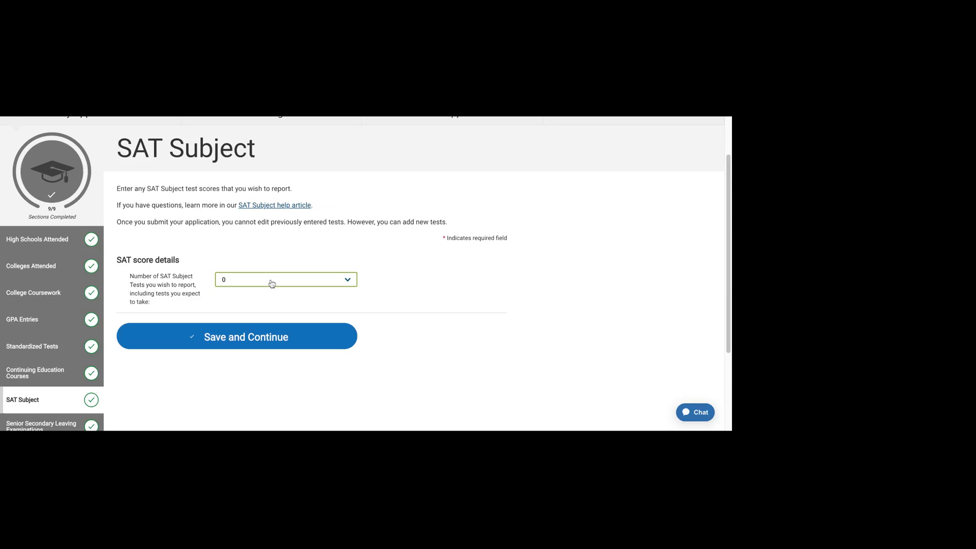
click(275, 350)
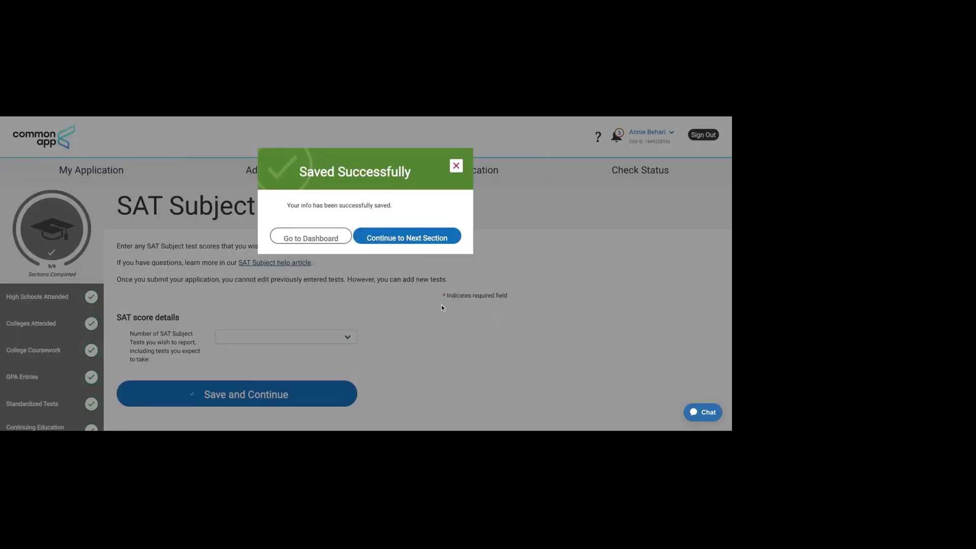
click(440, 248)
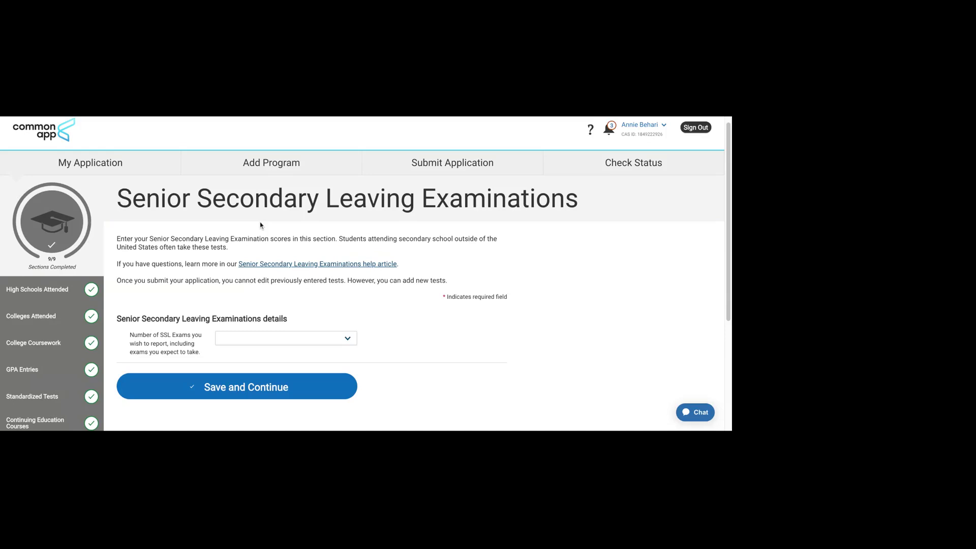
Step: Save the Senior Secondary Leaving Examinations section with no SSL exams reported
scroll(263, 227, down, 2)
scroll(448, 298, down, 1)
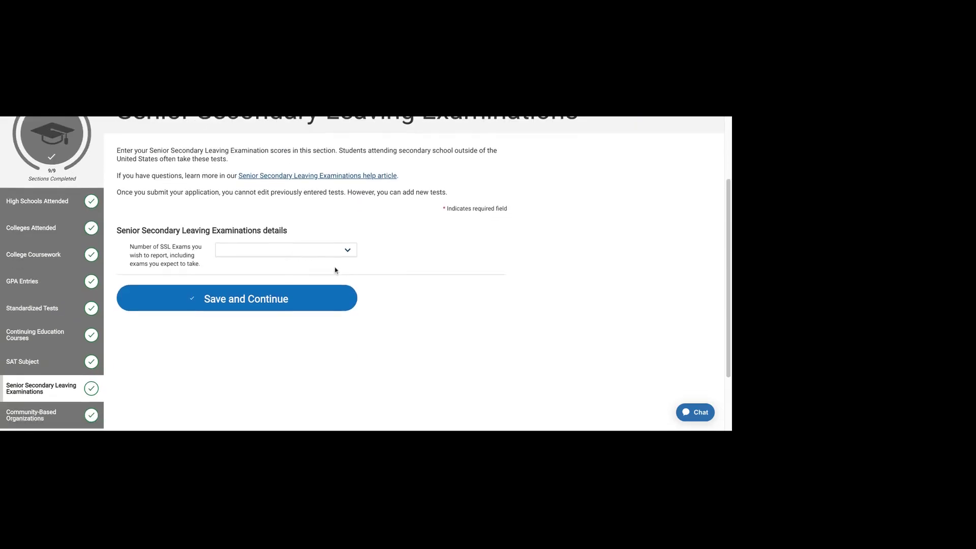
click(320, 251)
key(Down)
scroll(427, 316, down, 2)
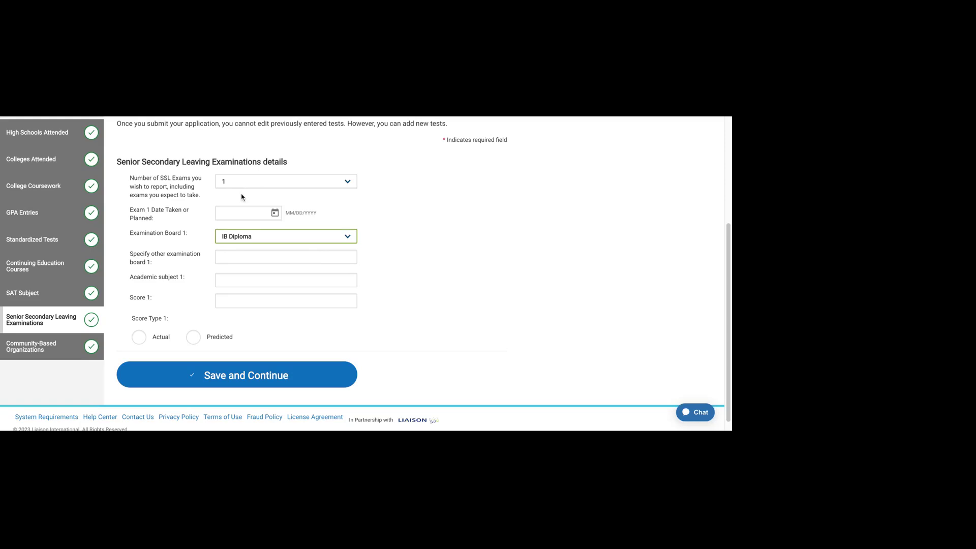
scroll(515, 267, down, 1)
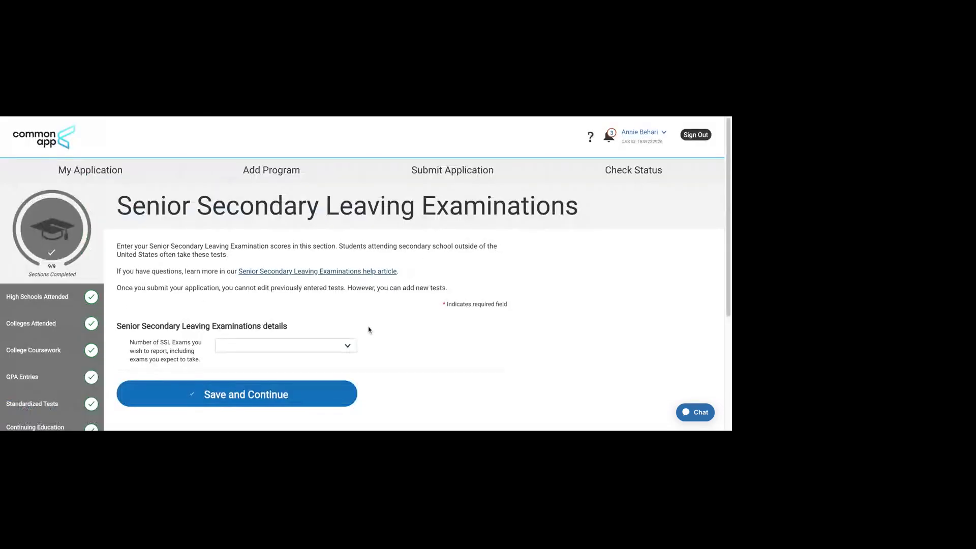
click(260, 386)
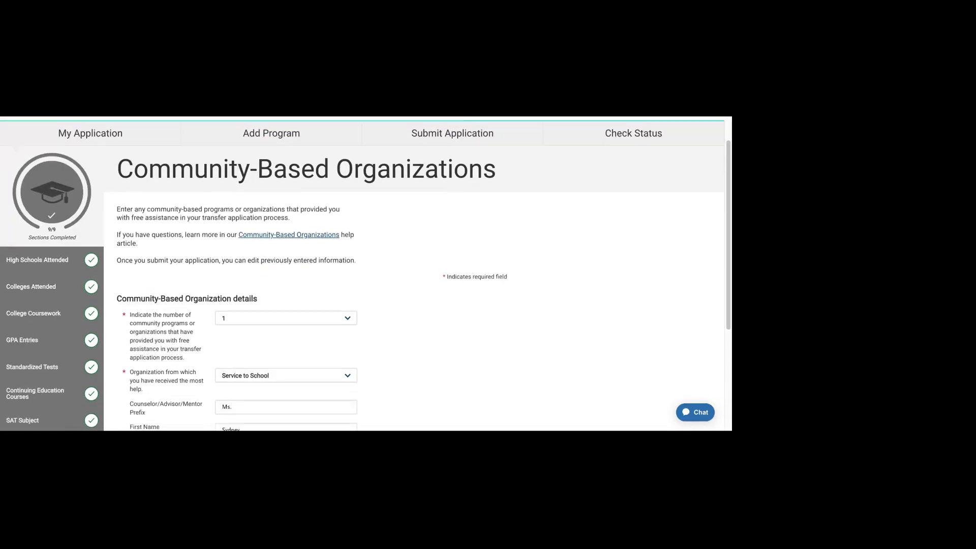
scroll(365, 274, down, 2)
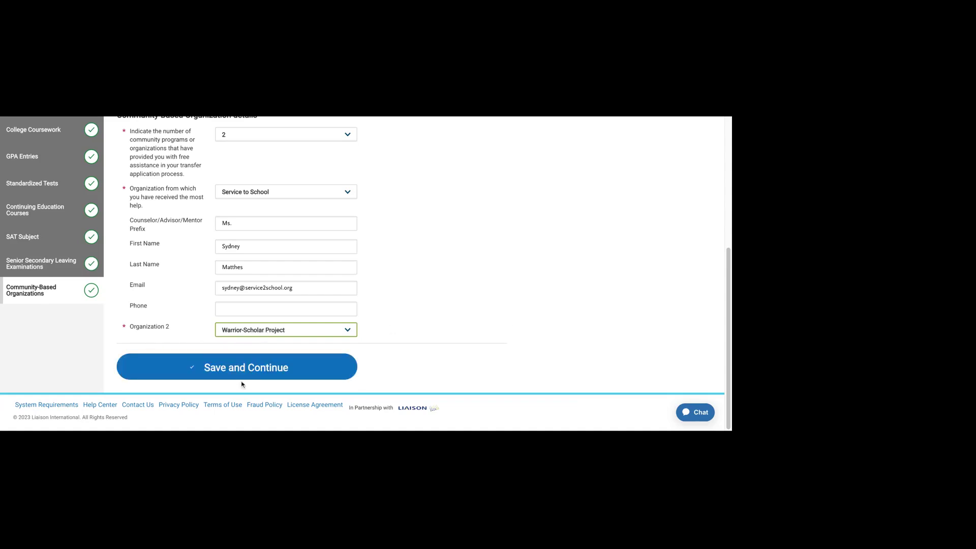
Step: Save Community-Based Organizations with Warrior-Scholar Project added as Organization 2
click(244, 375)
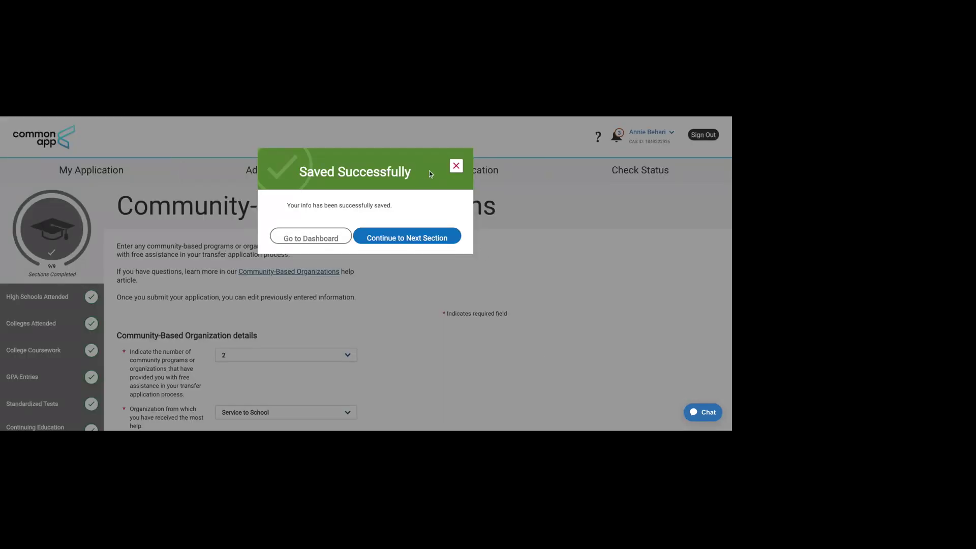
Step: Continue past Community-Based Organizations to the Experiences section
click(428, 238)
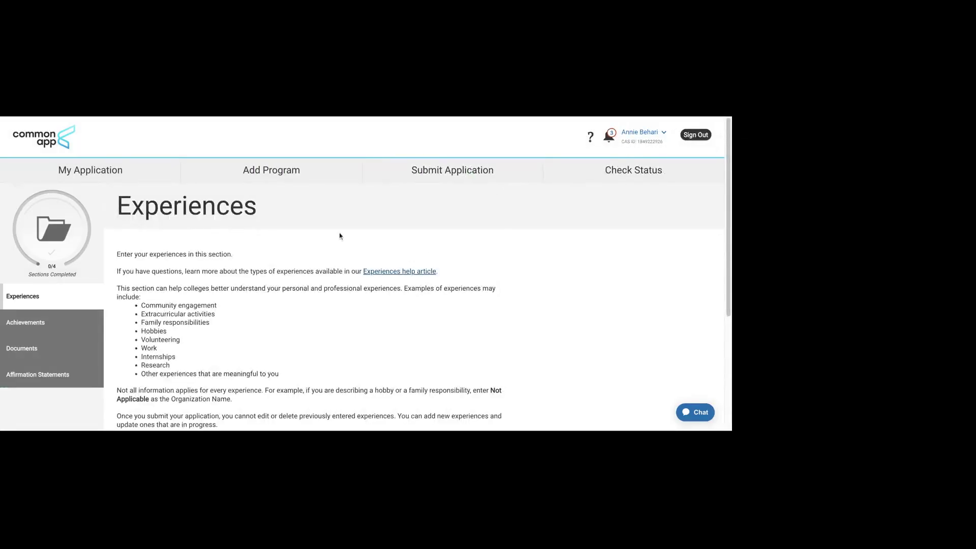
scroll(296, 237, down, 2)
scroll(288, 248, up, 2)
Step: Return to the My Application dashboard and review its section progress
click(108, 170)
scroll(618, 238, down, 2)
scroll(610, 239, down, 2)
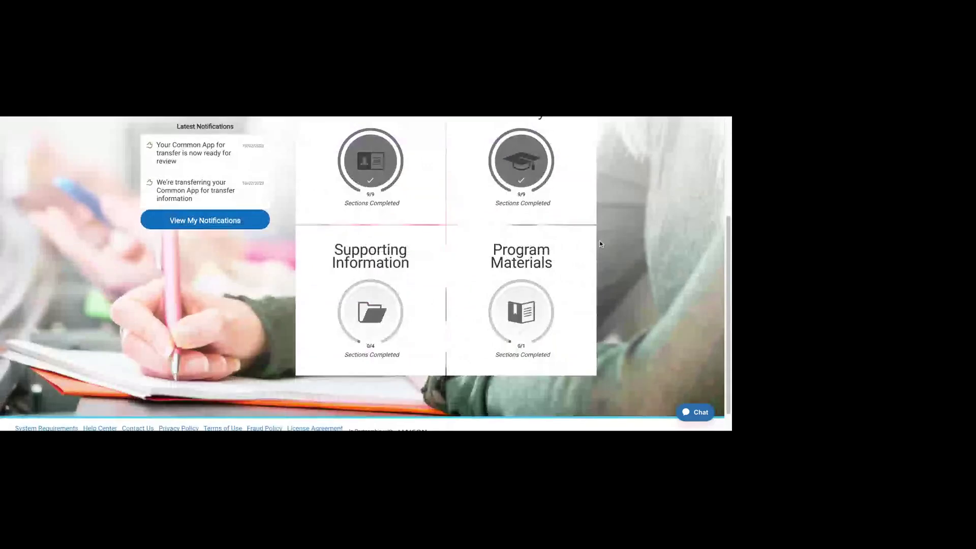
scroll(599, 240, up, 2)
scroll(600, 244, down, 1)
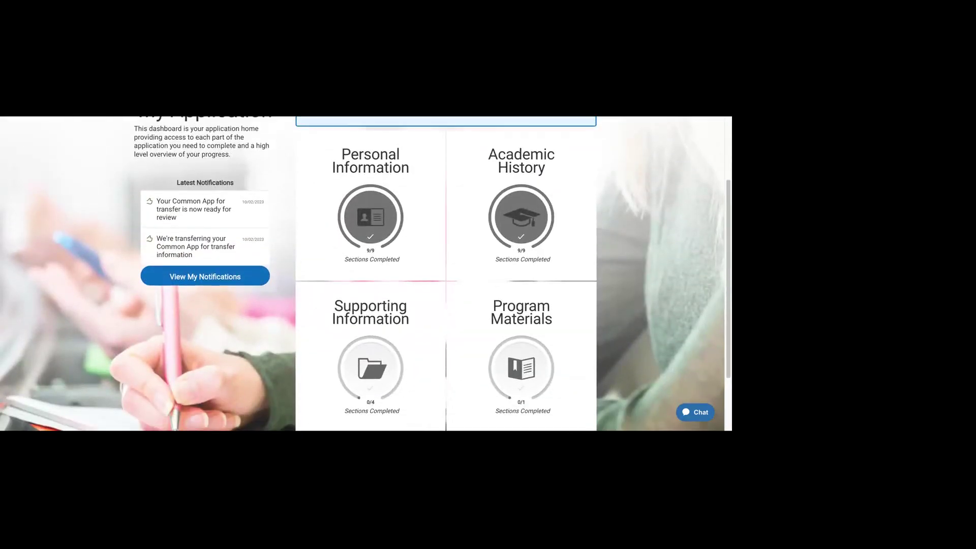